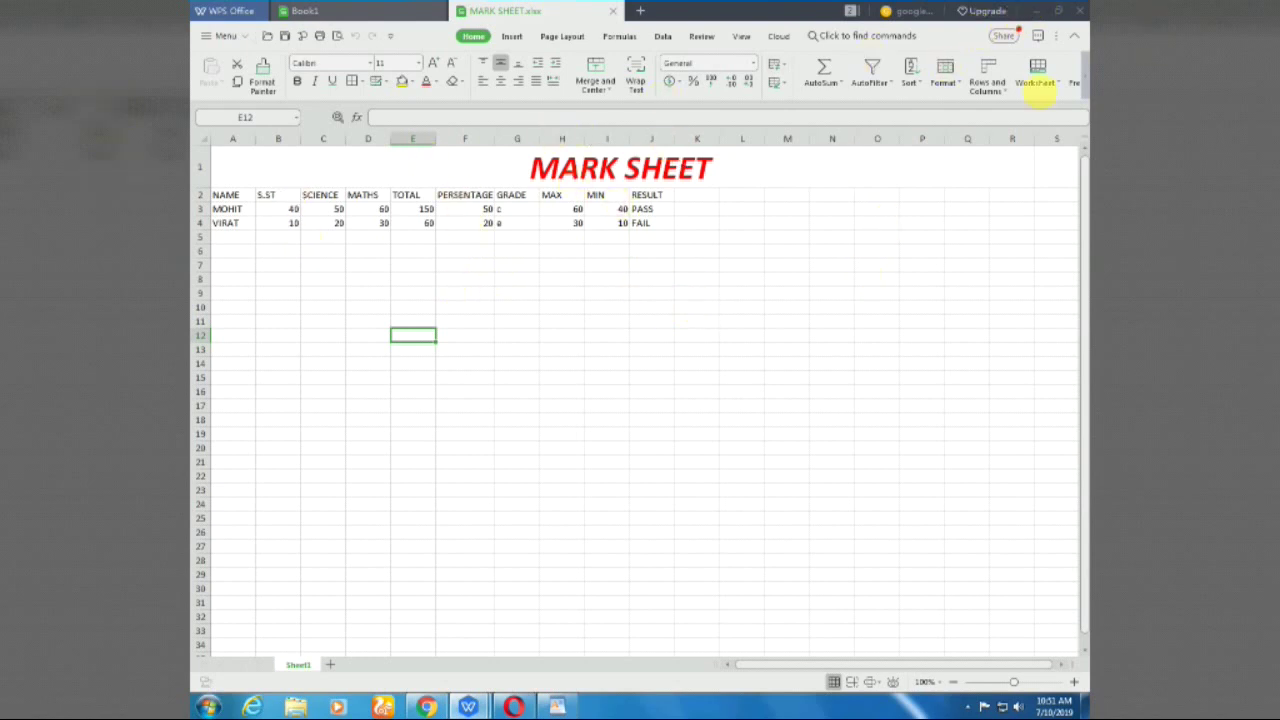
Minimize the WPS window holding the MARK SHEET workbook to show the desktop
{"action": "left_click", "coordinate": [1036, 10]}
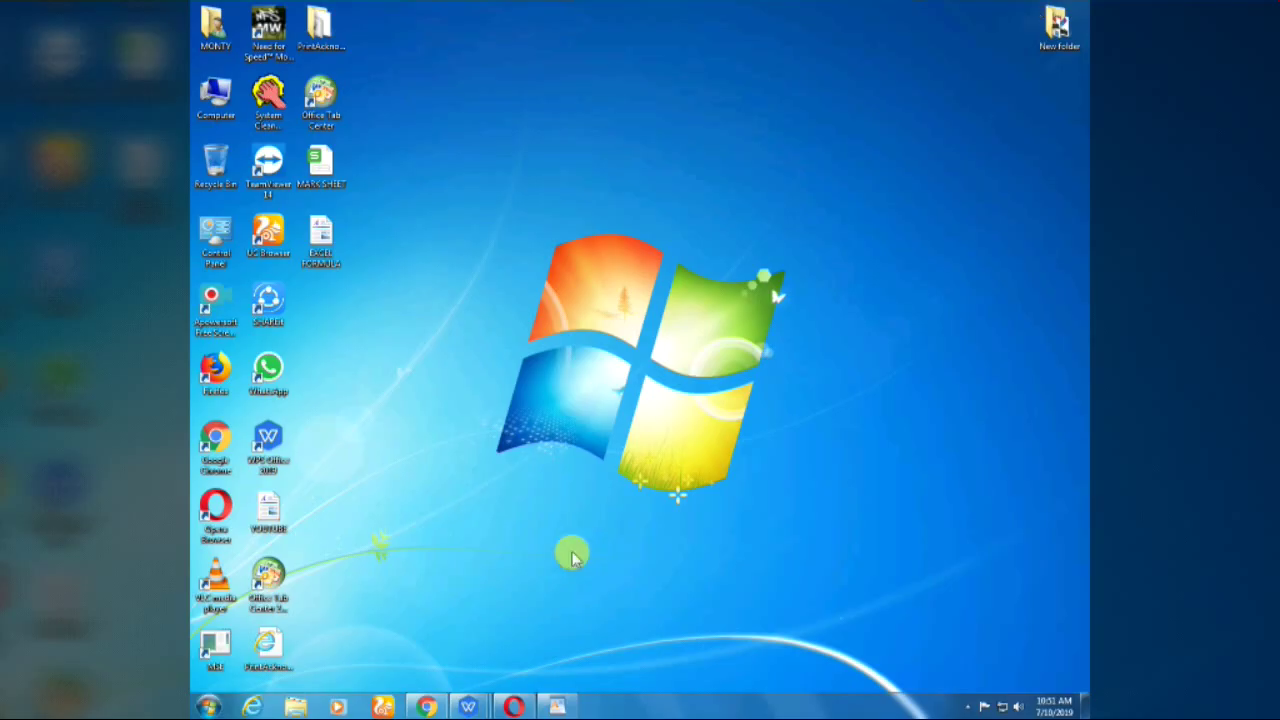
Restore Opera, subscribe to the Tech apk YouTube channel, then minimize the browser
{"action": "left_click", "coordinate": [508, 707]}
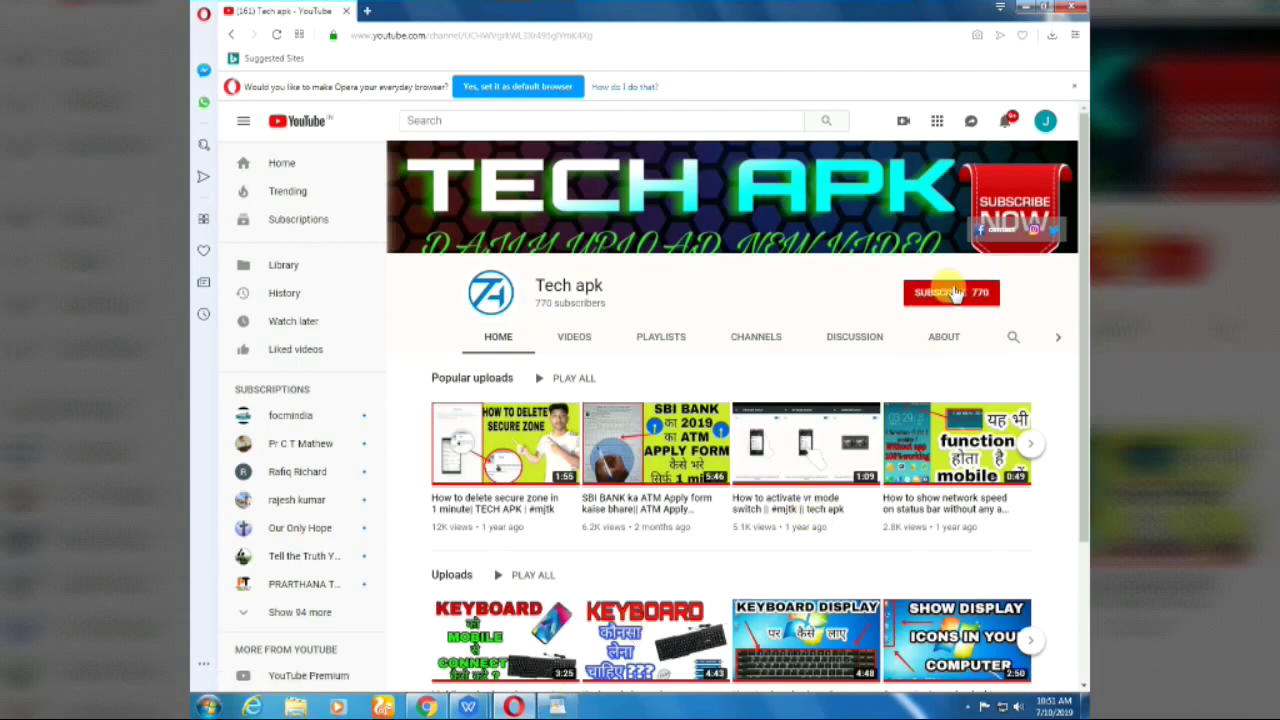
{"action": "left_click", "coordinate": [953, 293]}
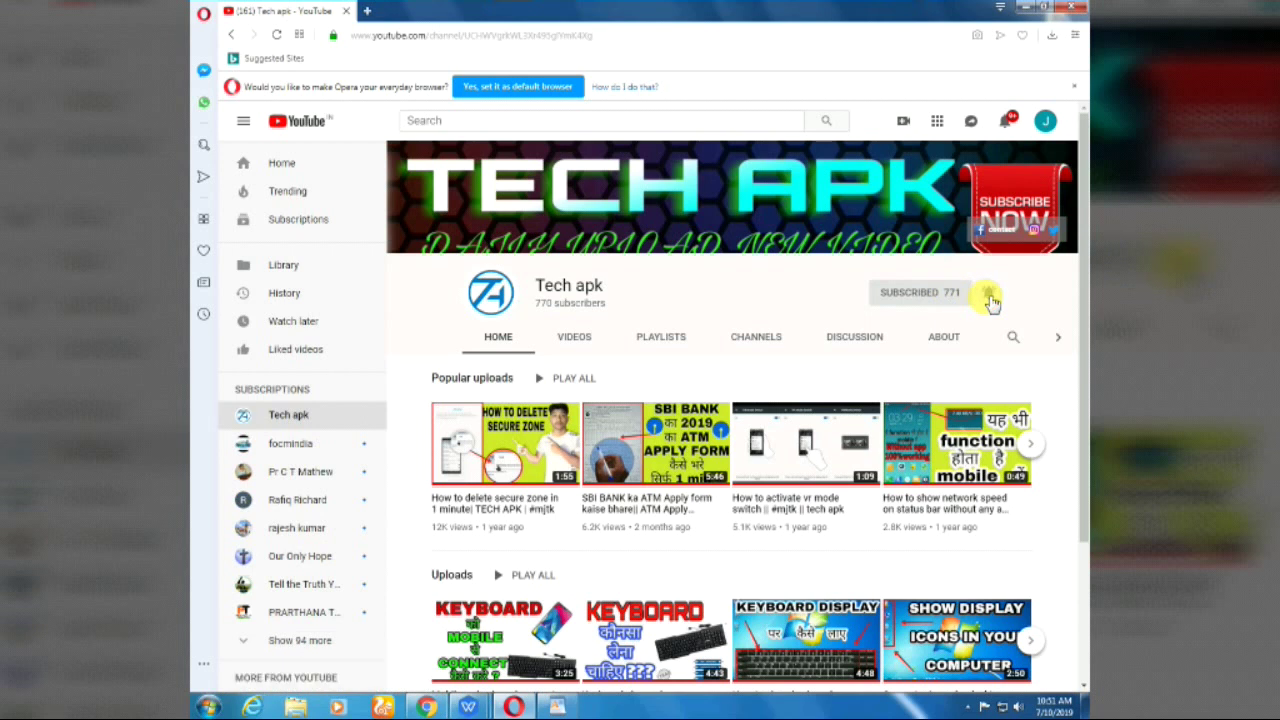
{"action": "left_click", "coordinate": [1024, 8]}
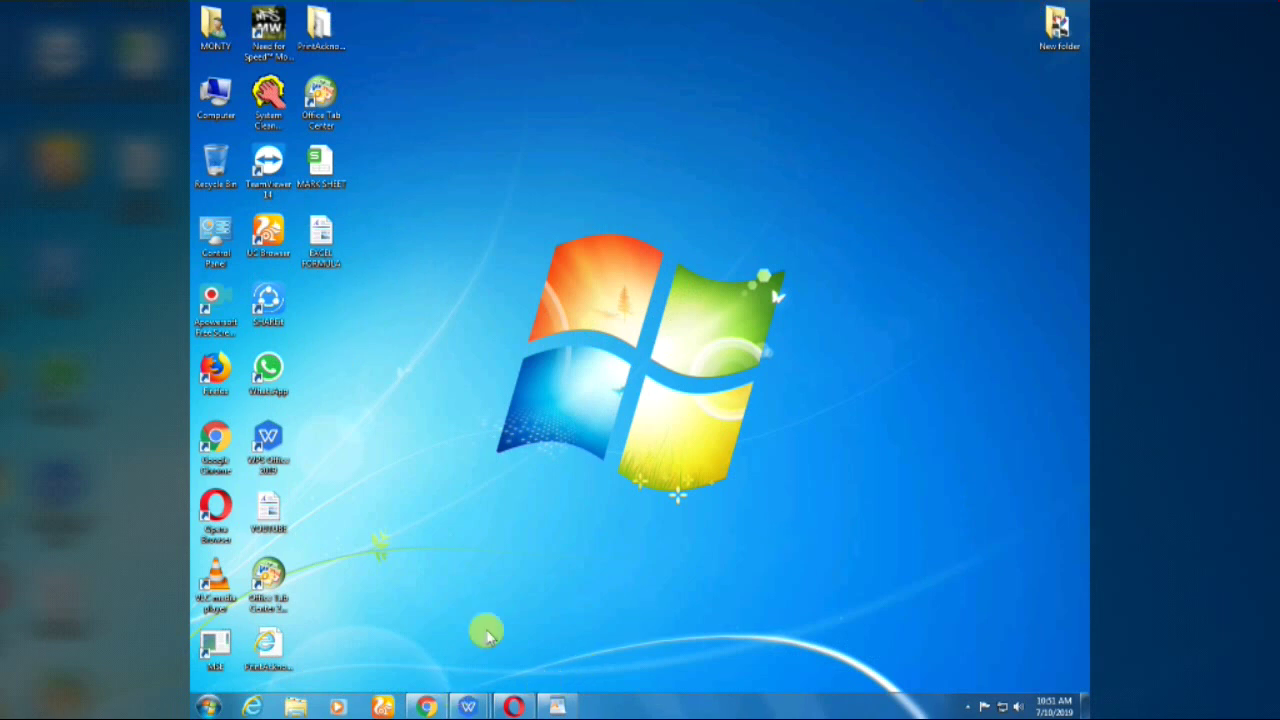
In blank Book1, merge and center A1:S1 and make row 1 taller
{"action": "mouse_move", "coordinate": [467, 707]}
{"action": "left_click", "coordinate": [403, 641]}
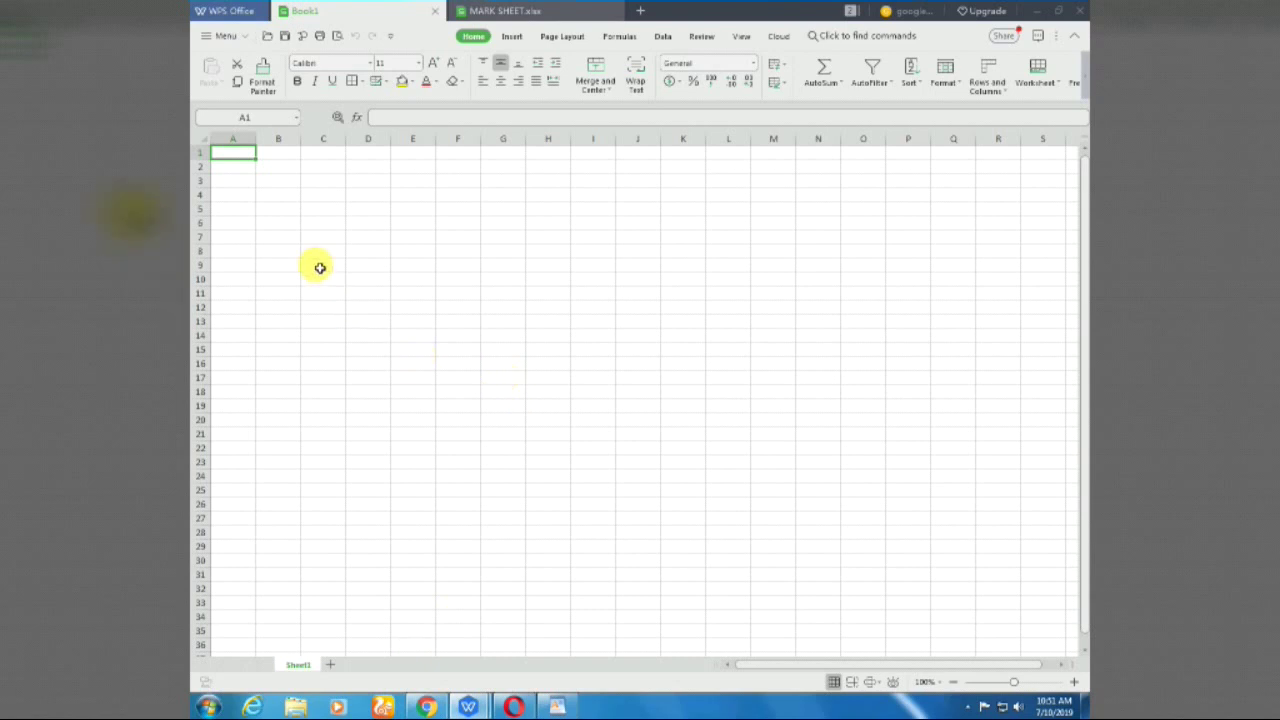
{"action": "scroll", "coordinate": [262, 55], "scroll_direction": "down", "scroll_amount": 3}
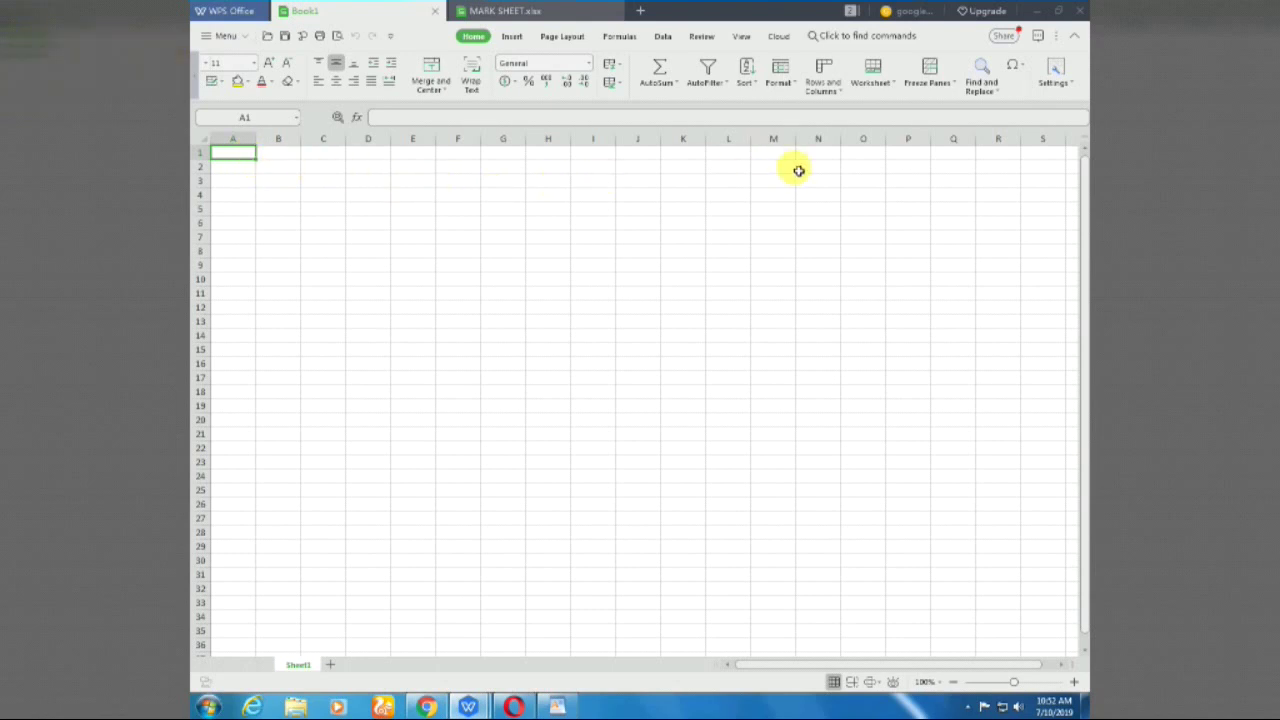
{"action": "mouse_move", "coordinate": [257, 162]}
{"action": "left_mouse_down"}
{"action": "mouse_move", "coordinate": [1078, 168]}
{"action": "mouse_move", "coordinate": [1066, 158]}
{"action": "left_mouse_up"}
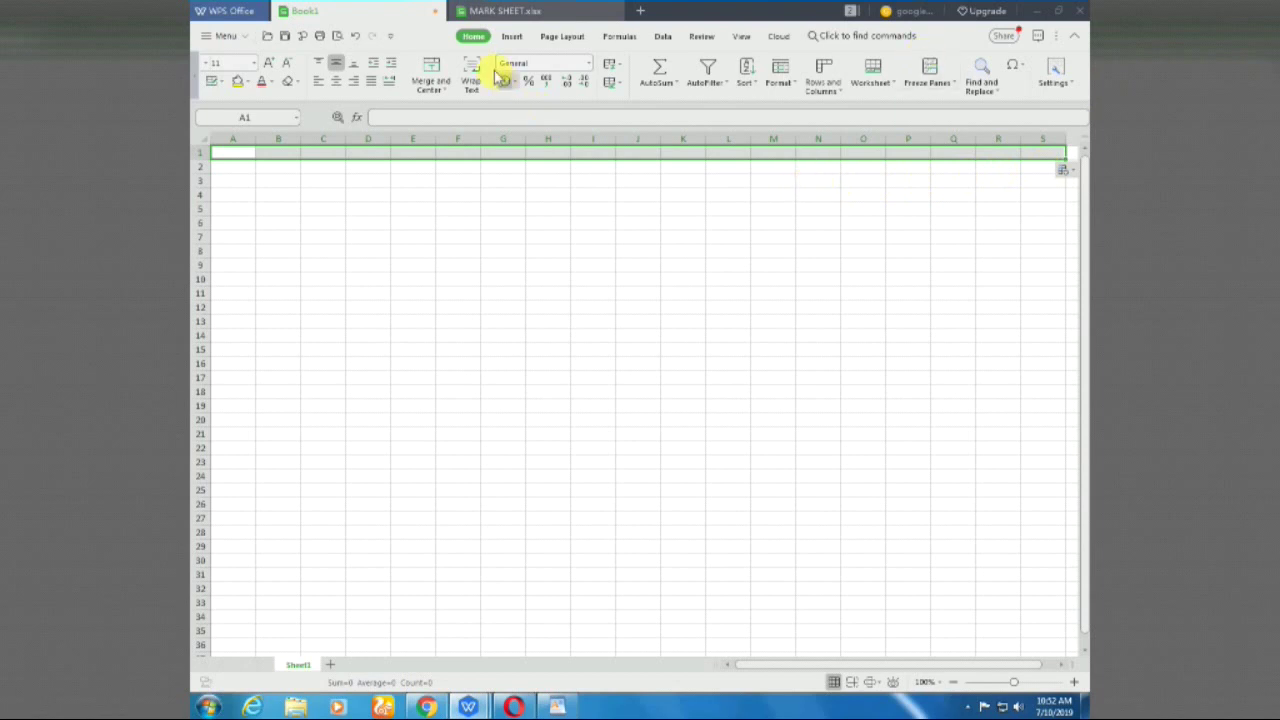
{"action": "left_click", "coordinate": [433, 82]}
{"action": "left_click", "coordinate": [466, 120]}
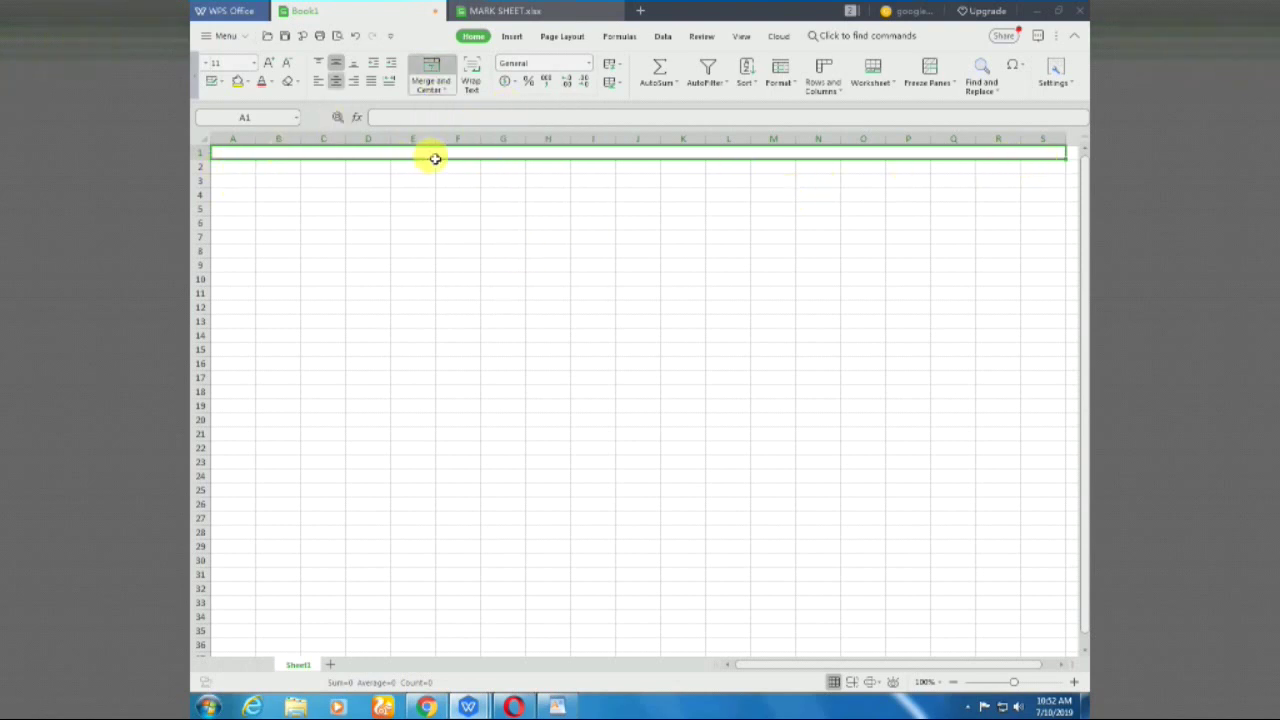
{"action": "left_click_drag", "start_coordinate": [221, 167], "coordinate": [218, 201]}
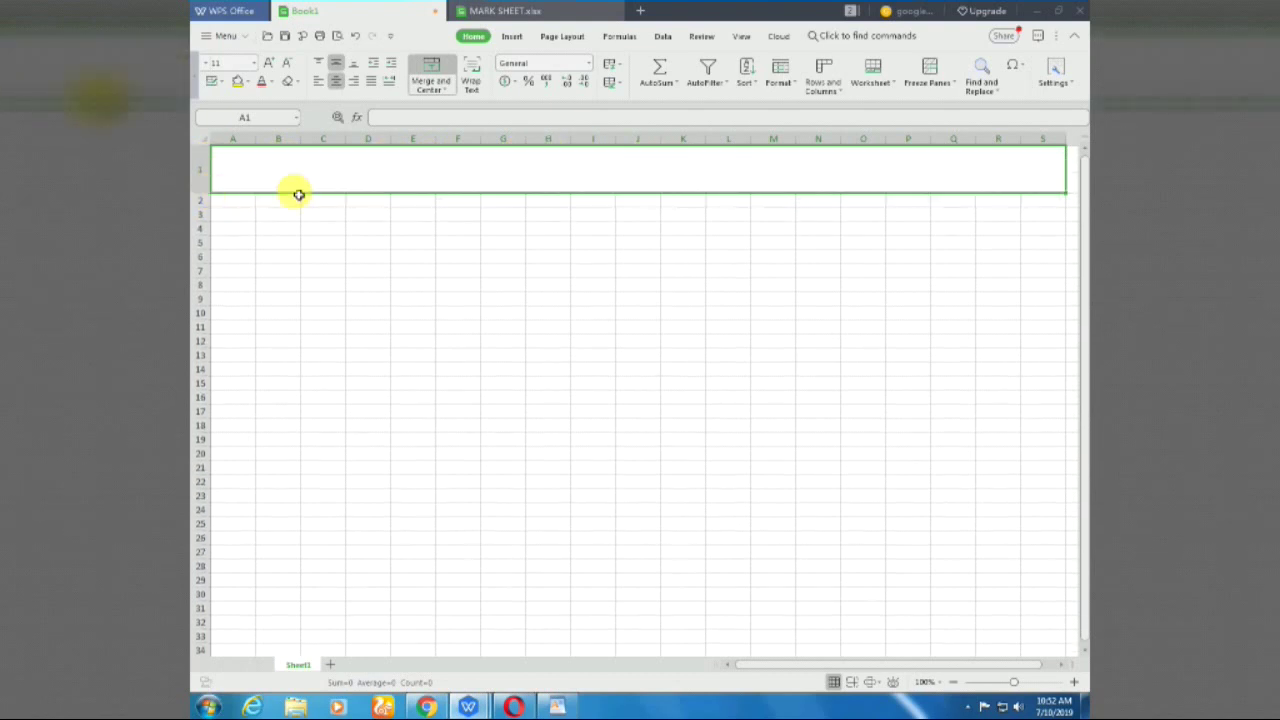
Type the title MARK SHEET in the merged cell in red at size 48
{"action": "double_click", "coordinate": [445, 168]}
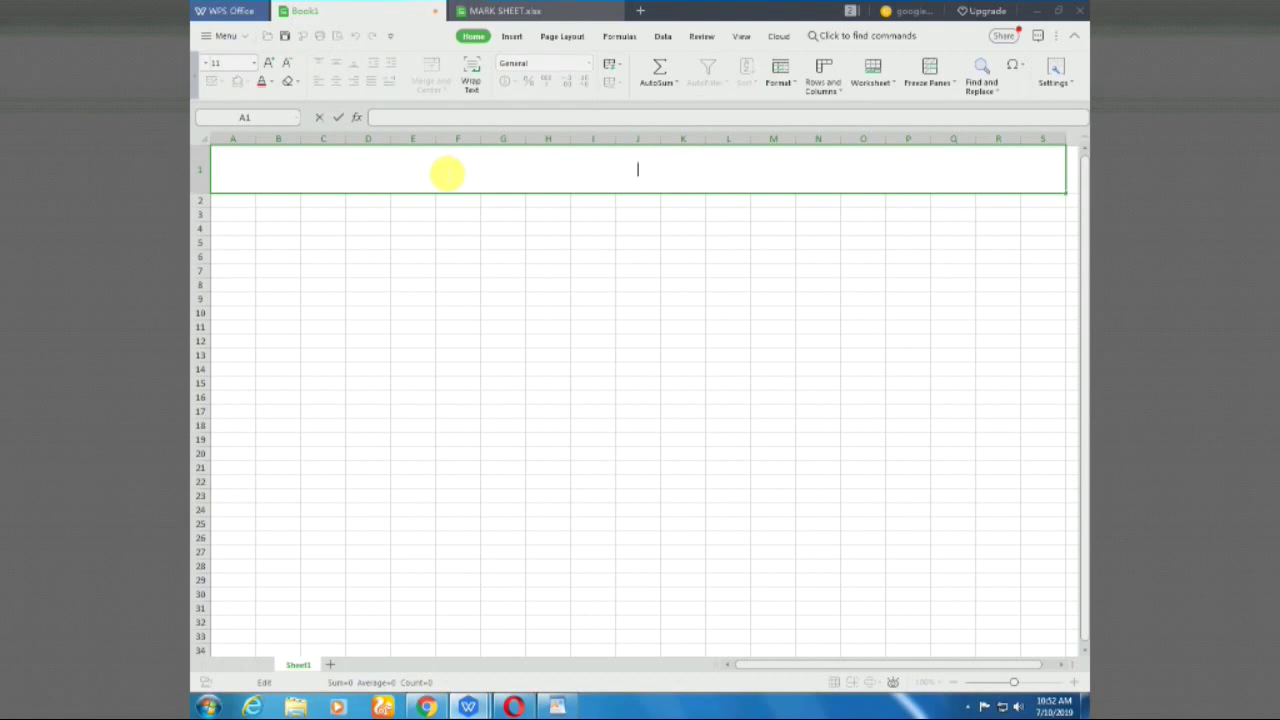
{"action": "type", "text": "MARK SHEET"}
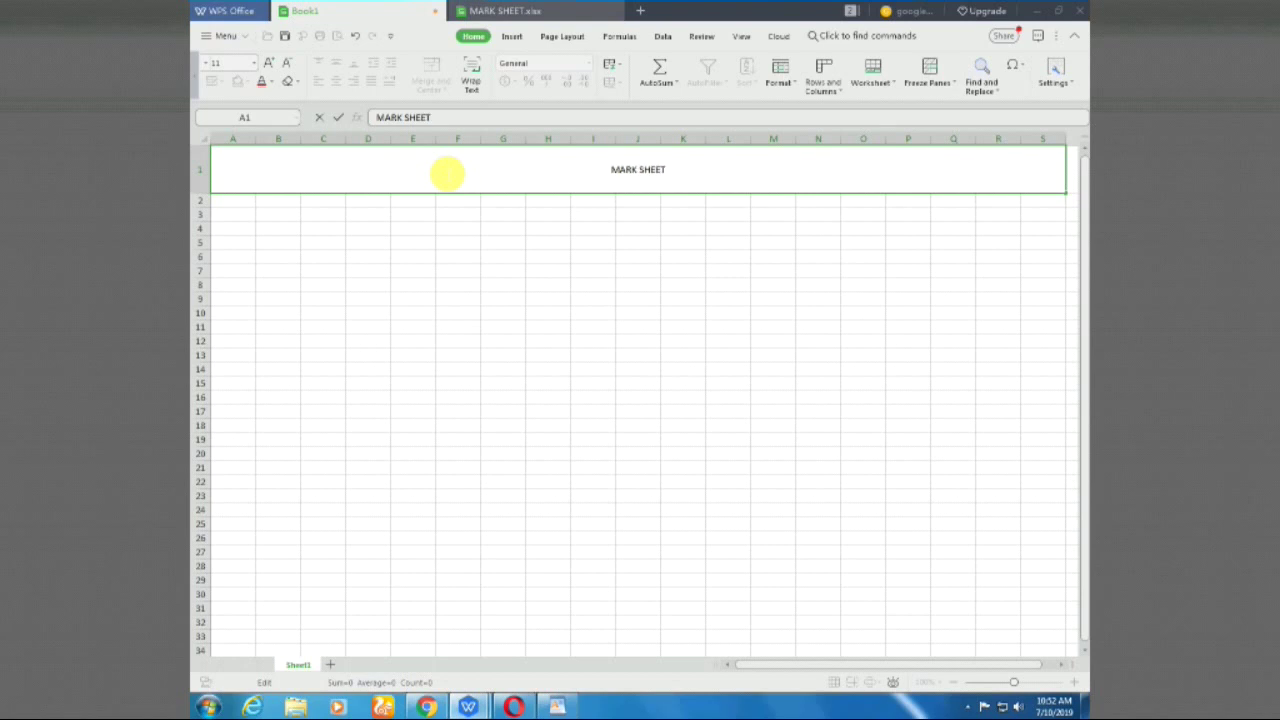
{"action": "left_click_drag", "start_coordinate": [670, 170], "coordinate": [610, 182]}
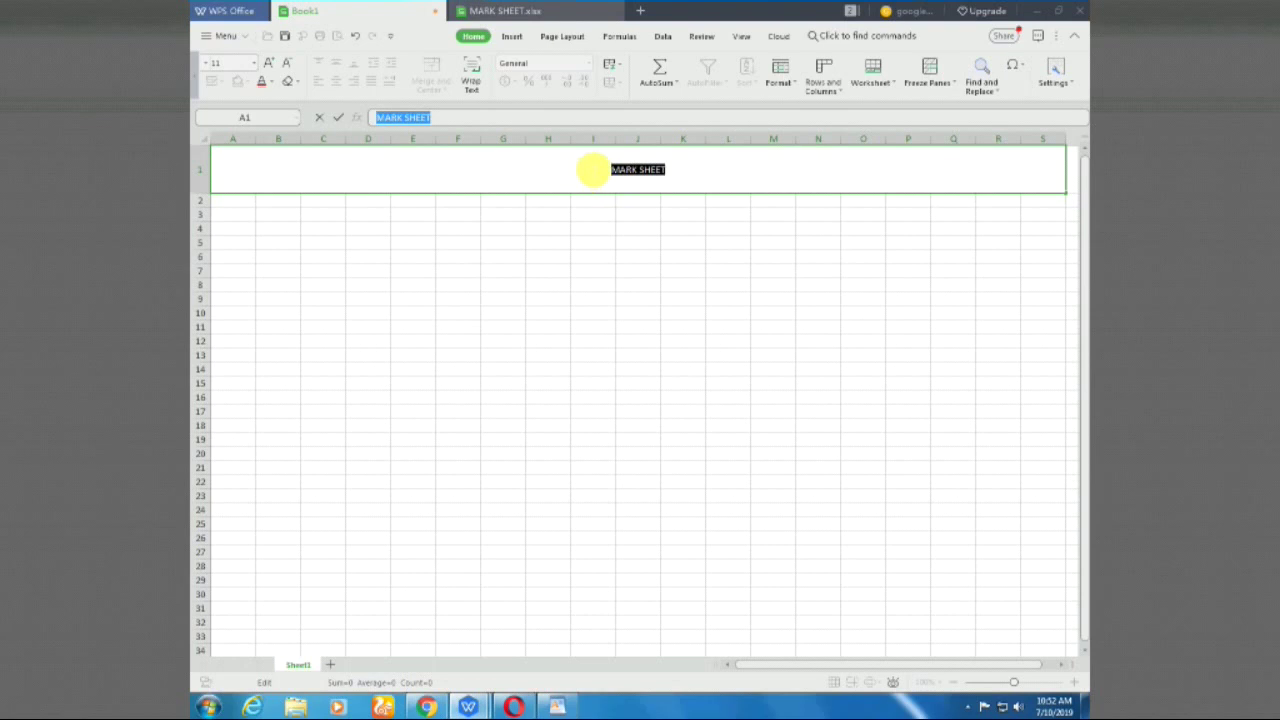
{"action": "left_click", "coordinate": [263, 83]}
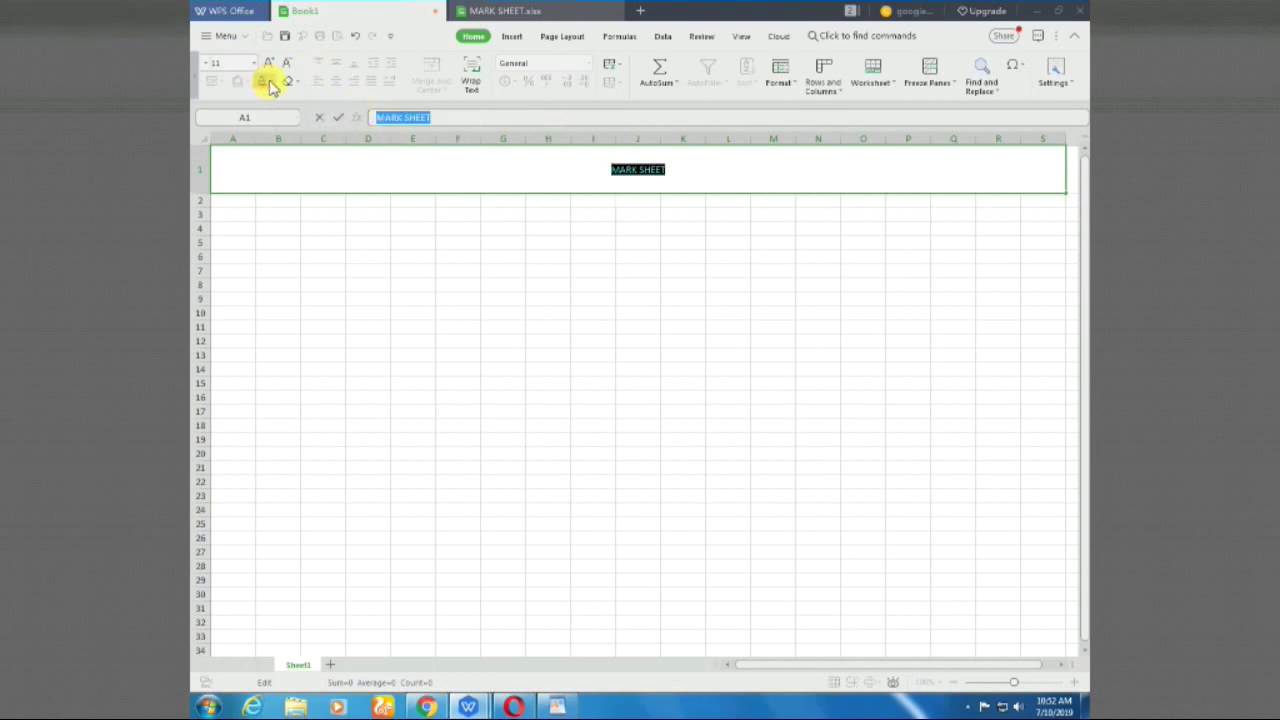
{"action": "left_click", "coordinate": [253, 63]}
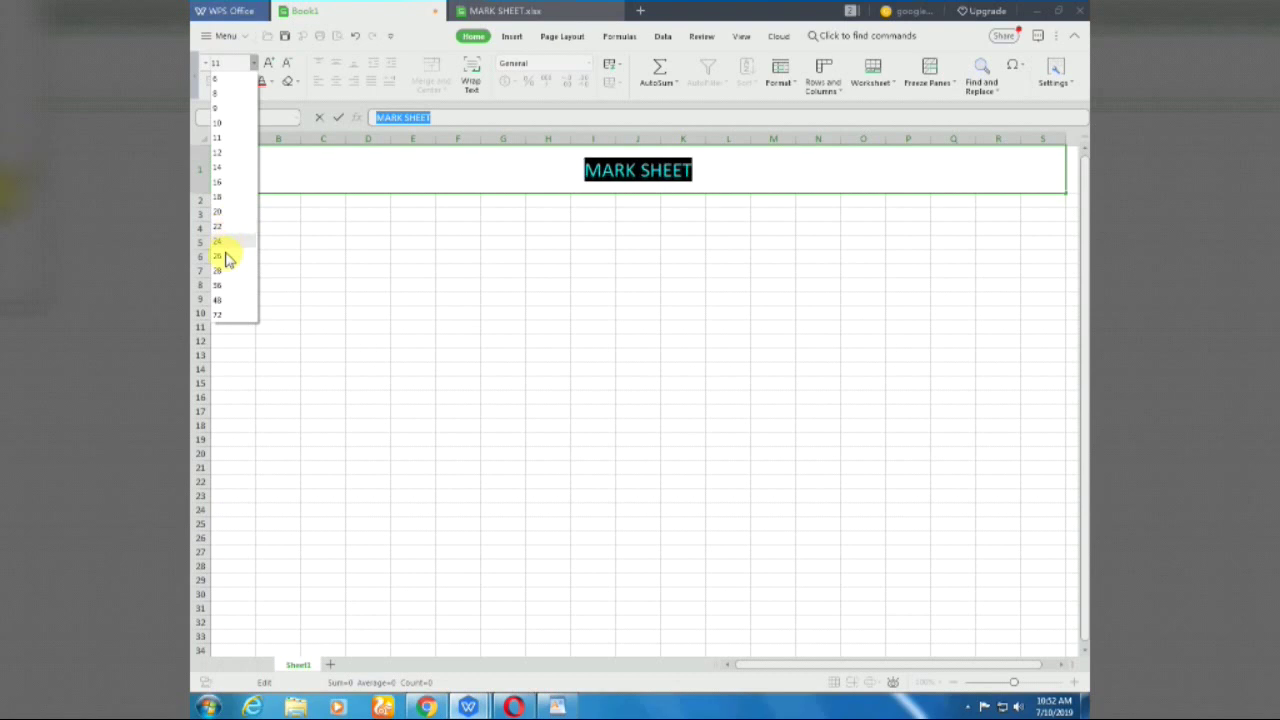
{"action": "left_click", "coordinate": [228, 300]}
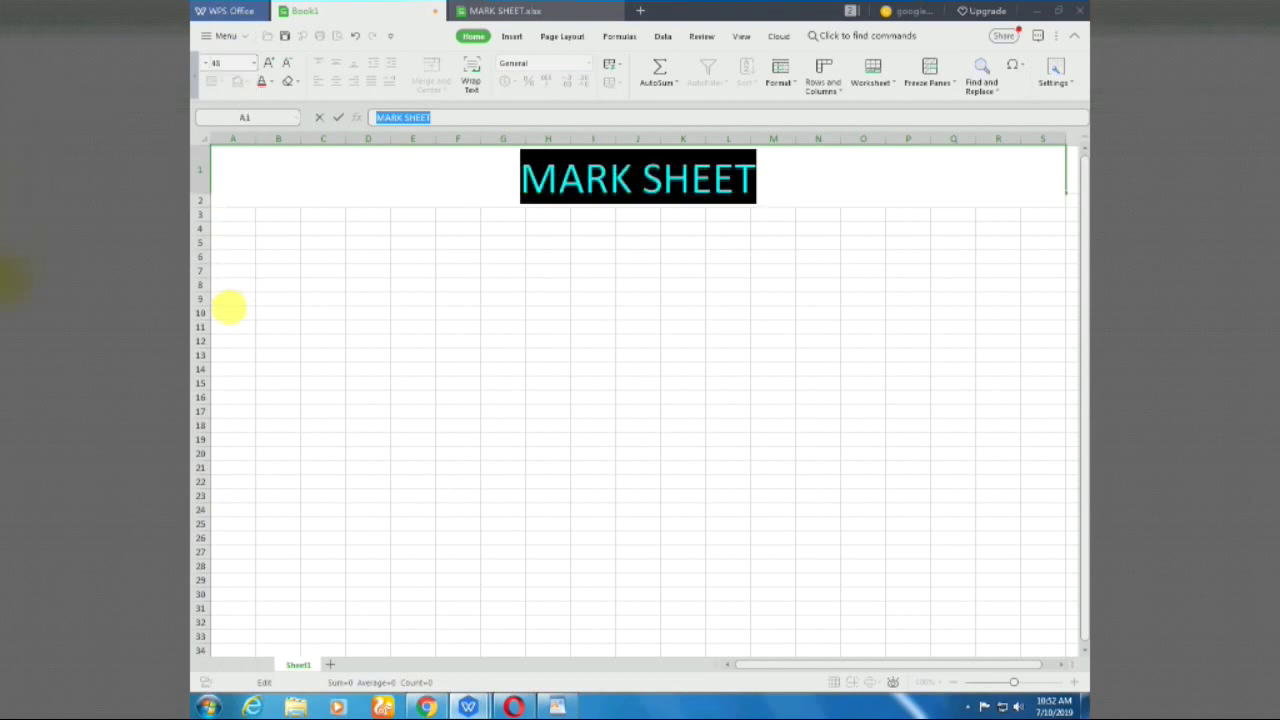
{"action": "left_click", "coordinate": [334, 180]}
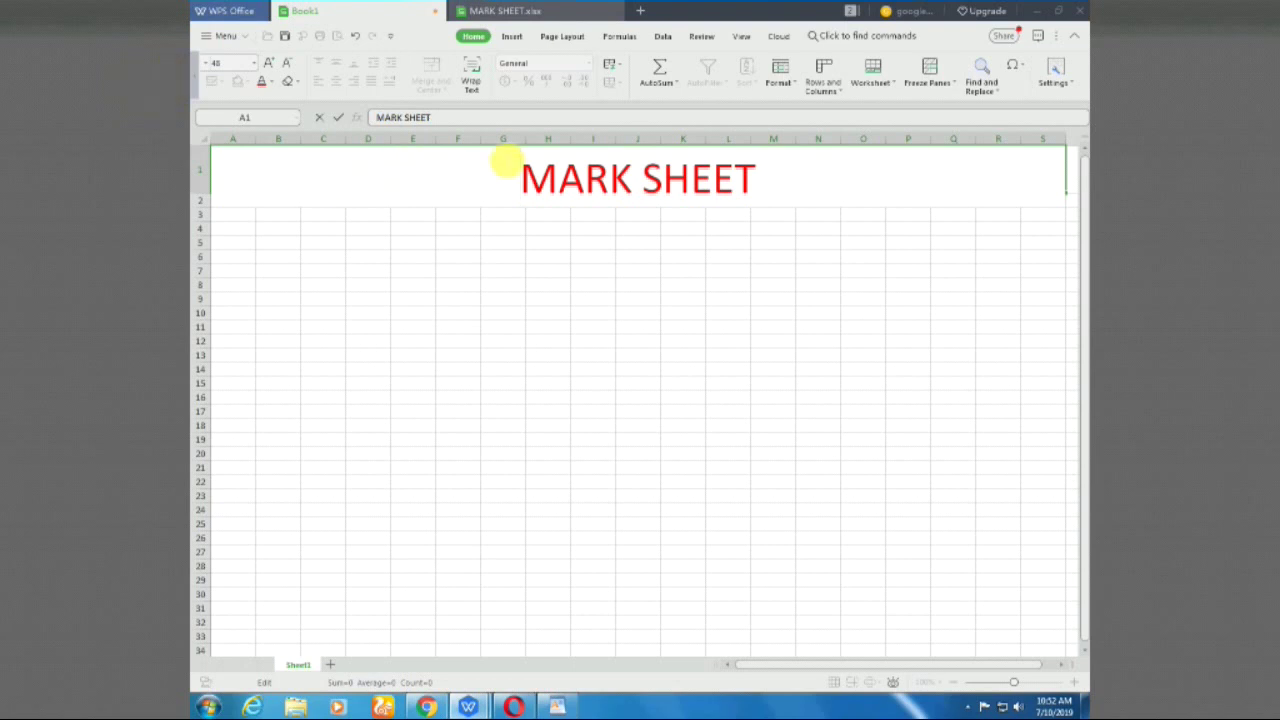
Make the MARK SHEET title bold, italic and underlined, then select A3
{"action": "left_click_drag", "start_coordinate": [784, 181], "coordinate": [533, 176]}
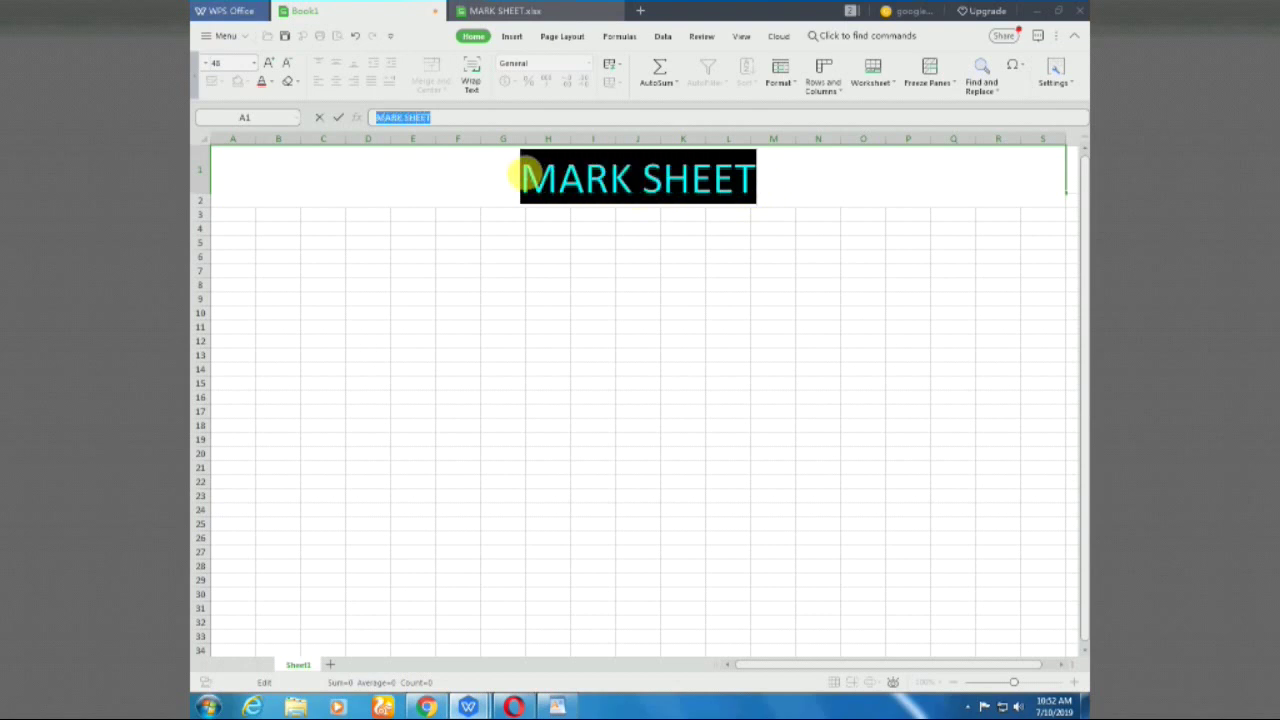
{"action": "left_click", "coordinate": [211, 75]}
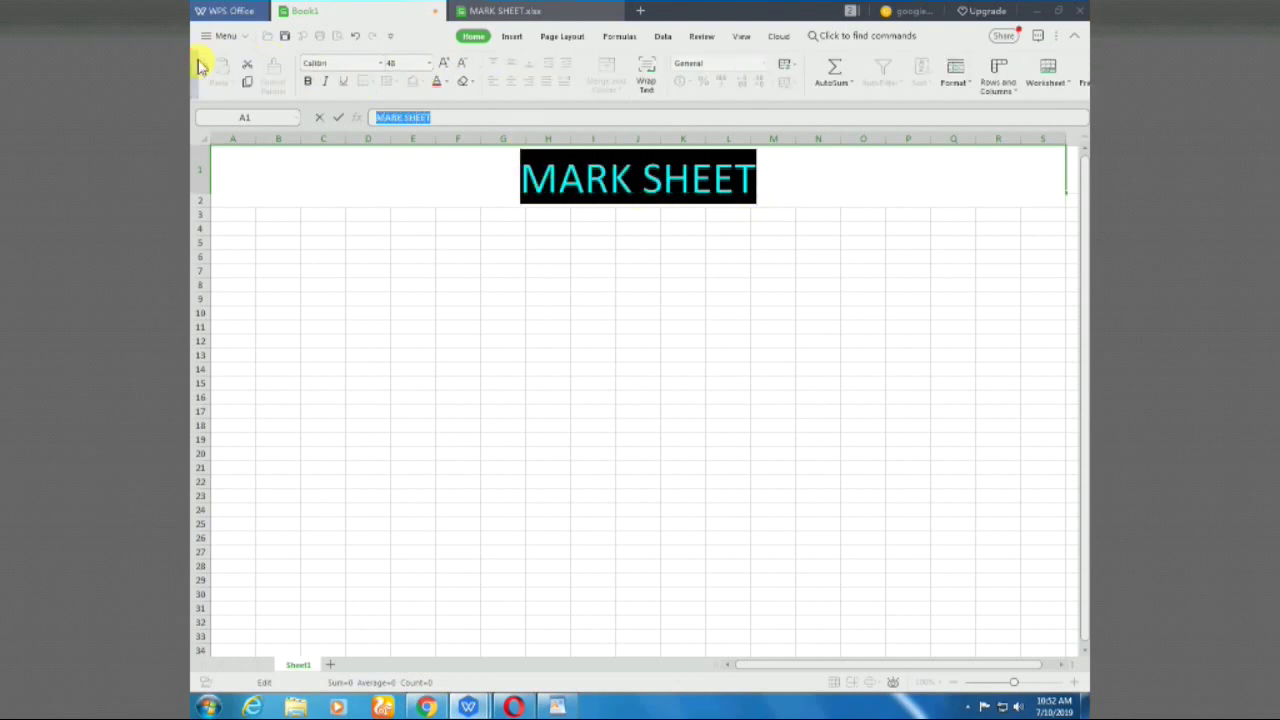
{"action": "left_click", "coordinate": [300, 85]}
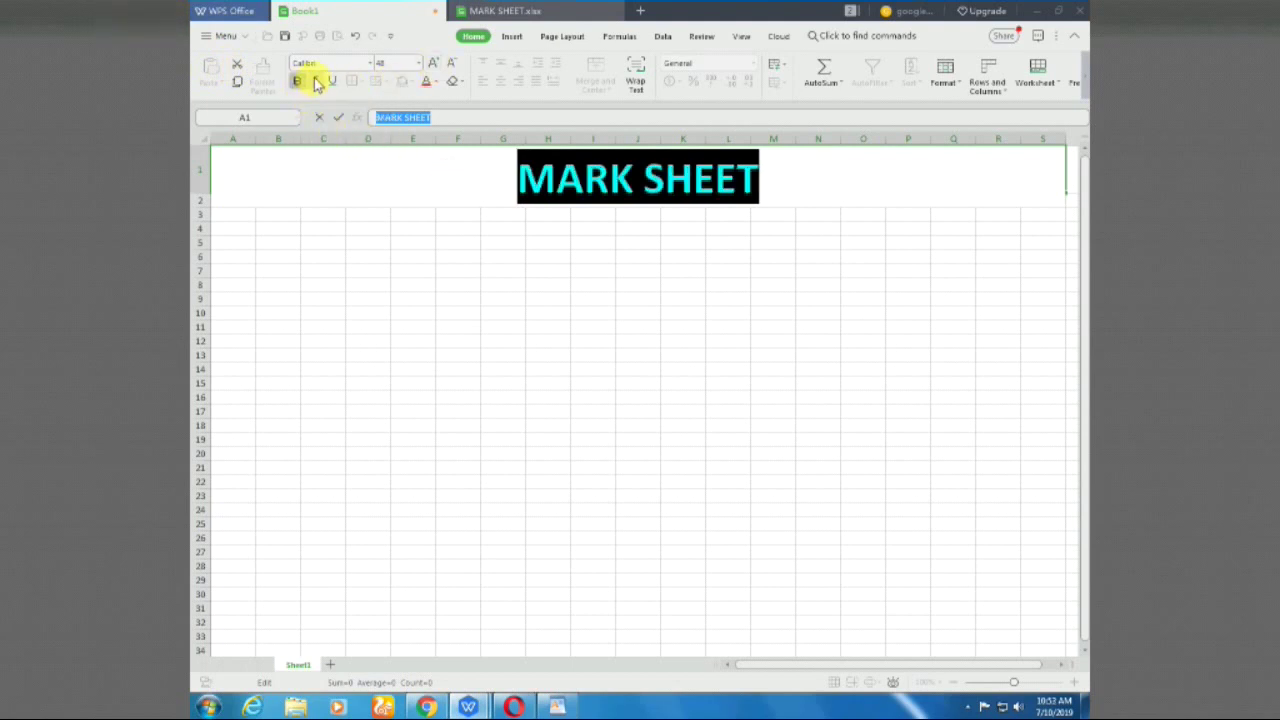
{"action": "left_click", "coordinate": [315, 82]}
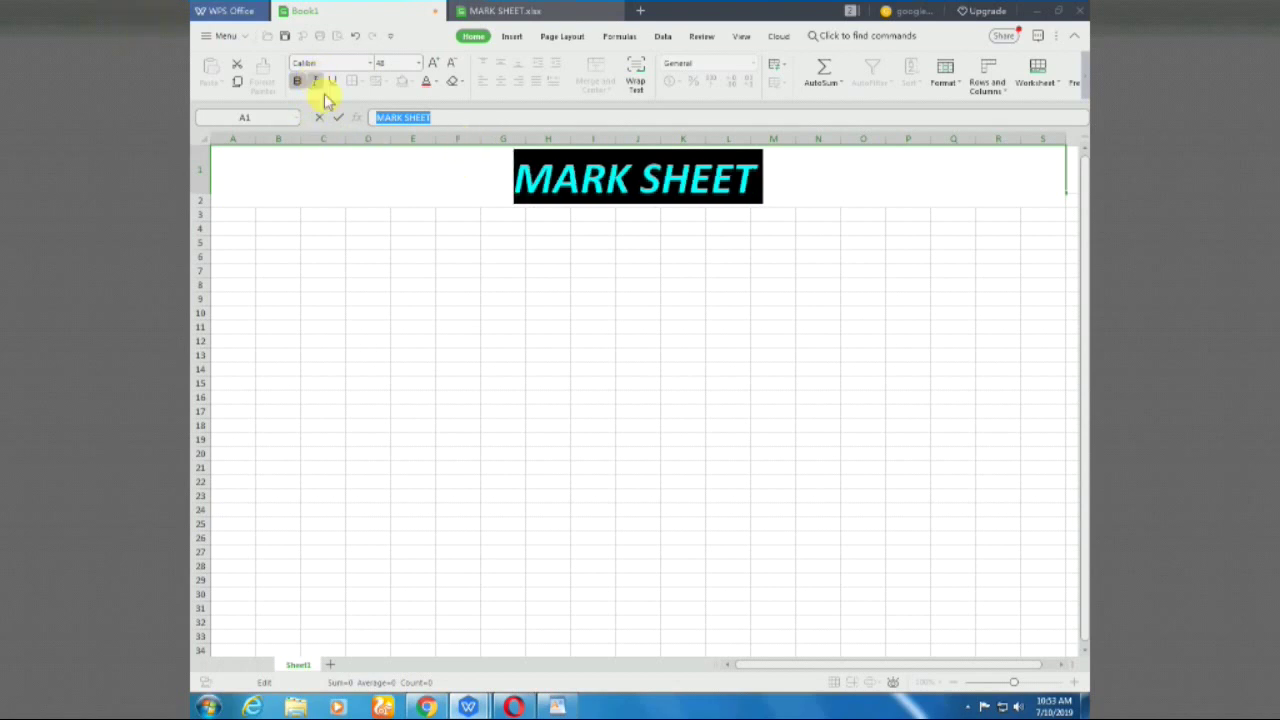
{"action": "left_click", "coordinate": [333, 85]}
{"action": "left_click", "coordinate": [388, 186]}
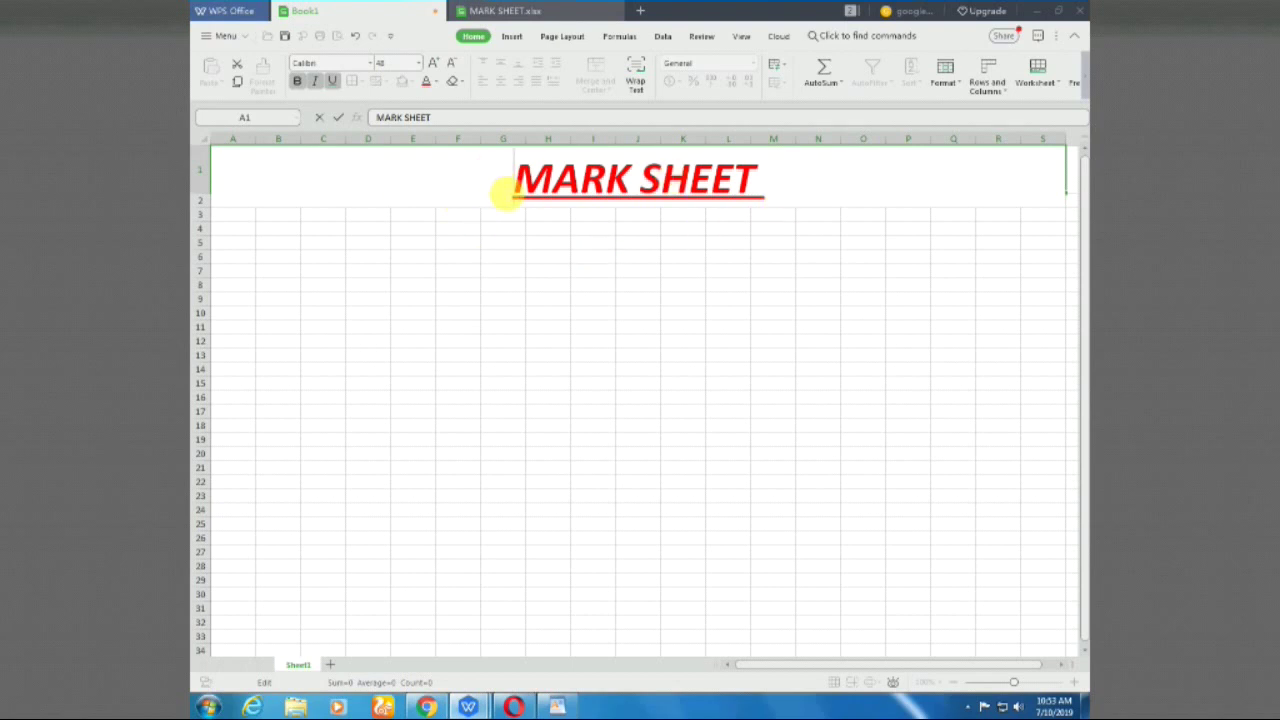
{"action": "left_click", "coordinate": [233, 214]}
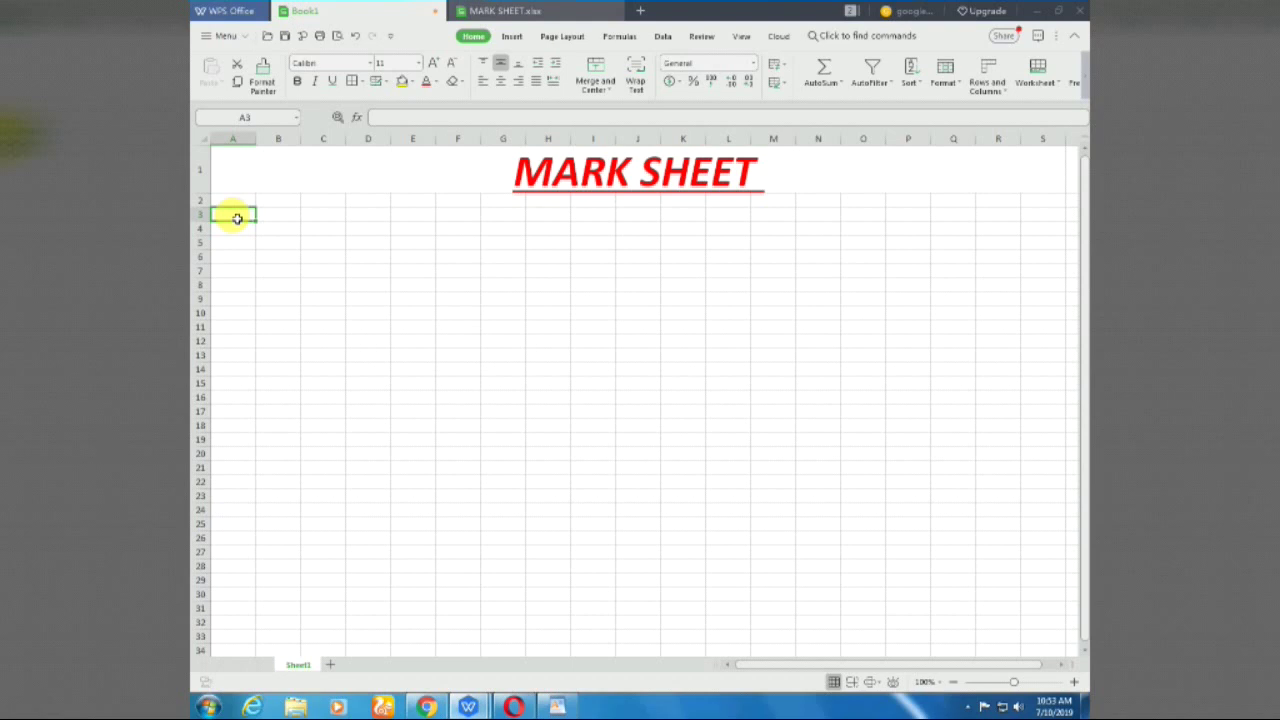
Enter headings NAME, ROLL NO and ENG in A3:C3
{"action": "type", "text": "N"}
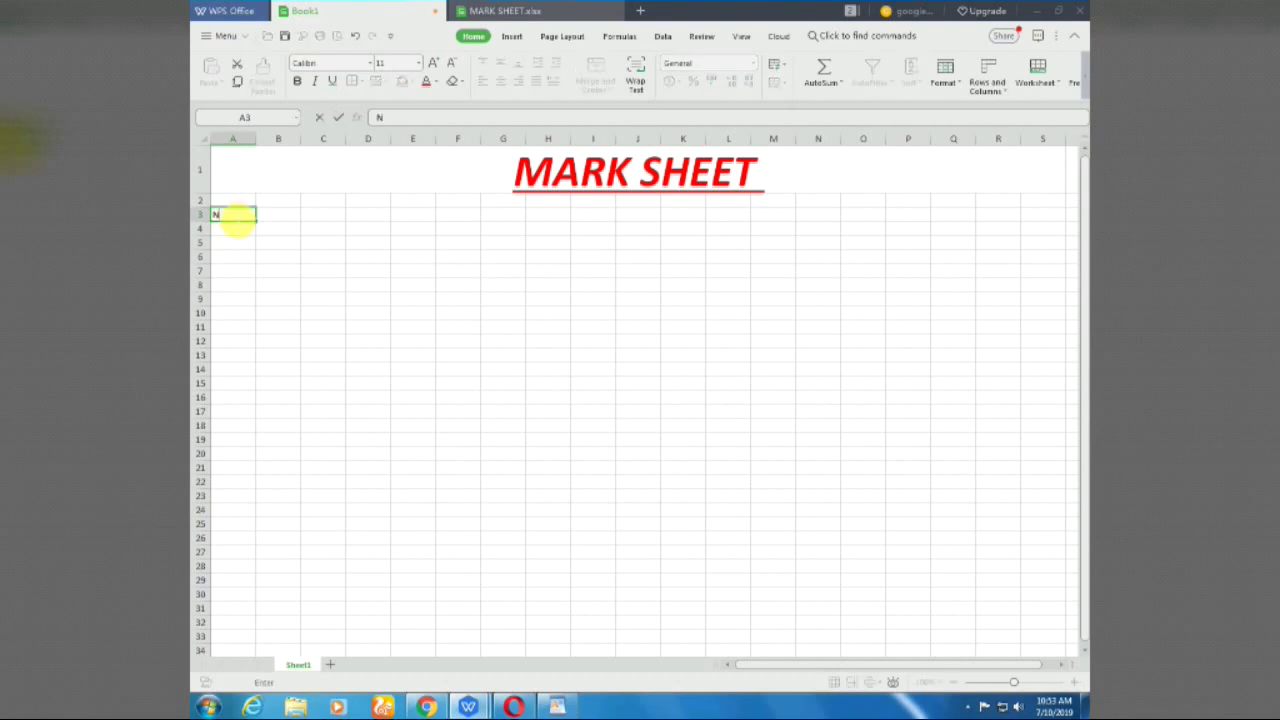
{"action": "type", "text": "AME"}
{"action": "left_click", "coordinate": [285, 216]}
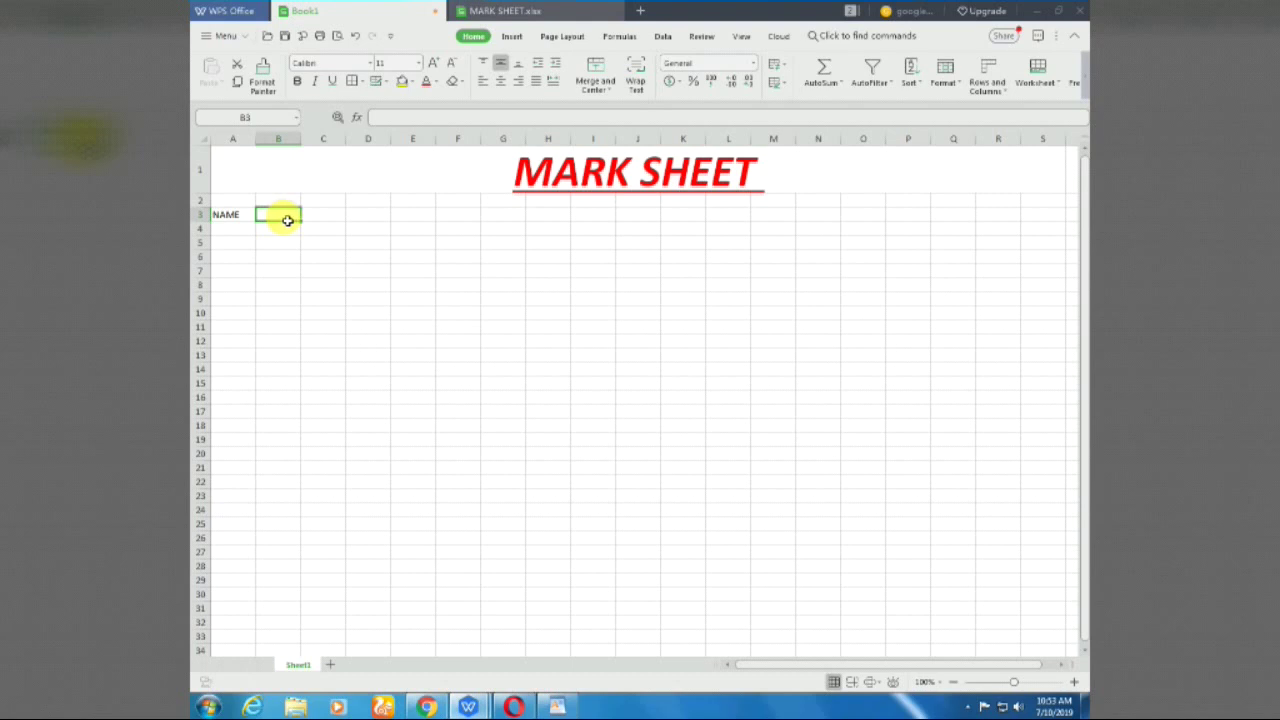
{"action": "type", "text": "RO"}
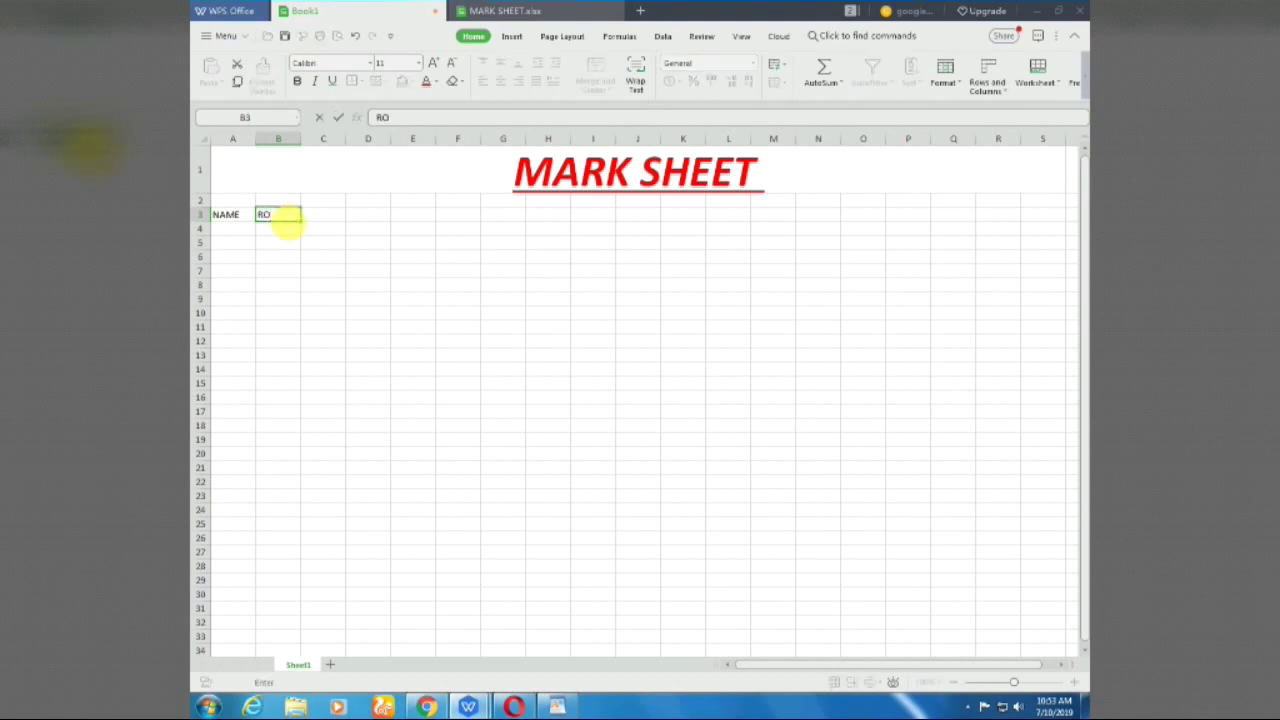
{"action": "type", "text": "LL NO."}
{"action": "key", "text": "Tab"}
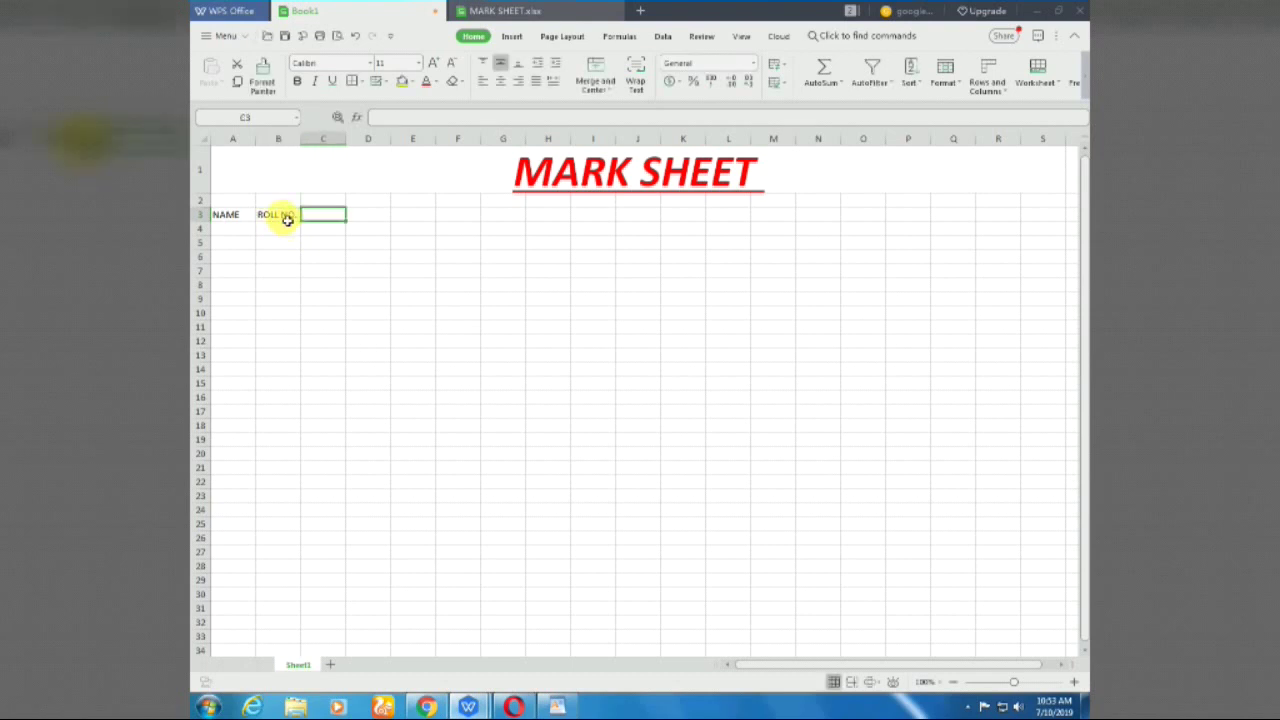
{"action": "type", "text": "ENG"}
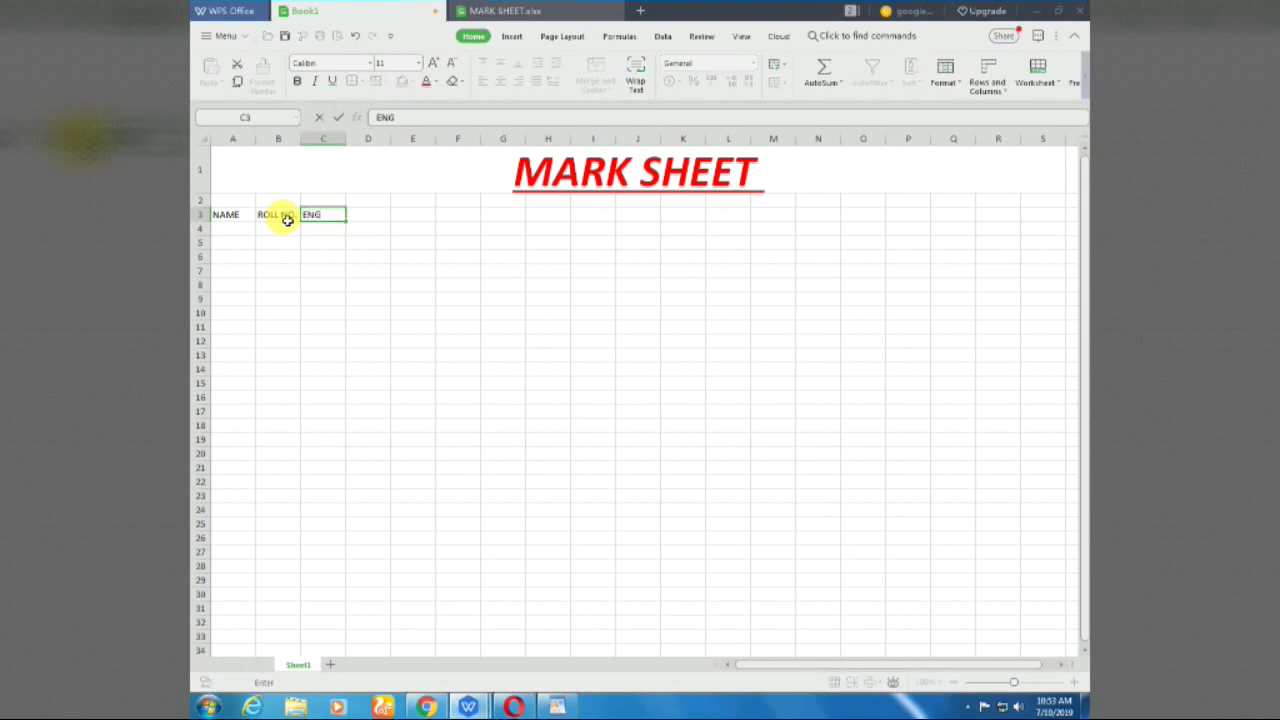
{"action": "key", "text": "Tab"}
Continue the headings with HINDI, MATHS, SCI and S.ST in D3:G3
{"action": "type", "text": "HIND"}
{"action": "key", "text": "Tab"}
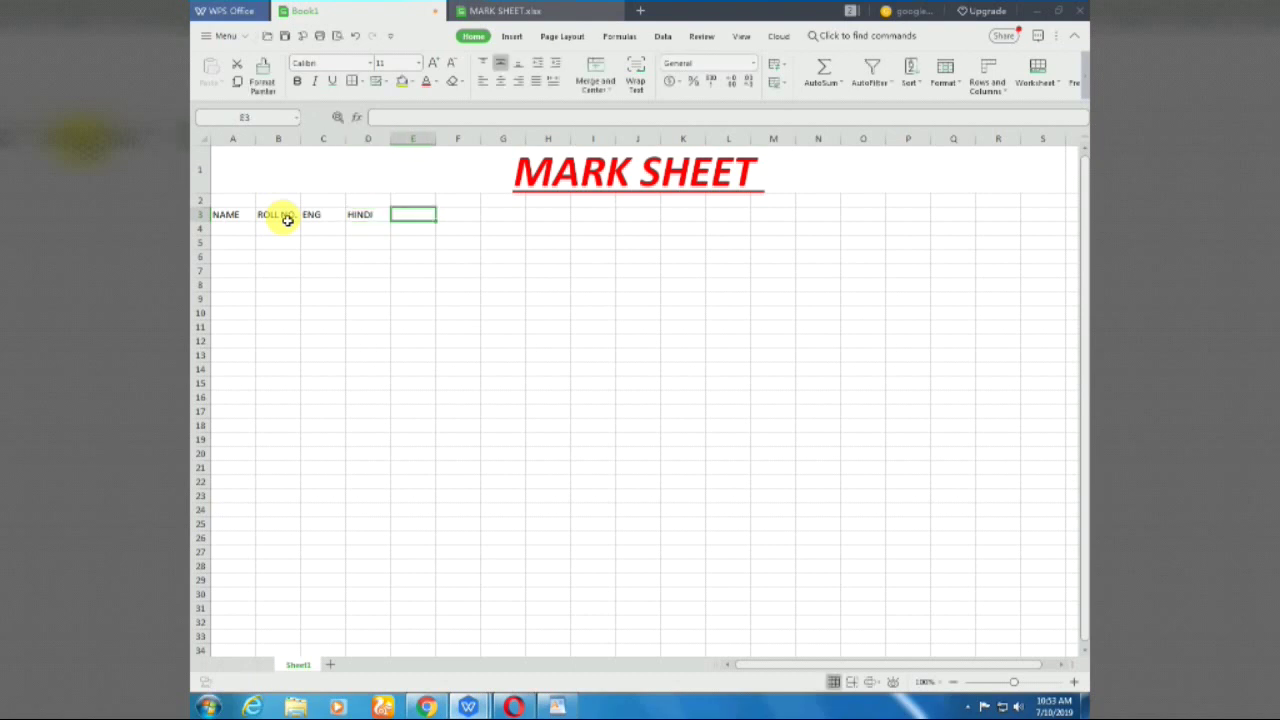
{"action": "type", "text": "MATHS"}
{"action": "key", "text": "Tab"}
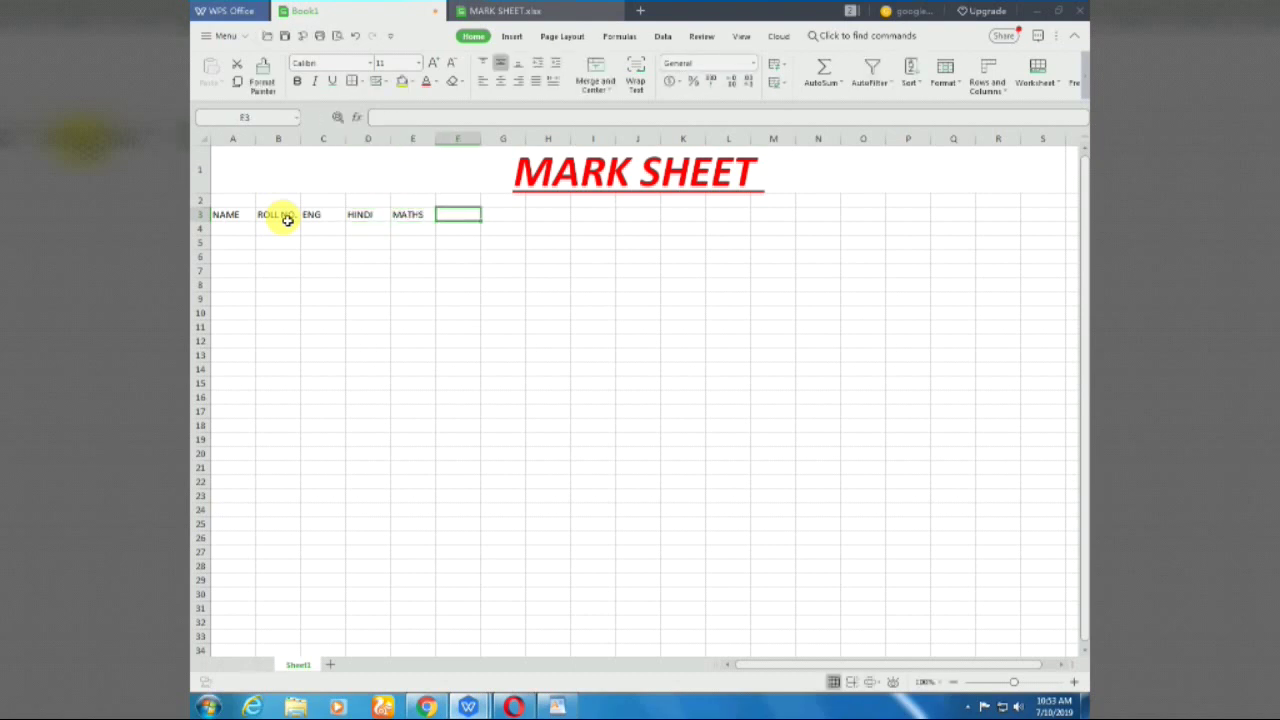
{"action": "type", "text": "SCI"}
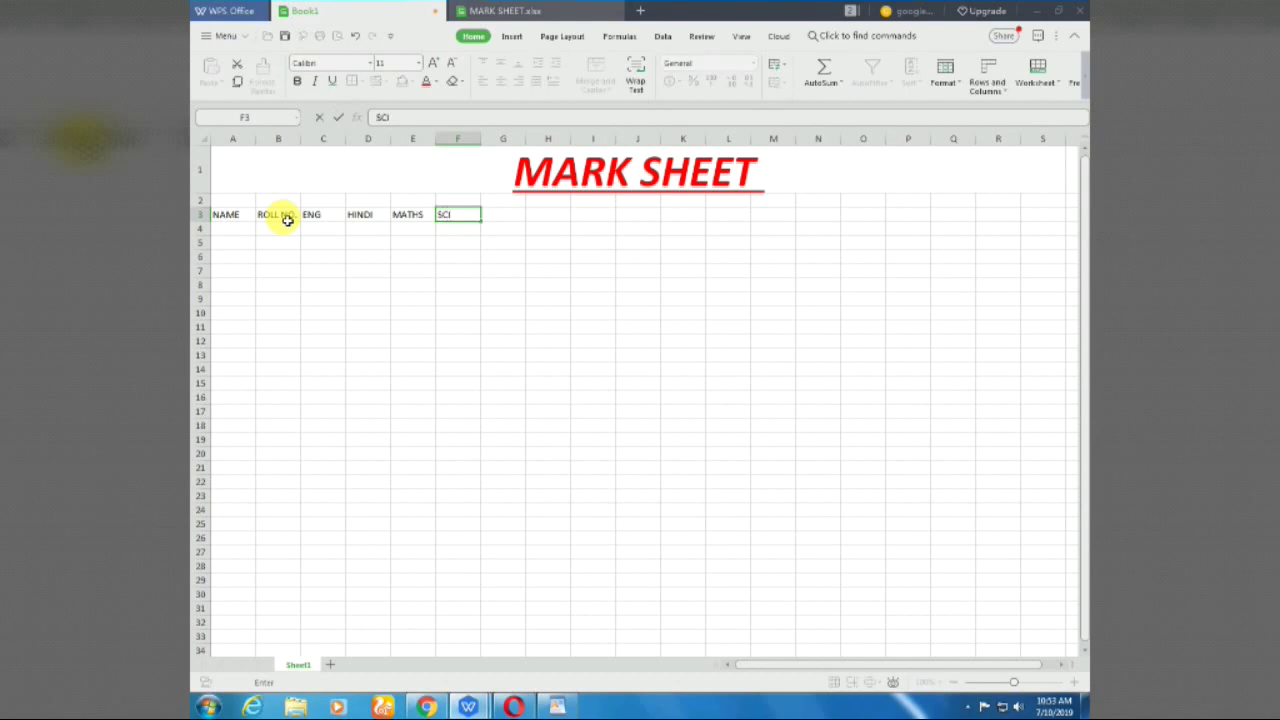
{"action": "key", "text": "Tab"}
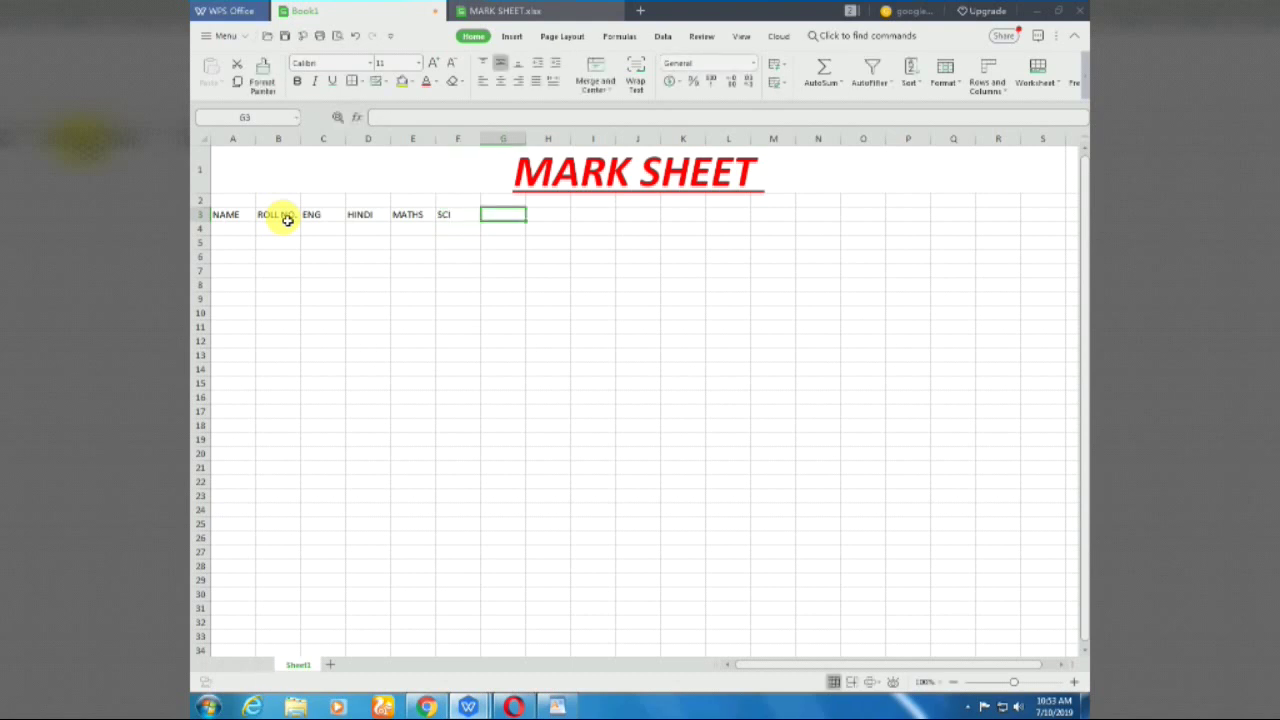
{"action": "type", "text": "S.ST"}
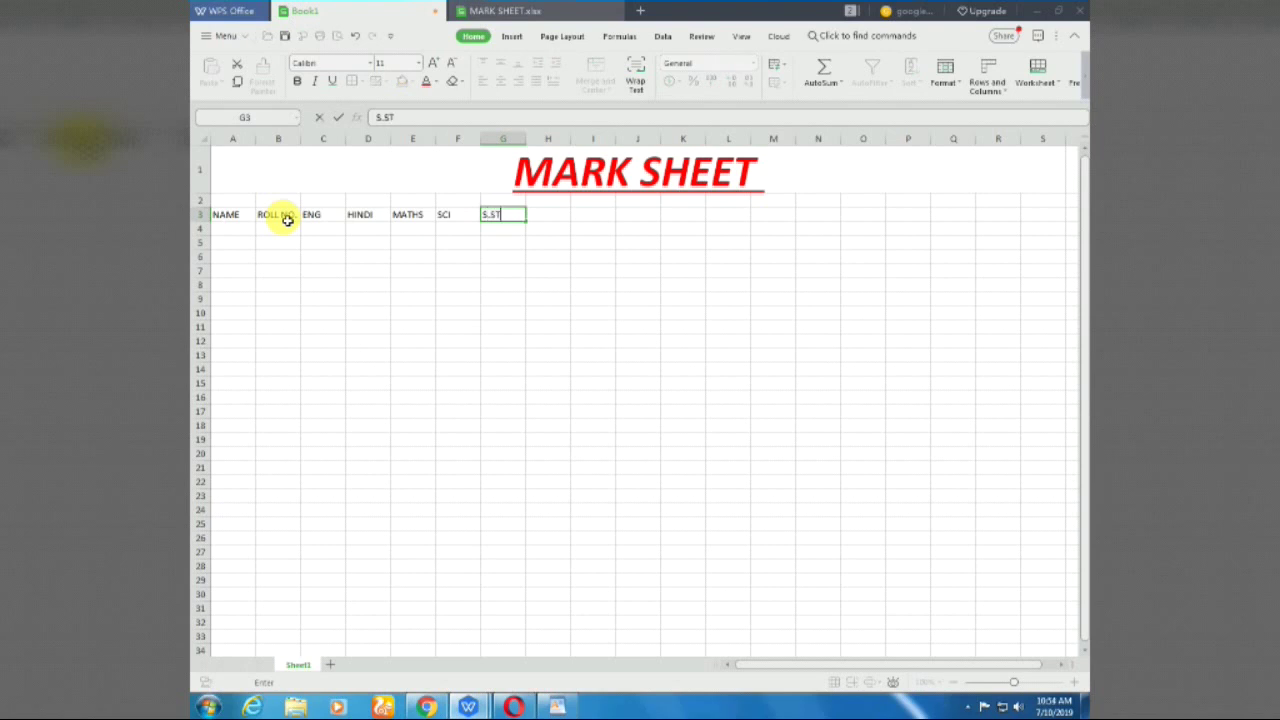
{"action": "key", "text": "Tab"}
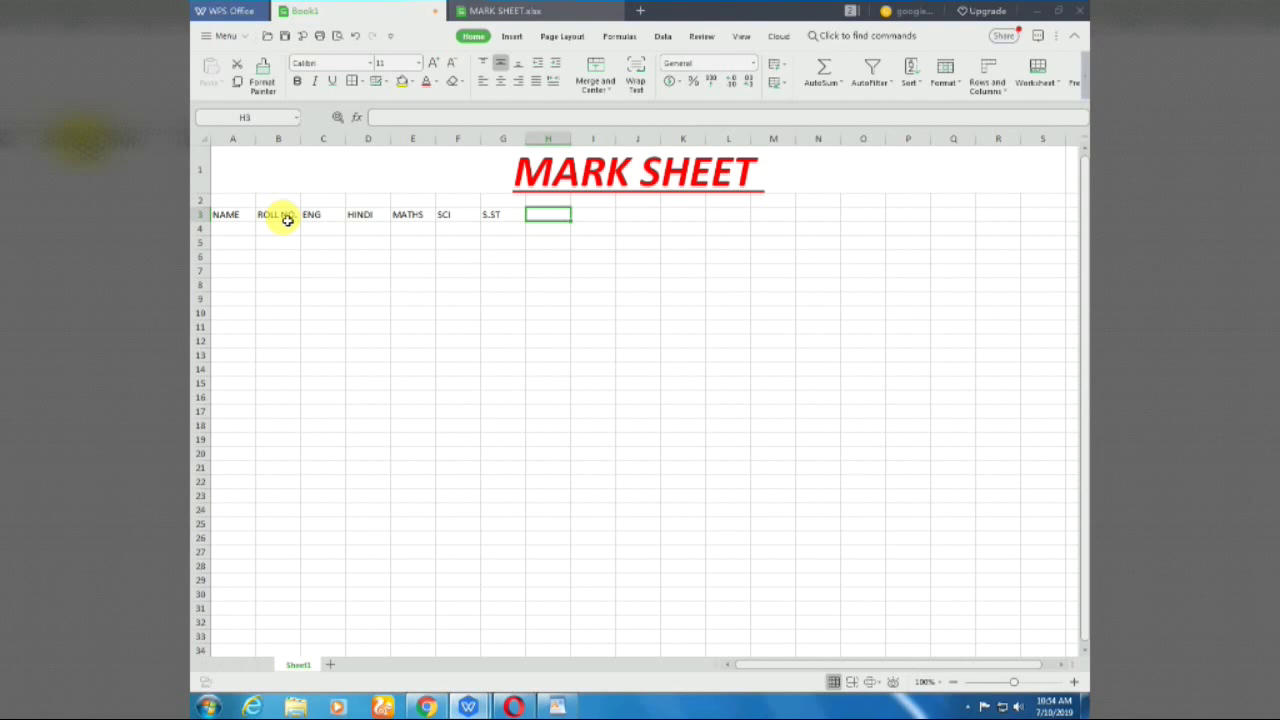
Type headings TOTAL, PER, GRADE, RESULT, MIN and MAX across H3:M3
{"action": "type", "text": "TO"}
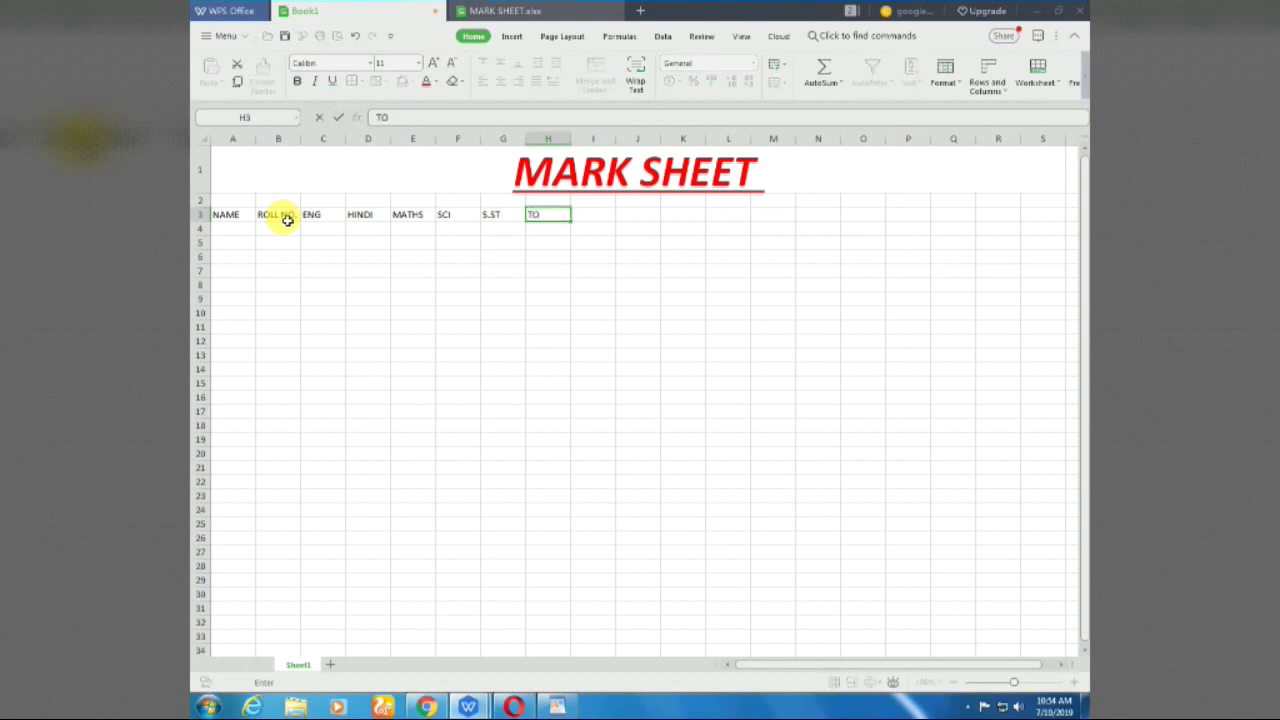
{"action": "type", "text": "TAL"}
{"action": "key", "text": "Tab"}
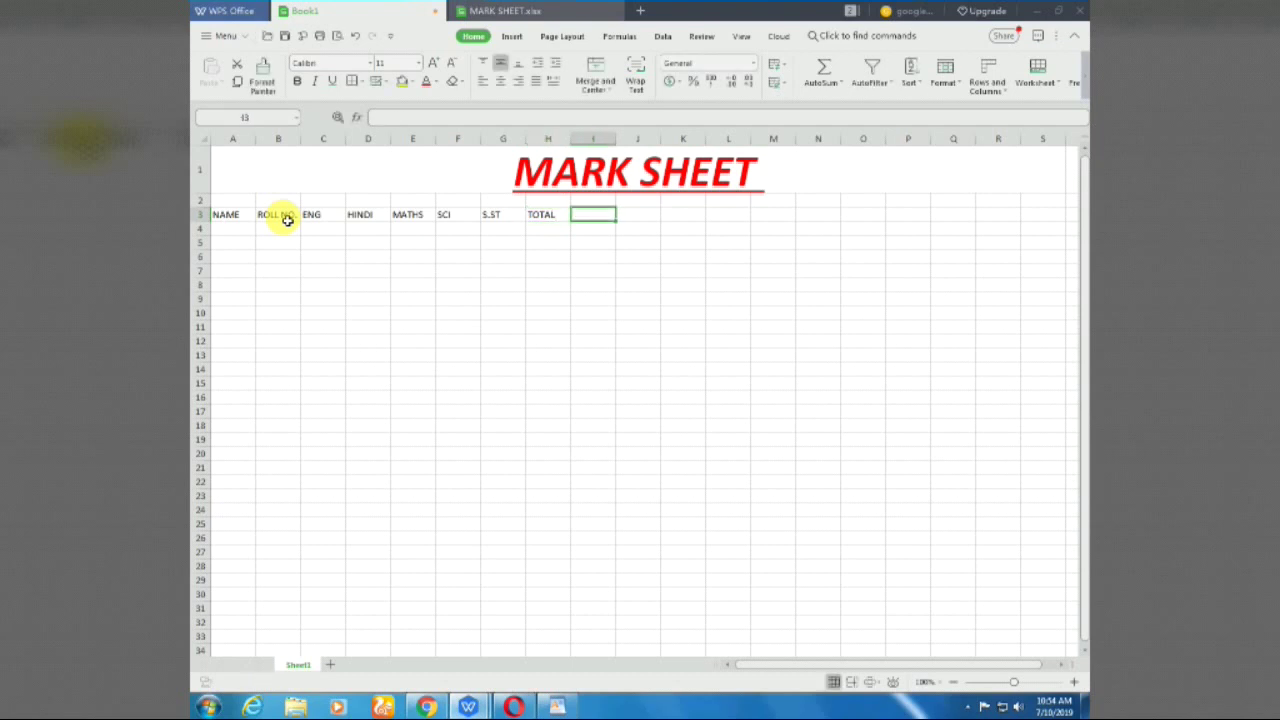
{"action": "type", "text": "PER"}
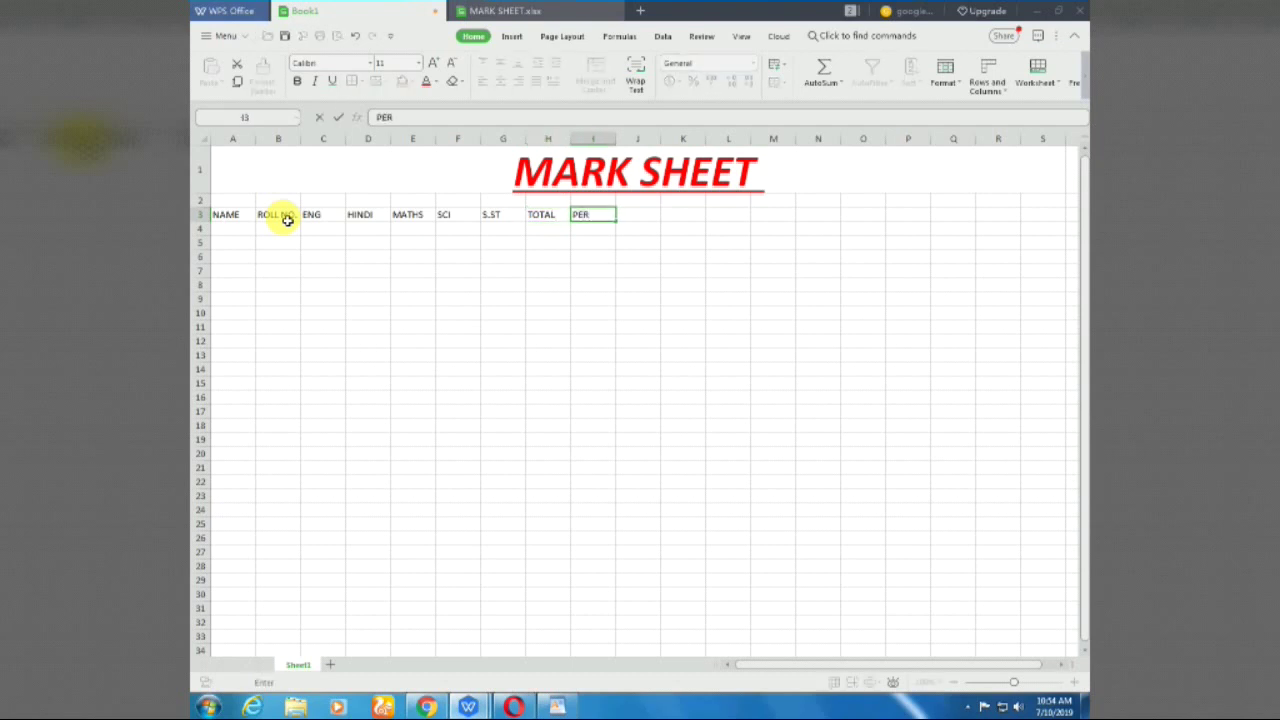
{"action": "key", "text": "Tab"}
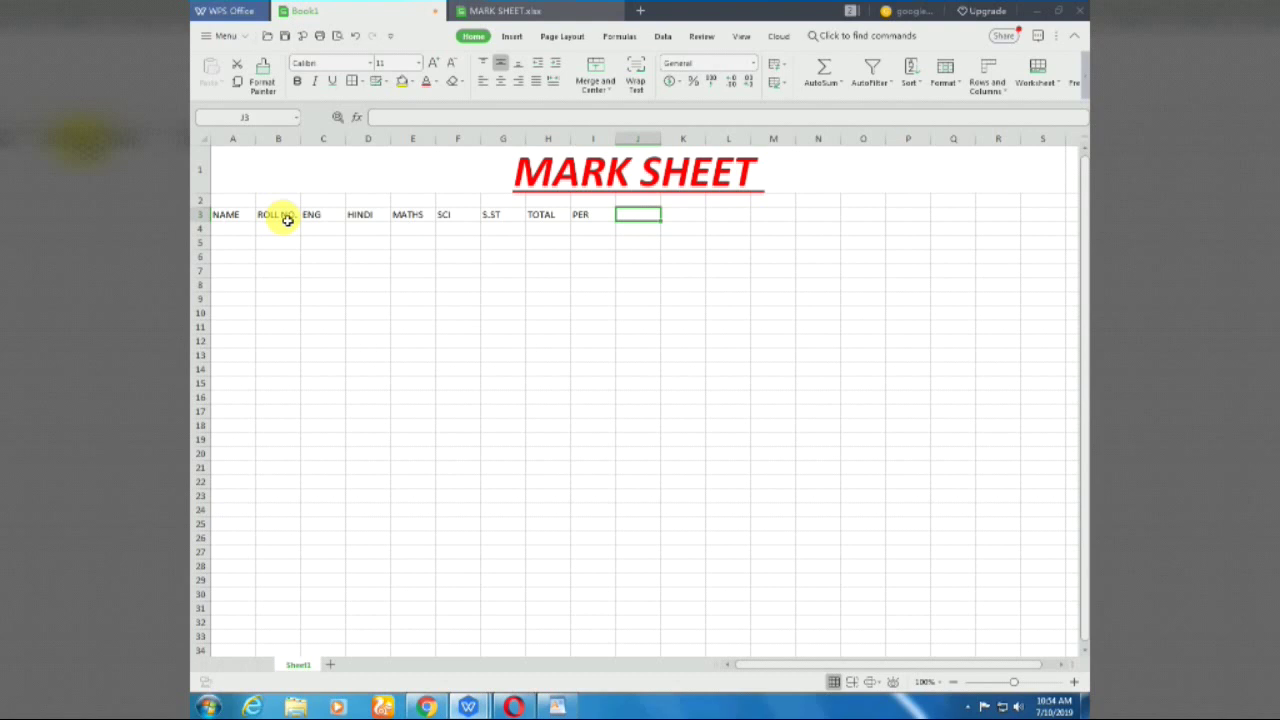
{"action": "type", "text": "GRADE"}
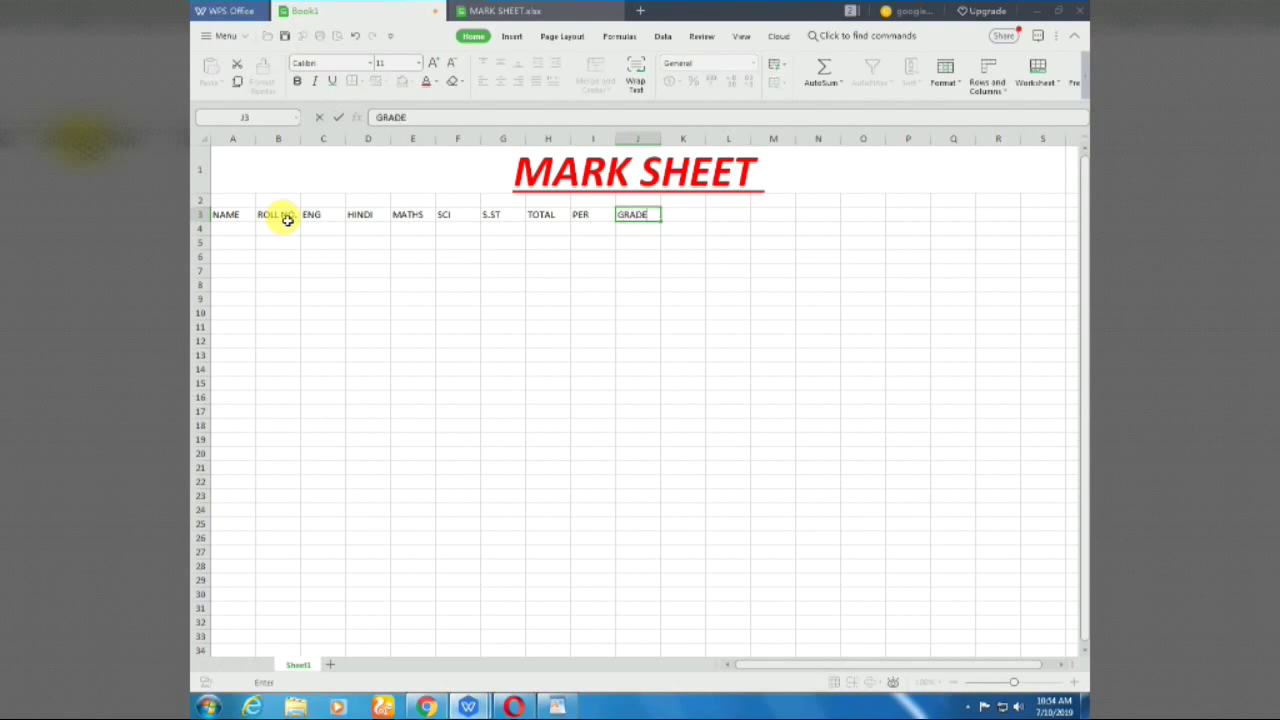
{"action": "key", "text": "Tab"}
{"action": "type", "text": "RESULT"}
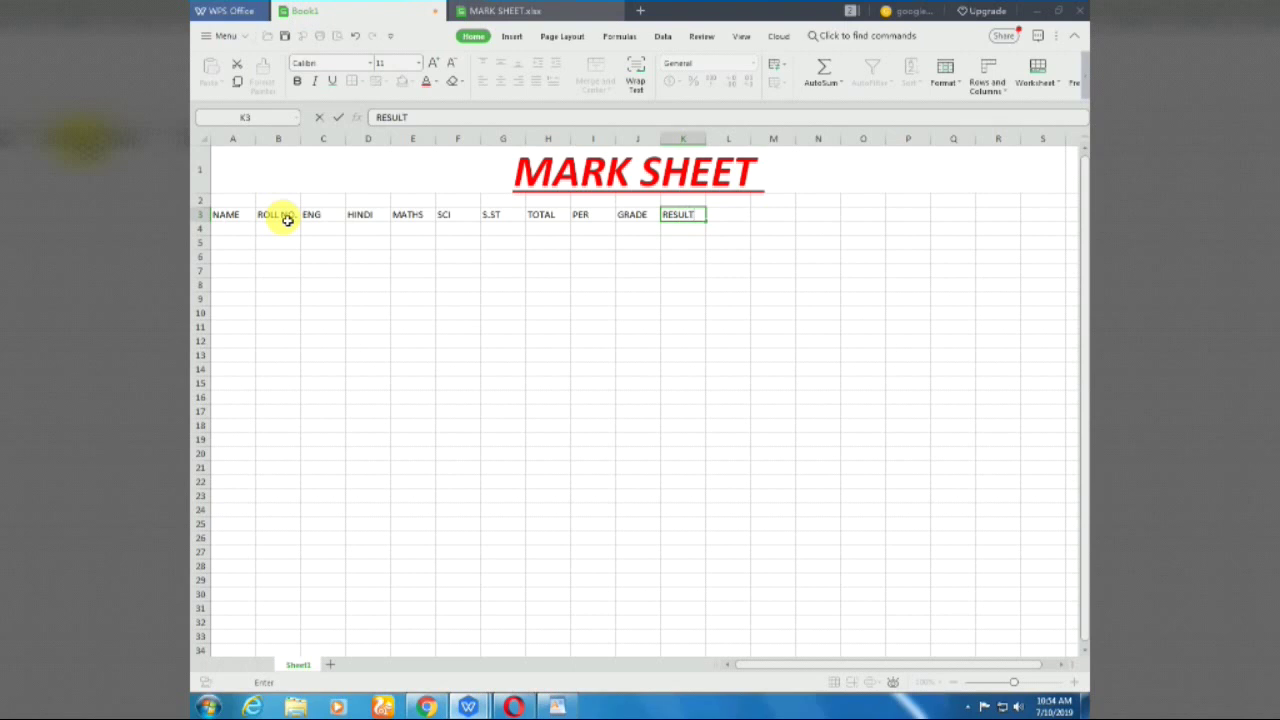
{"action": "key", "text": "Tab"}
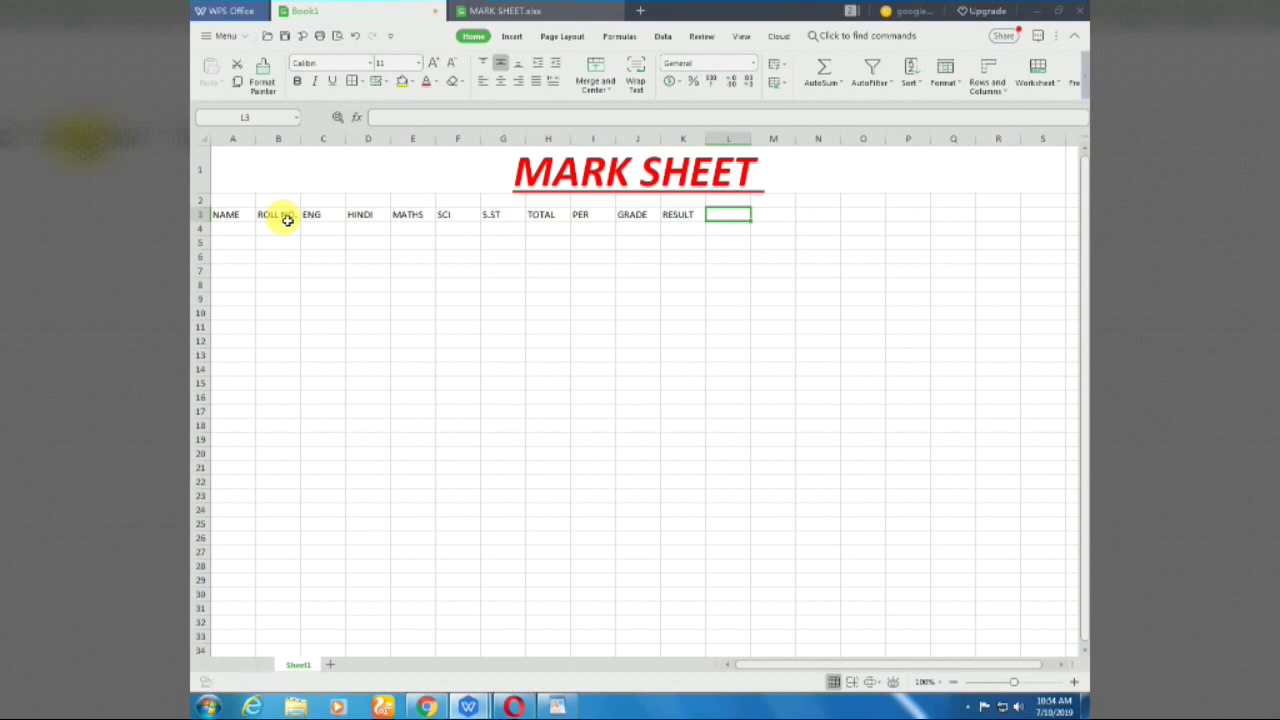
{"action": "type", "text": "MIN"}
{"action": "key", "text": "Tab"}
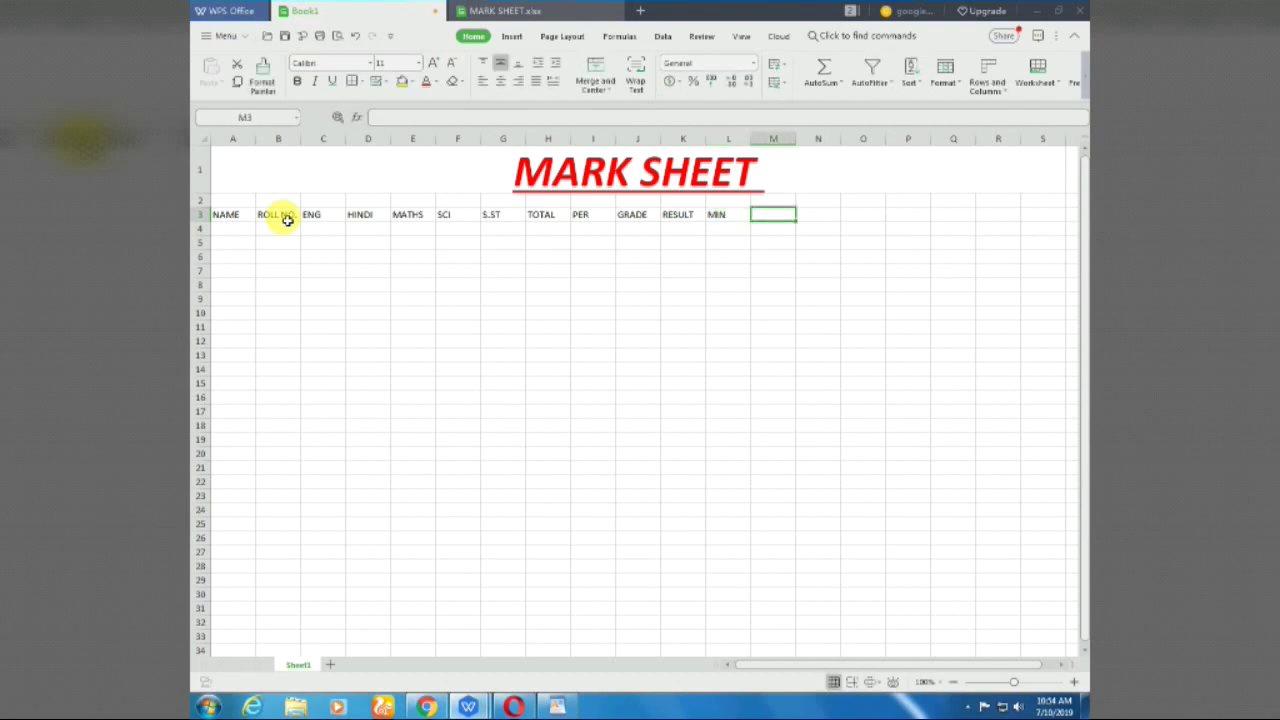
{"action": "type", "text": "MAX"}
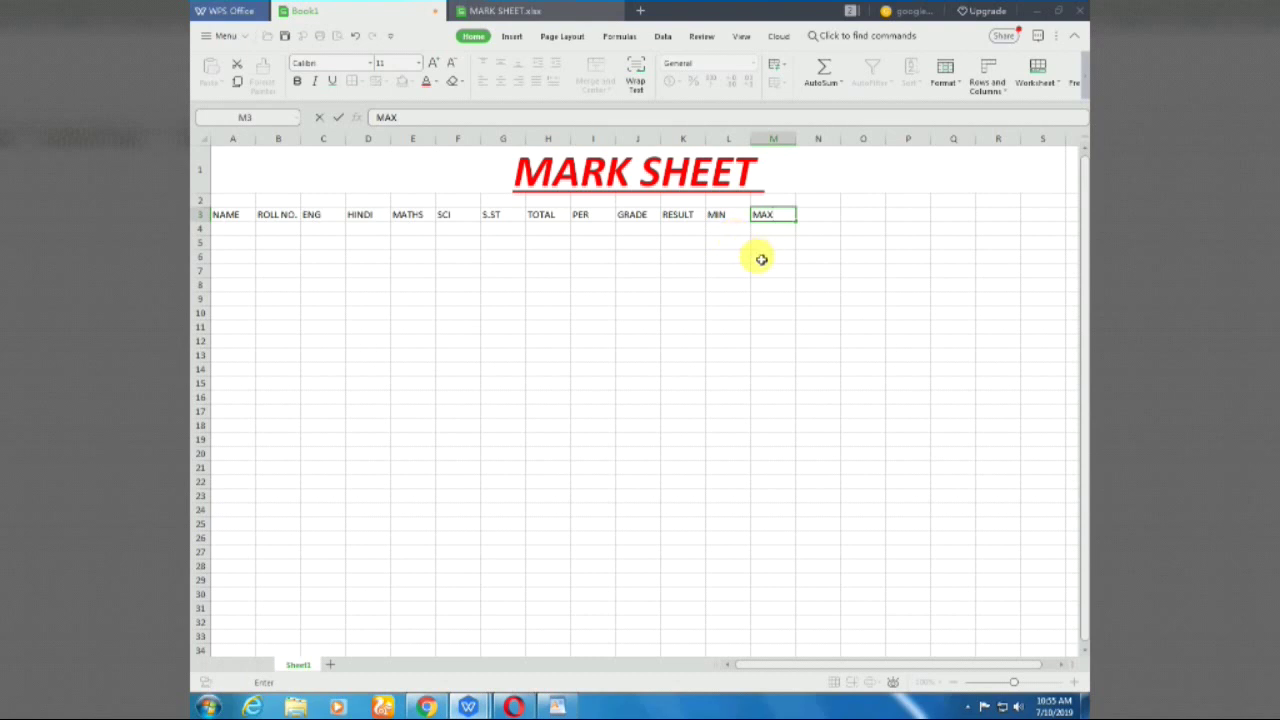
Enter the three student names down A4:A6
{"action": "left_click", "coordinate": [235, 233]}
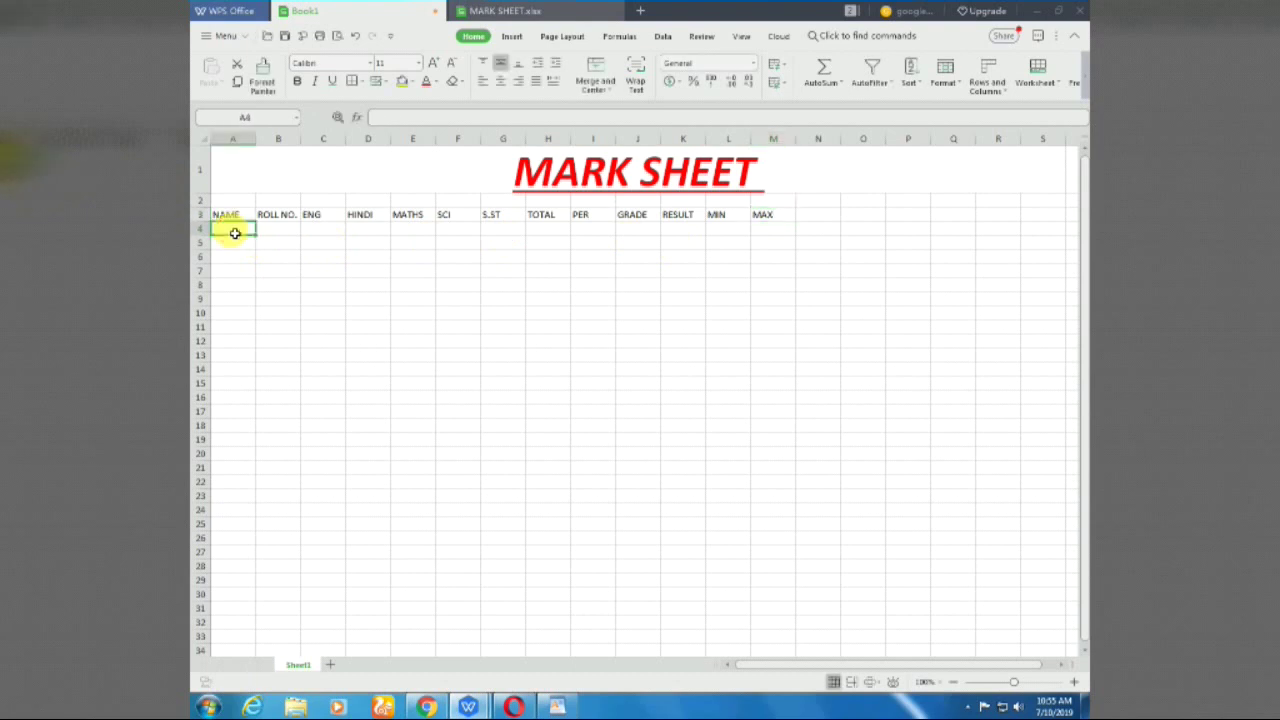
{"action": "type", "text": "MOHIT"}
{"action": "key", "text": "Return"}
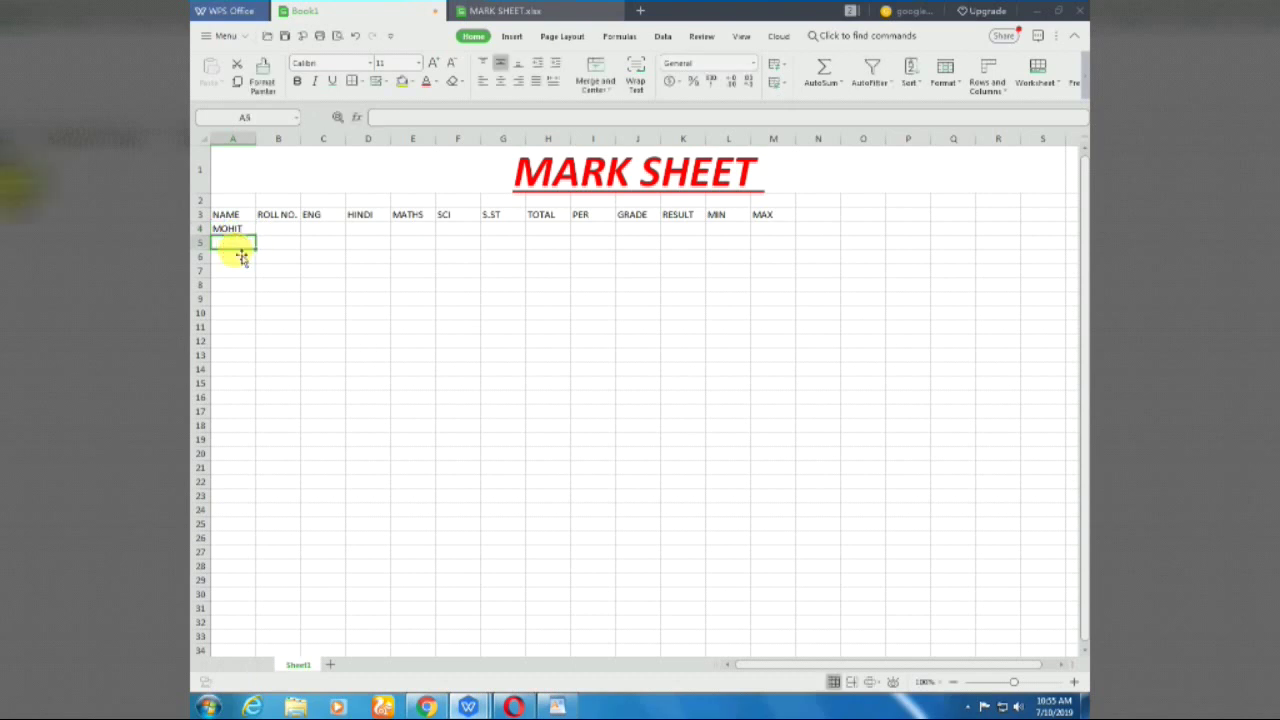
{"action": "type", "text": "ROHIT"}
{"action": "key", "text": "Return"}
{"action": "type", "text": "NAMAN"}
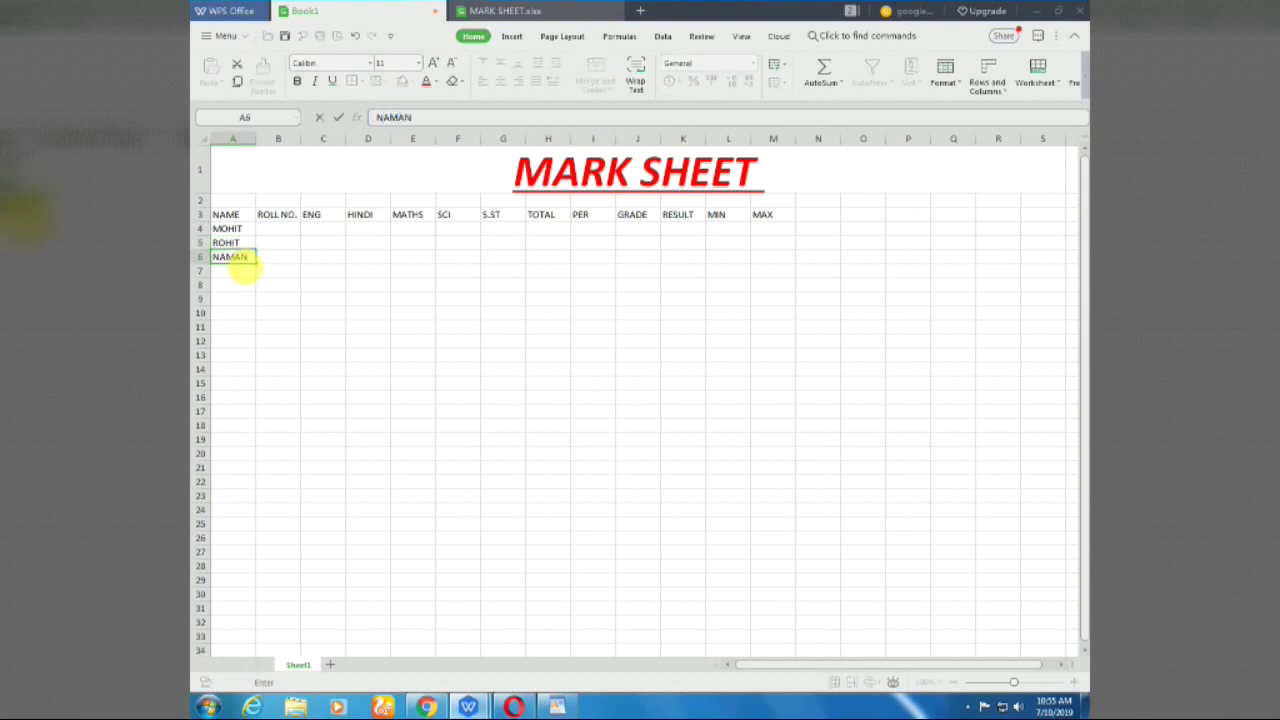
Enter each student's roll number down B4:B6
{"action": "left_click", "coordinate": [278, 230]}
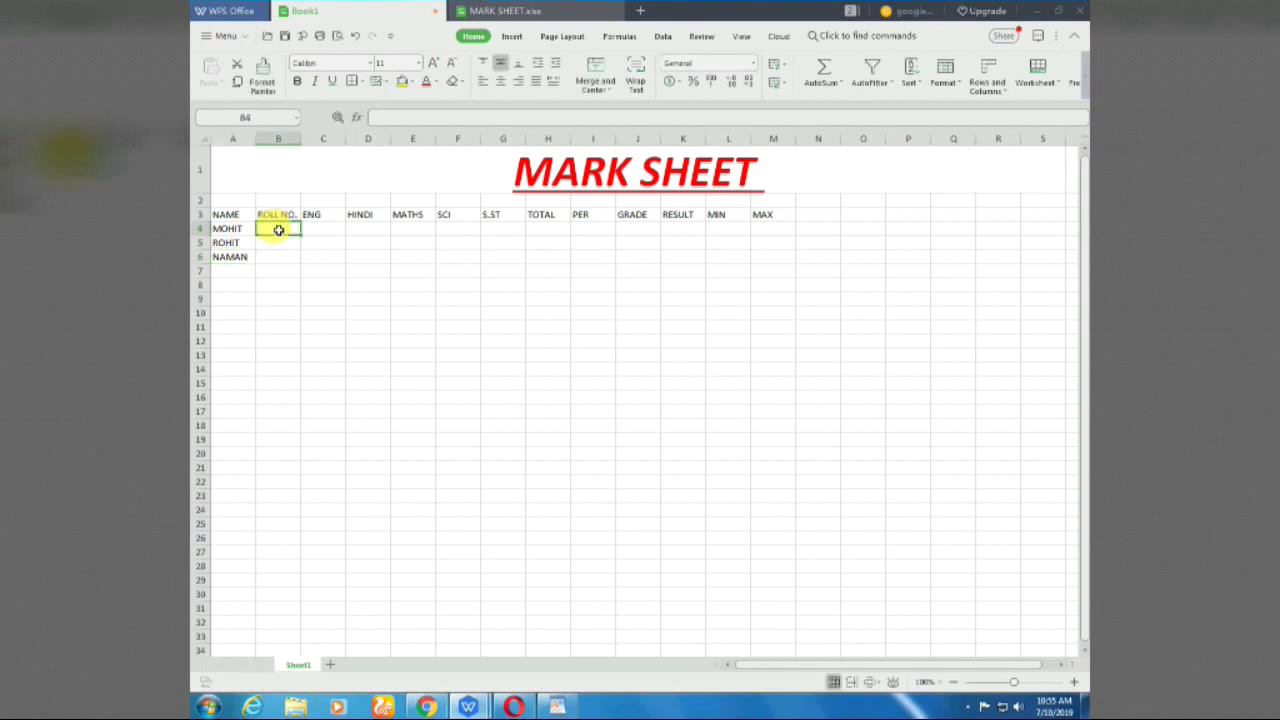
{"action": "type", "text": "22"}
{"action": "left_click", "coordinate": [288, 247]}
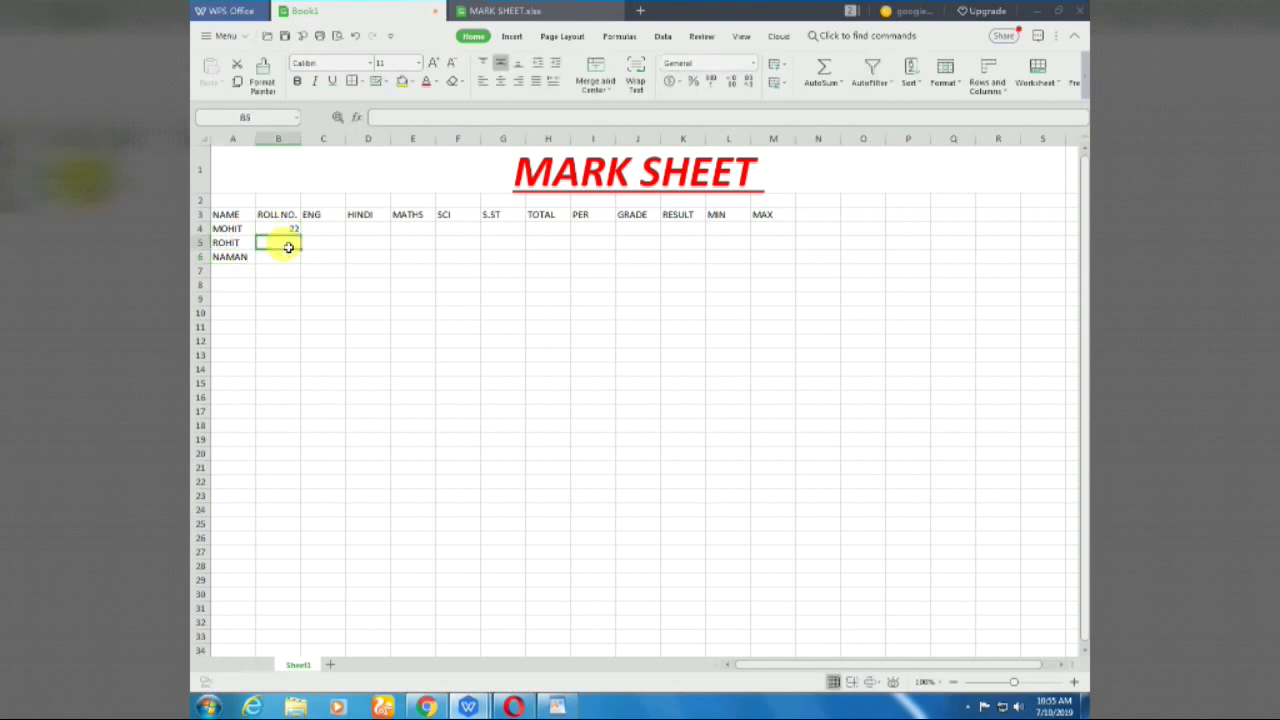
{"action": "type", "text": "33"}
{"action": "left_click", "coordinate": [293, 263]}
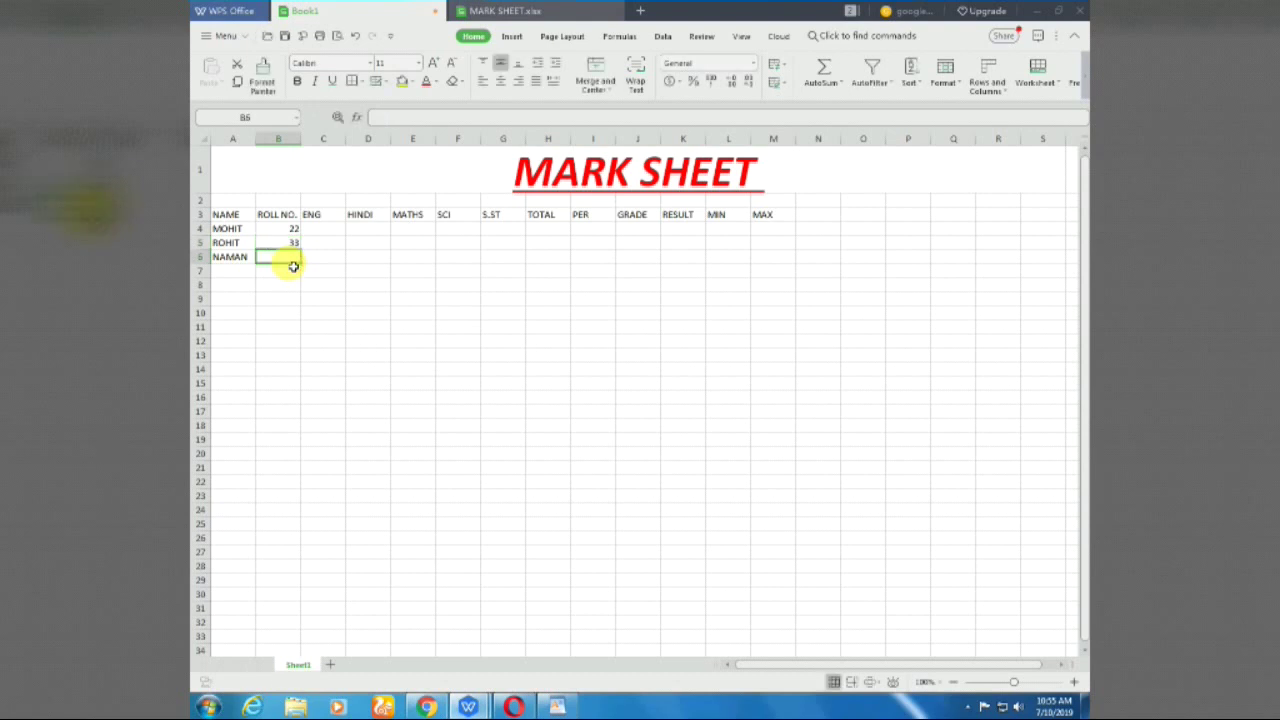
{"action": "type", "text": "55"}
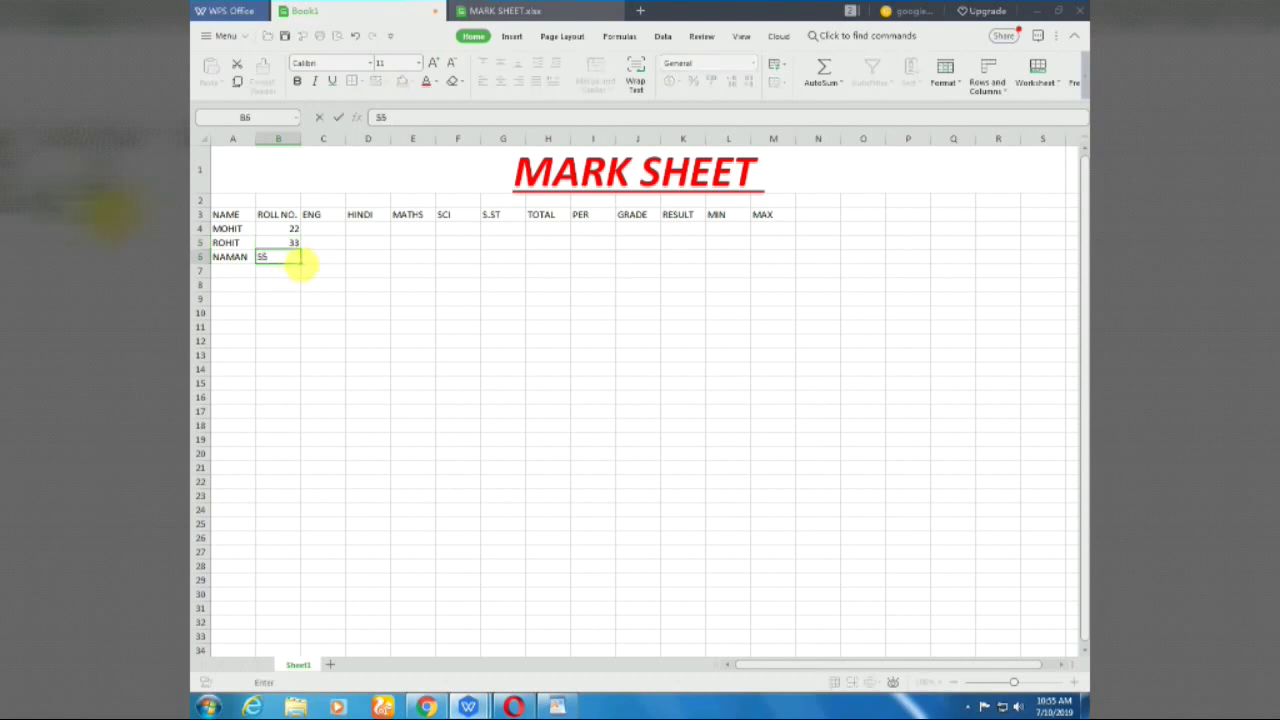
{"action": "left_click", "coordinate": [323, 233]}
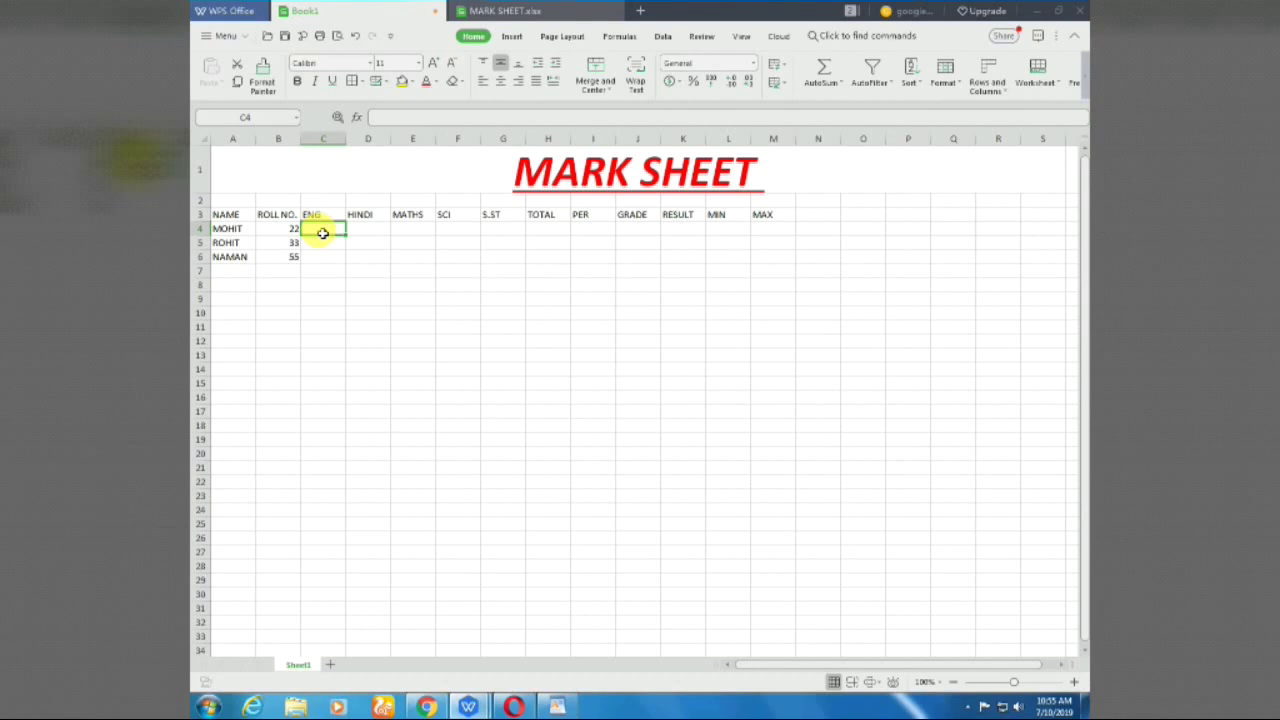
Enter the first student's marks 50, 60, 70, 40, 30 in C4:G4
{"action": "type", "text": "50"}
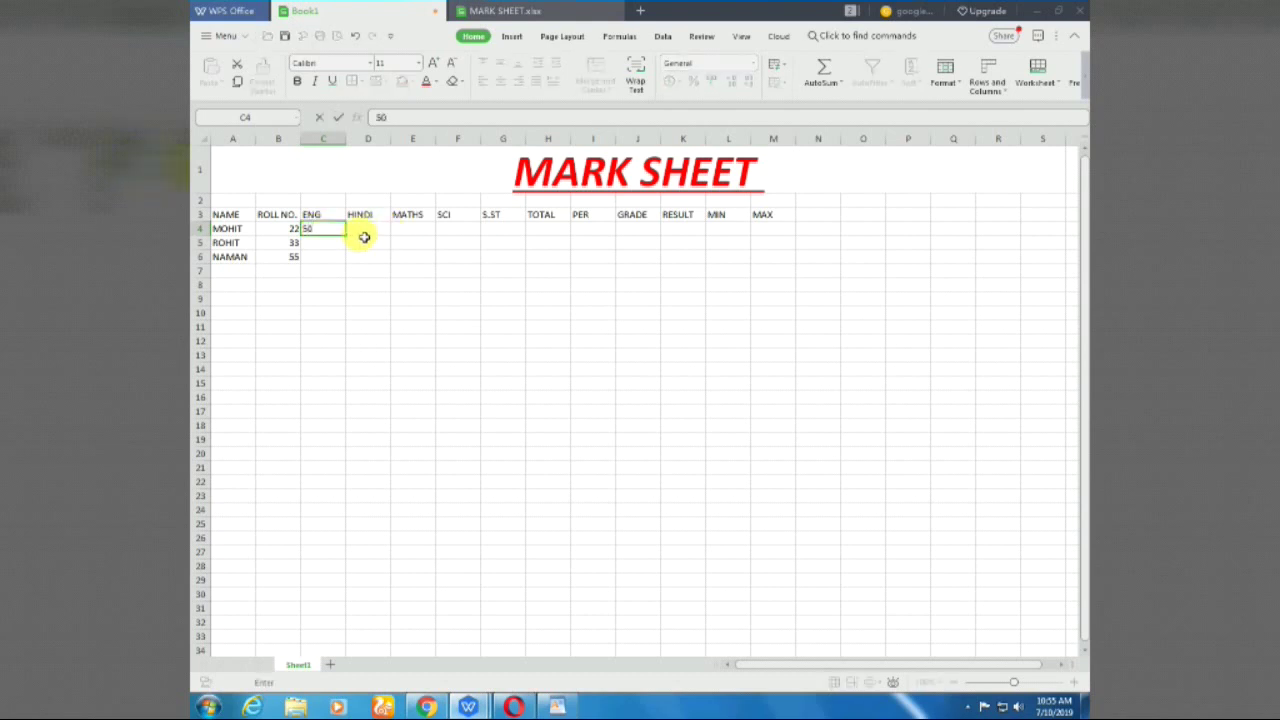
{"action": "key", "text": "Tab"}
{"action": "type", "text": "60"}
{"action": "key", "text": "Tab"}
{"action": "type", "text": "70"}
{"action": "key", "text": "Tab"}
{"action": "type", "text": "40"}
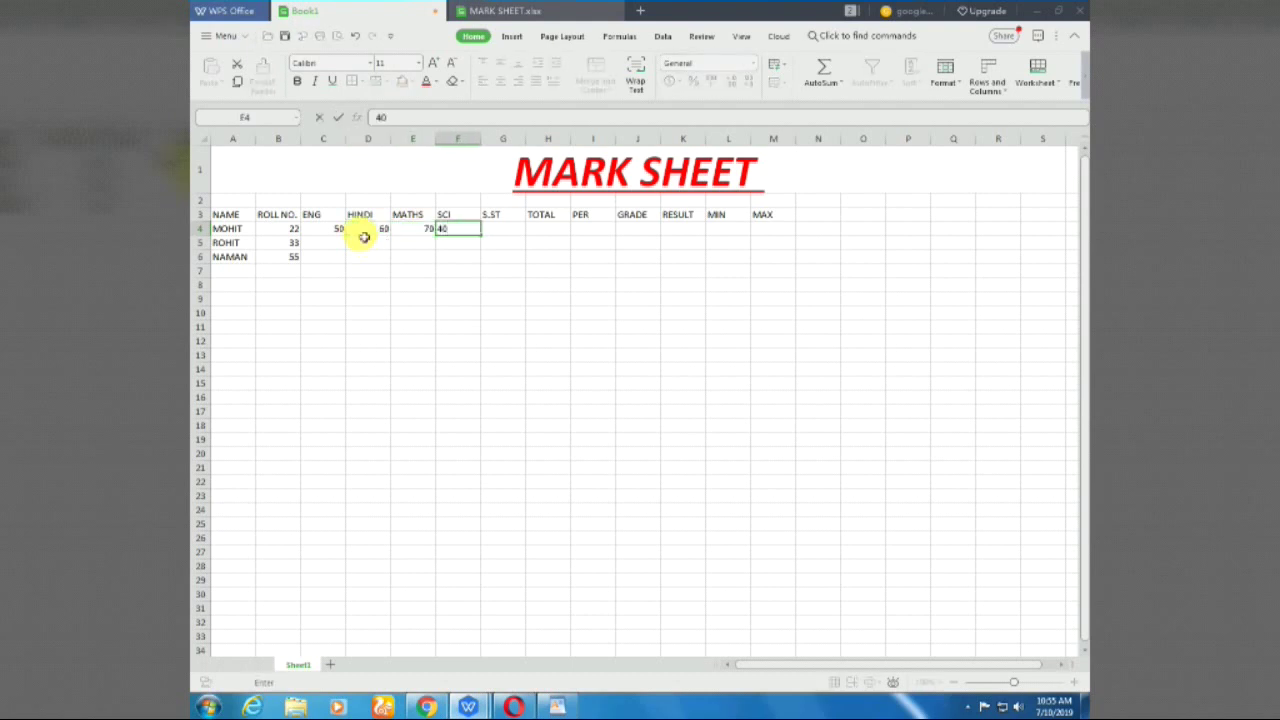
{"action": "key", "text": "Tab"}
{"action": "type", "text": "30"}
{"action": "key", "text": "Return"}
Enter the second student's marks 30, 30, 50, 80, 40 in C5:G5
{"action": "key", "text": "Left"}
{"action": "key", "text": "Left"}
{"action": "key", "text": "Left"}
{"action": "key", "text": "Left"}
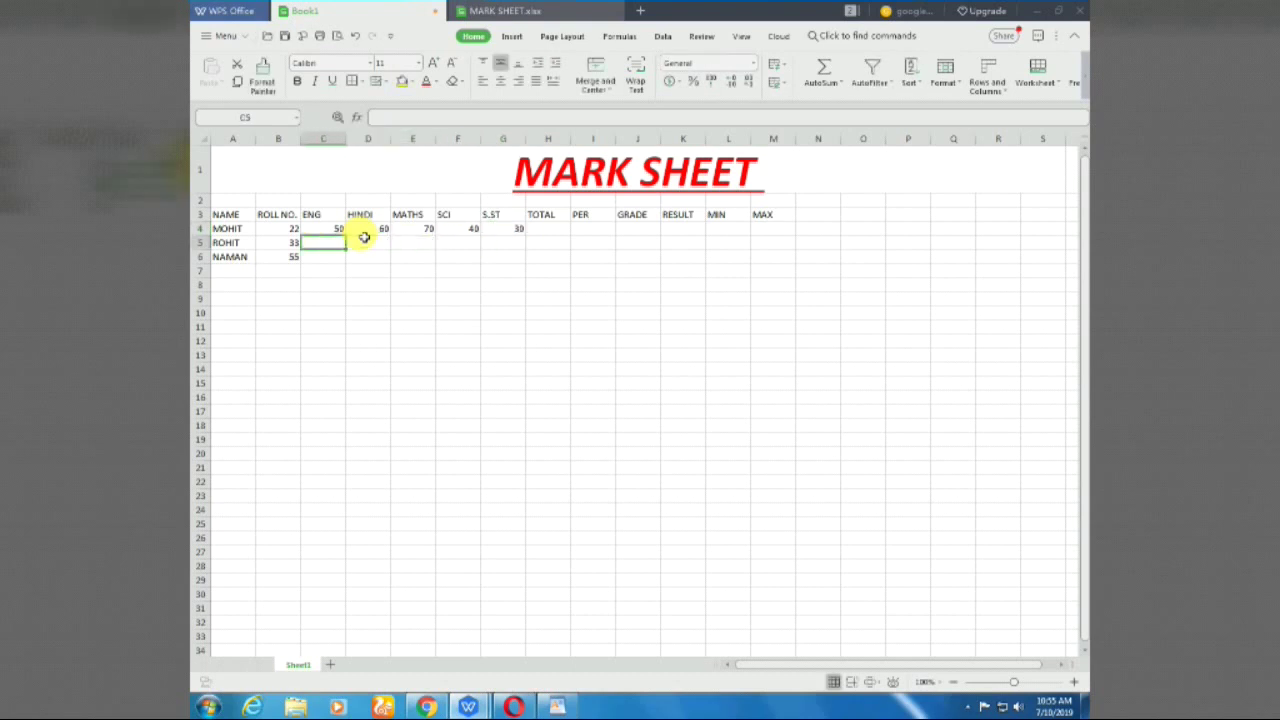
{"action": "type", "text": "30"}
{"action": "key", "text": "Tab"}
{"action": "type", "text": "30"}
{"action": "key", "text": "Tab"}
{"action": "type", "text": "50"}
{"action": "key", "text": "Tab"}
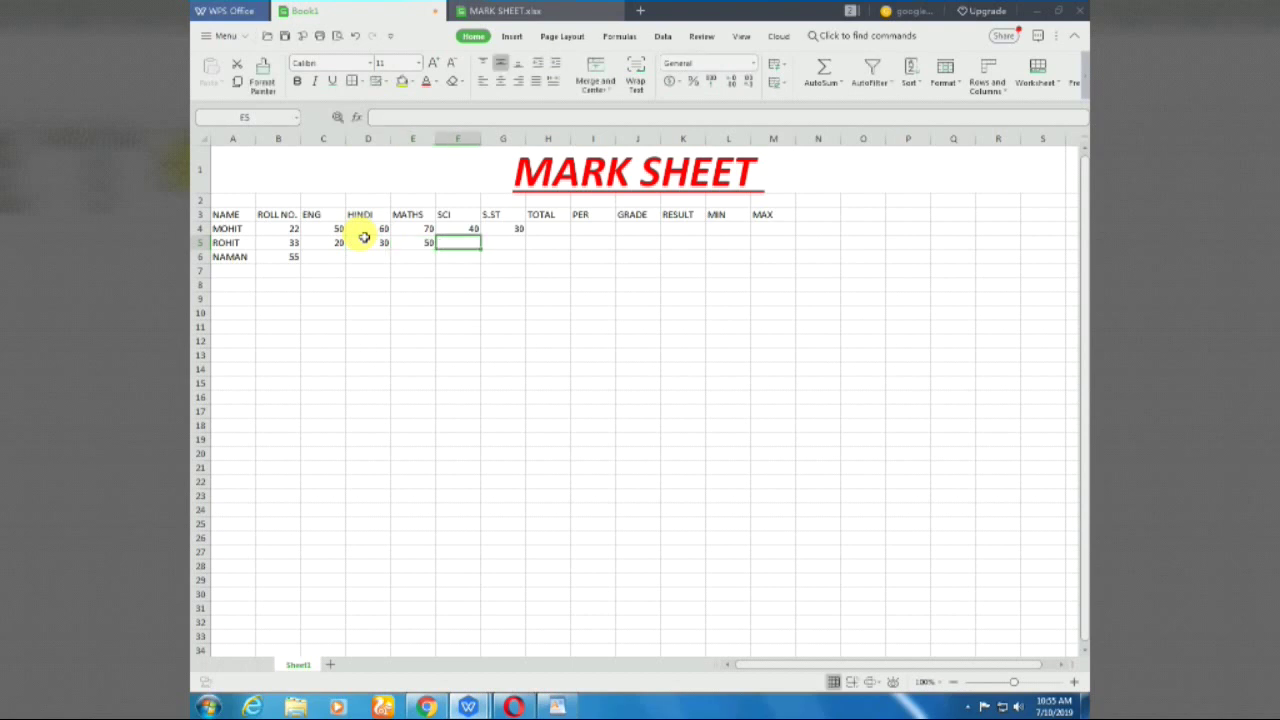
{"action": "type", "text": "80"}
{"action": "key", "text": "Tab"}
{"action": "type", "text": "40"}
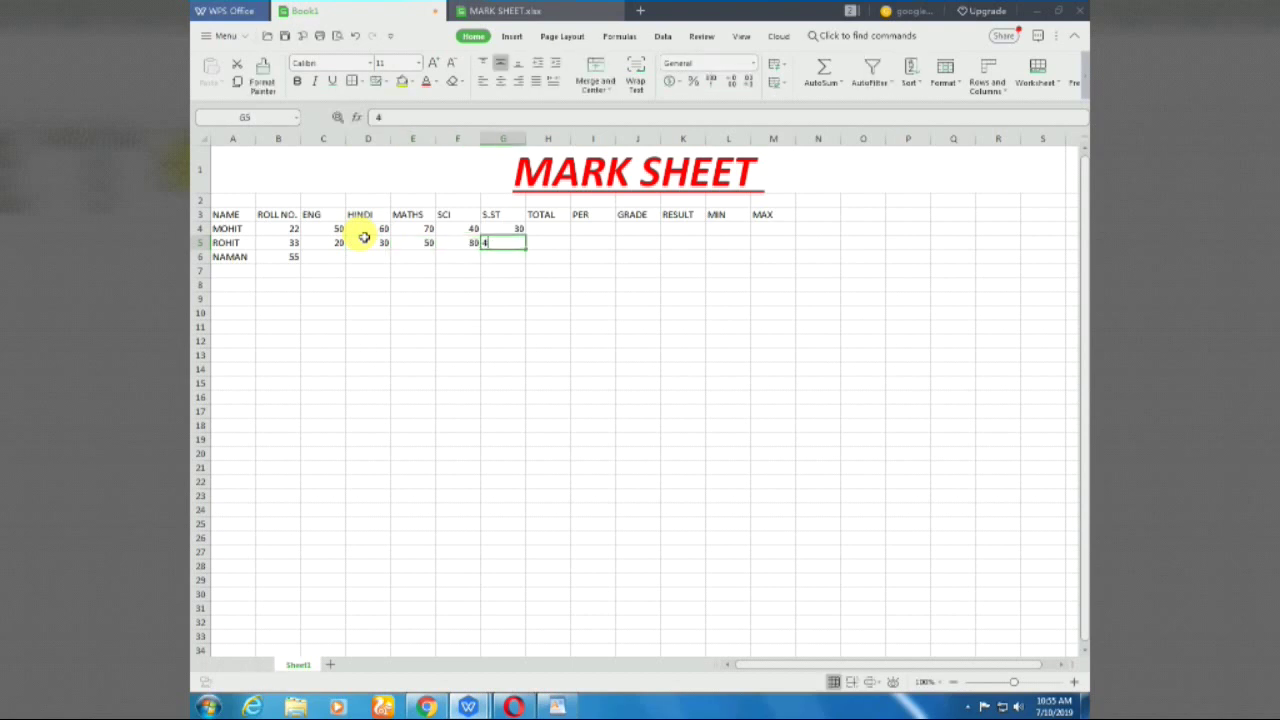
{"action": "key", "text": "Return"}
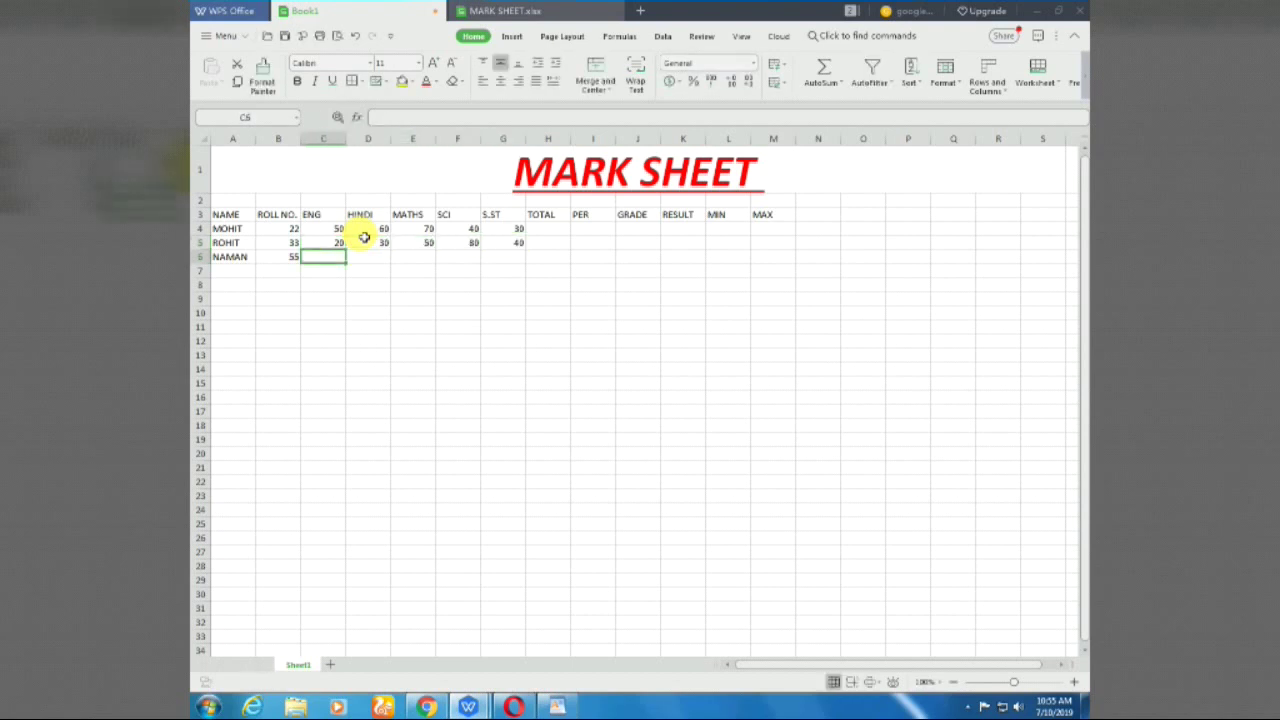
Enter the third student's marks 10, 45, 26, 85, 45 in C6:G6
{"action": "type", "text": "10"}
{"action": "key", "text": "Tab"}
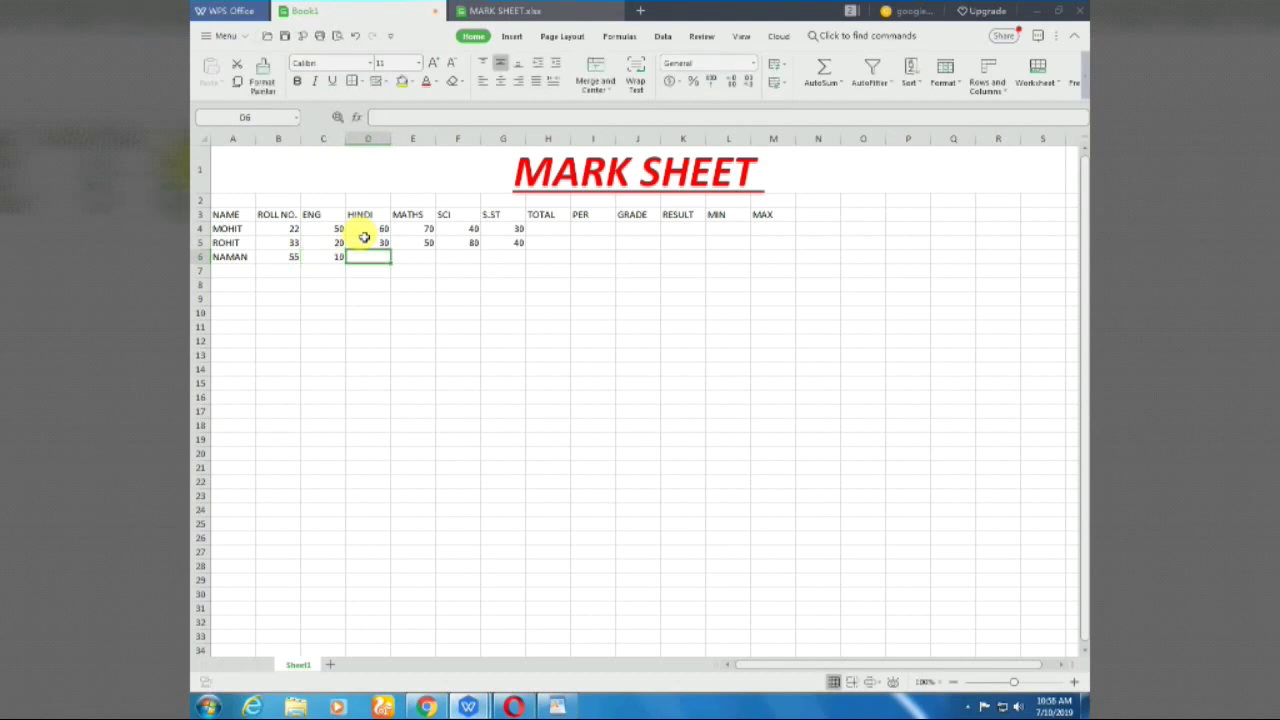
{"action": "type", "text": "45"}
{"action": "key", "text": "Tab"}
{"action": "type", "text": "26"}
{"action": "key", "text": "Tab"}
{"action": "type", "text": "85"}
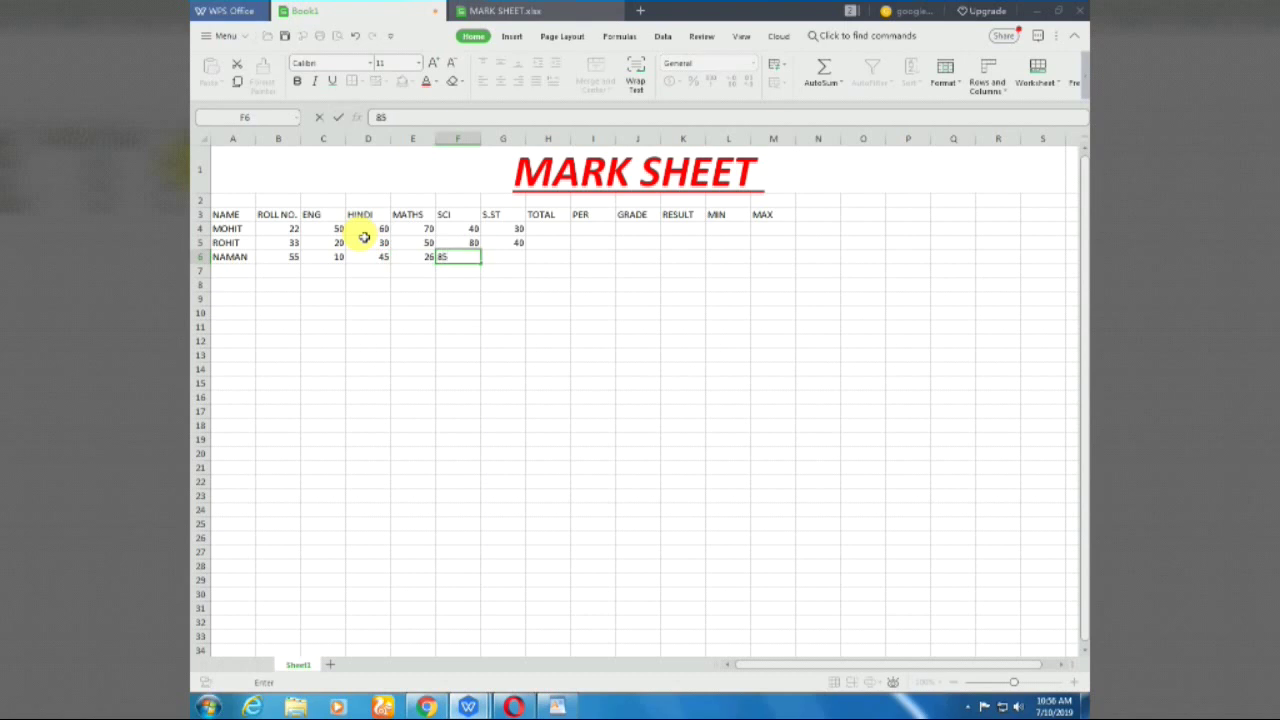
{"action": "key", "text": "Tab"}
{"action": "type", "text": "45"}
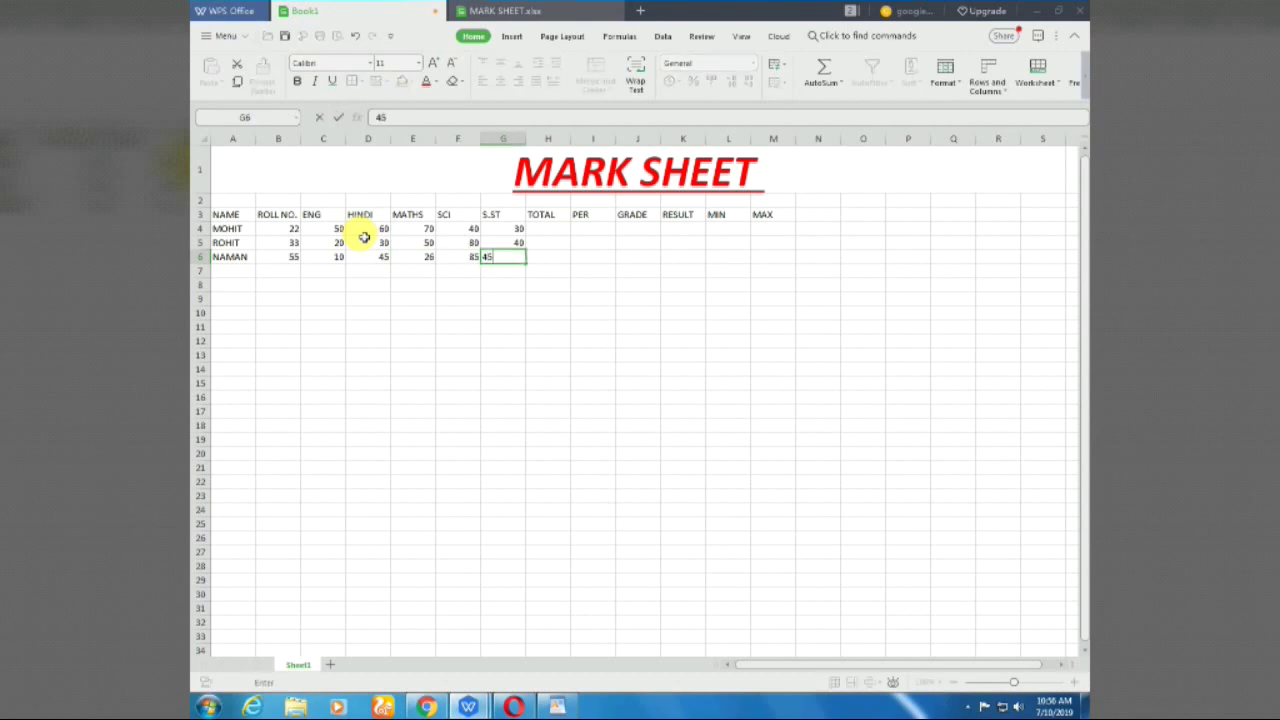
{"action": "key", "text": "Tab"}
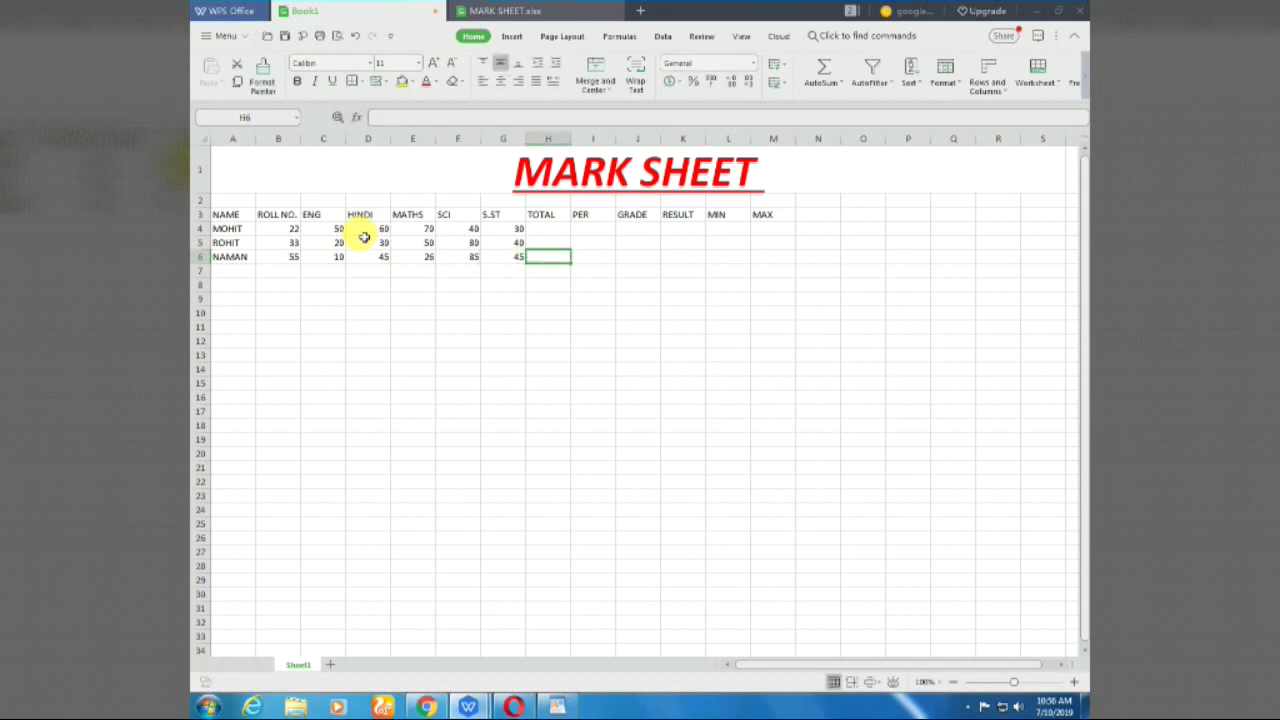
Enter =SUM(B4:G4) in H4 so the first student's total shows 272
{"action": "key", "text": "Up"}
{"action": "key", "text": "Up"}
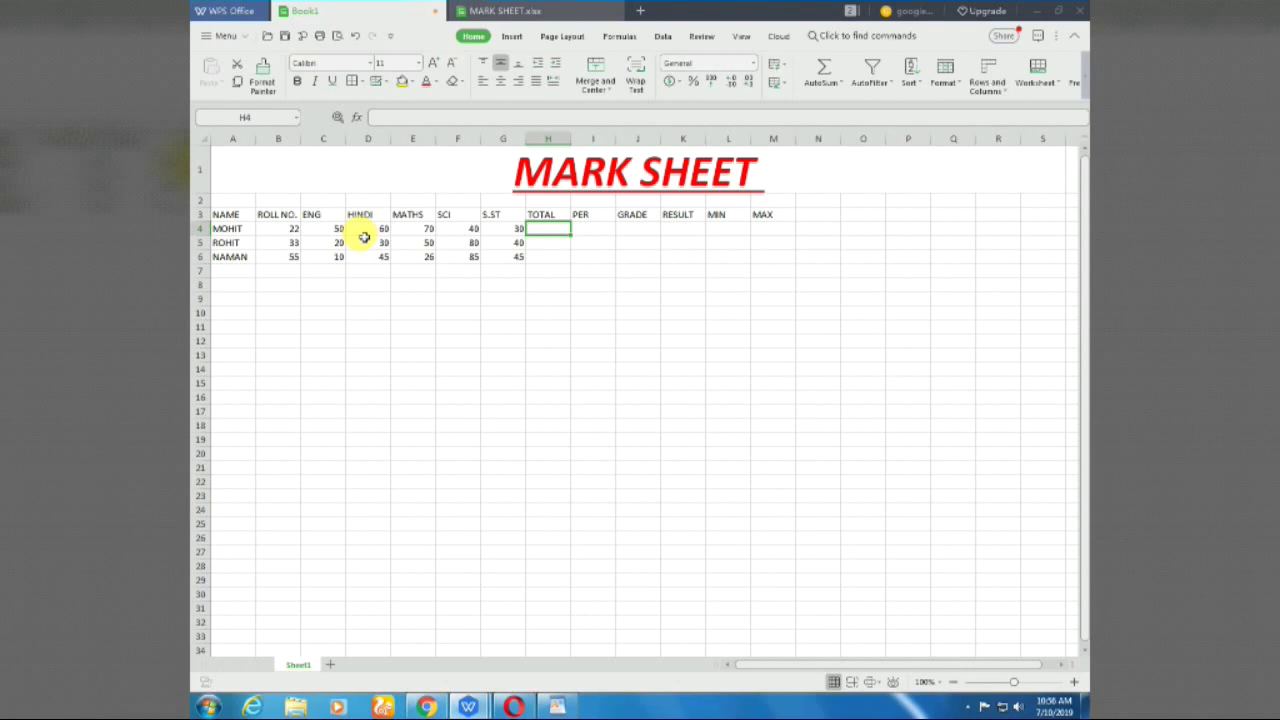
{"action": "type", "text": "="}
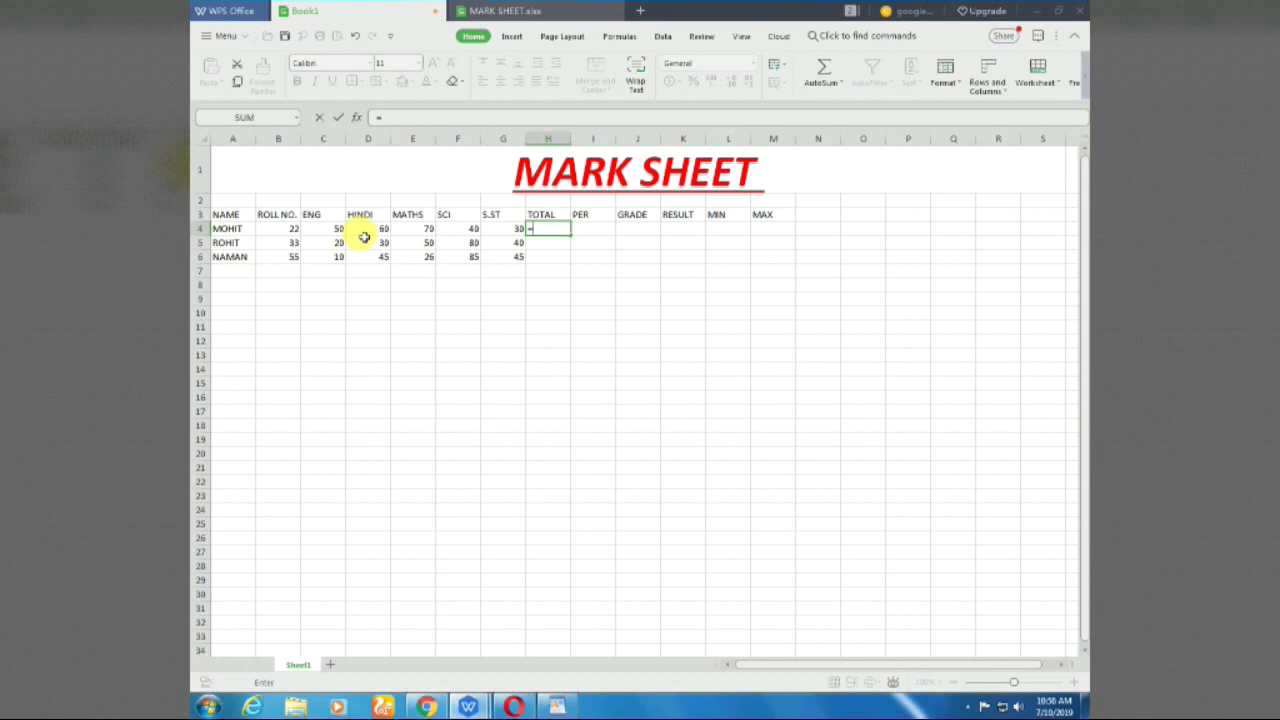
{"action": "type", "text": "SUM"}
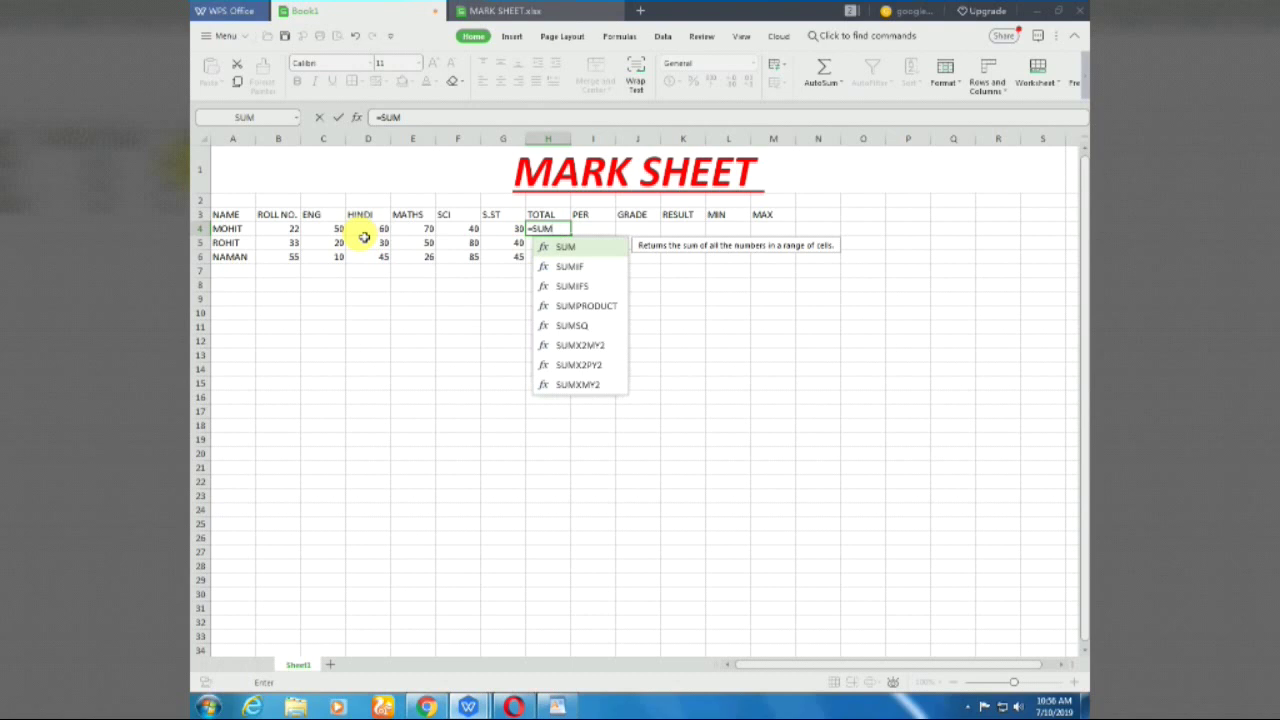
{"action": "type", "text": "("}
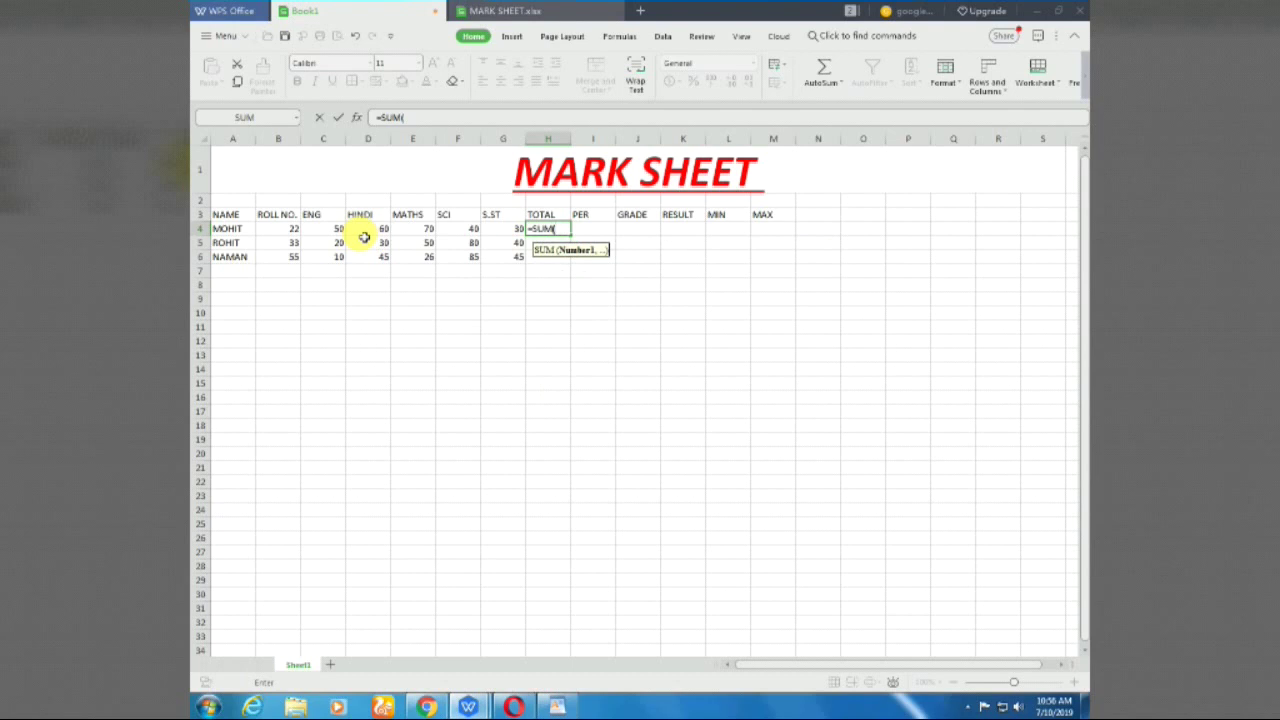
{"action": "key", "text": "Left"}
{"action": "key", "text": "Left"}
{"action": "key", "text": "Left"}
{"action": "key", "text": "Left"}
{"action": "key", "text": "Left"}
{"action": "key", "text": "Left"}
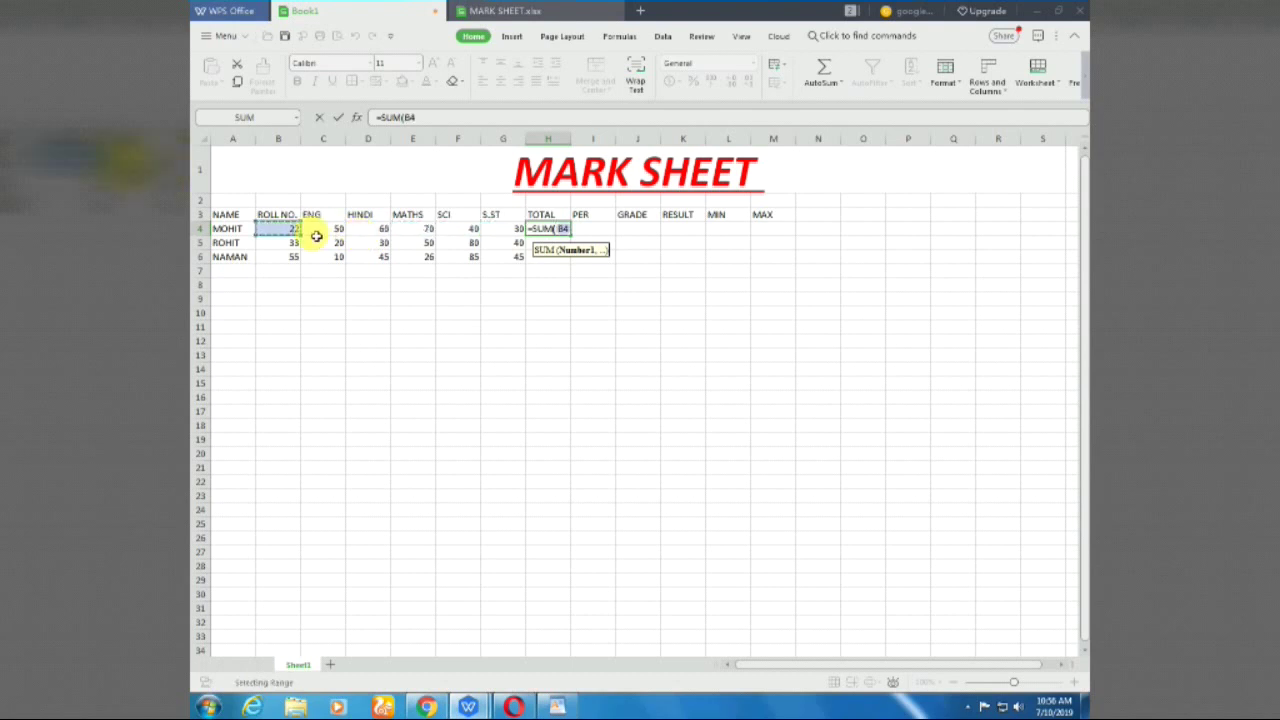
{"action": "left_click_drag", "start_coordinate": [292, 229], "coordinate": [500, 240]}
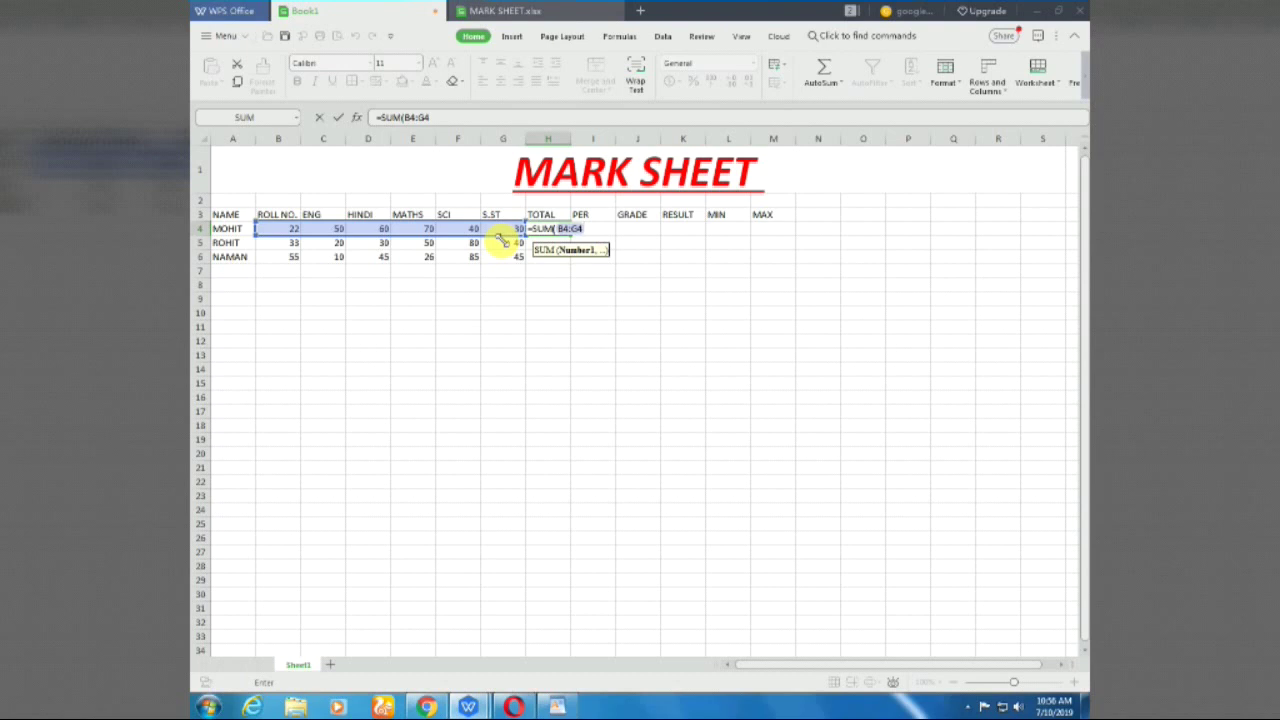
{"action": "type", "text": ")"}
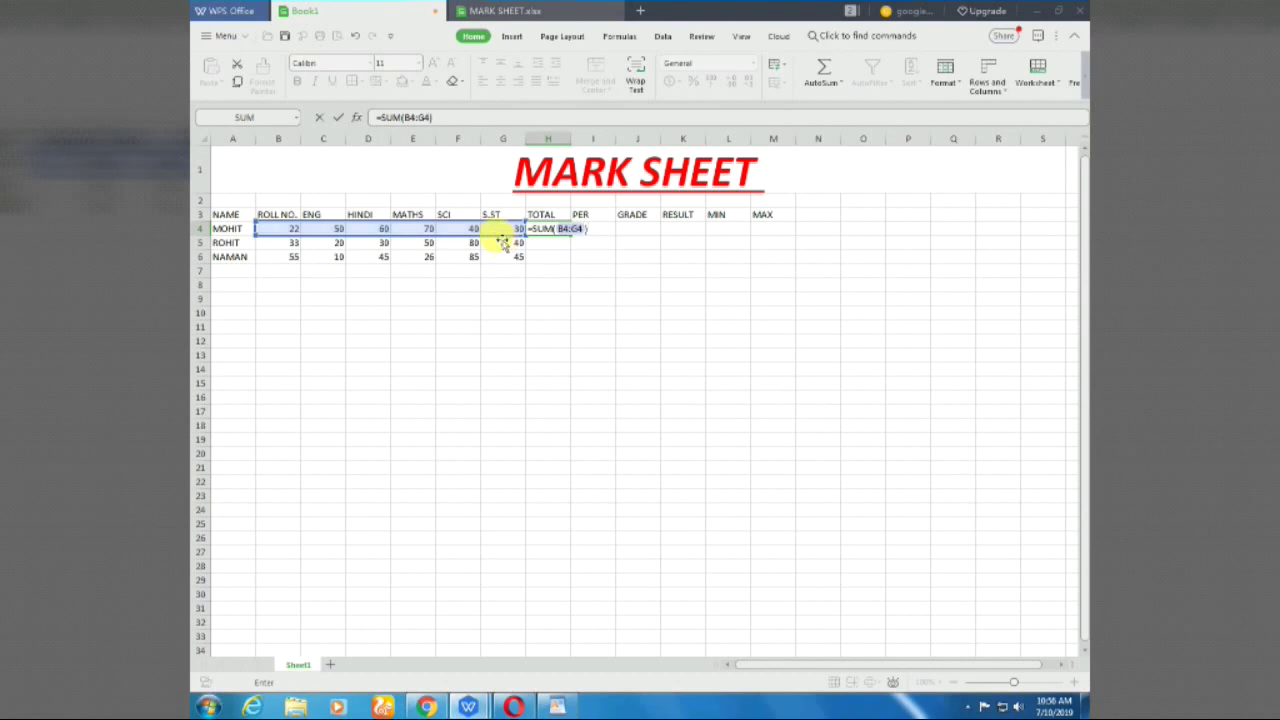
{"action": "key", "text": "Return"}
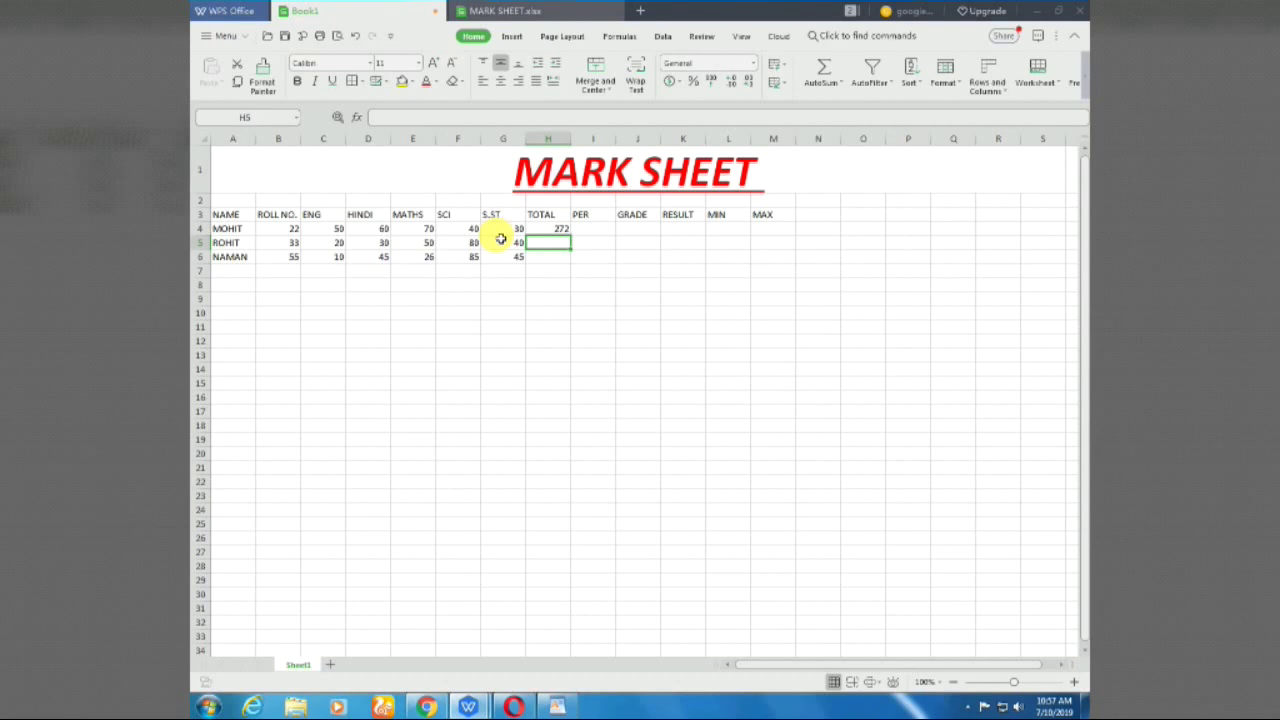
Enter =SUM(B5:G5) in H5 for the second student's total of 253
{"action": "type", "text": "="}
{"action": "type", "text": "SUM"}
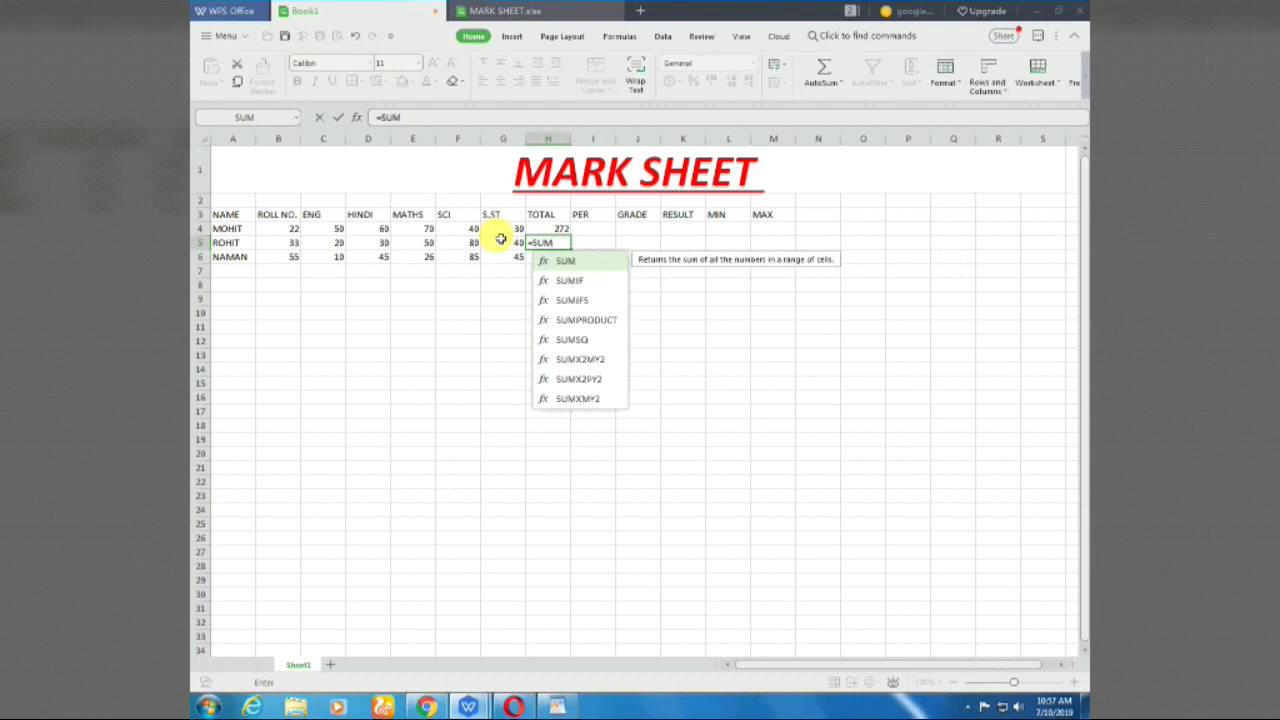
{"action": "type", "text": "("}
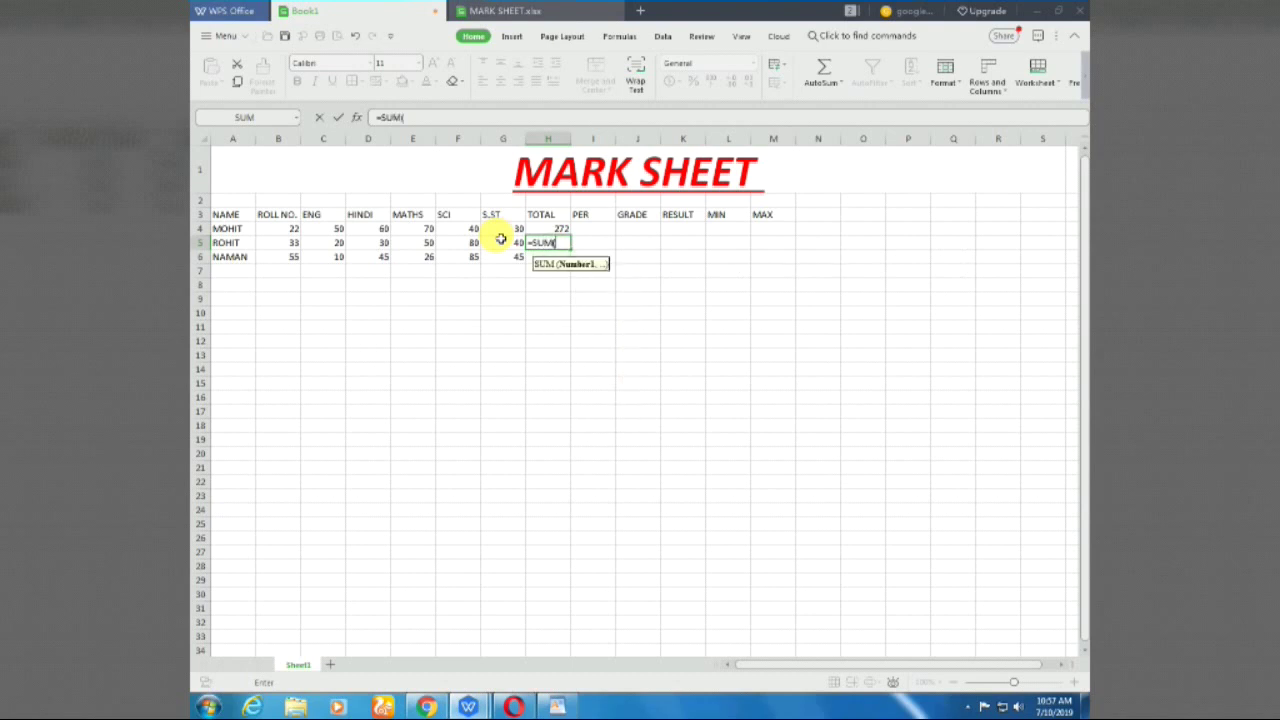
{"action": "key", "text": "Left"}
{"action": "key", "text": "Left"}
{"action": "key", "text": "Left"}
{"action": "key", "text": "Left"}
{"action": "key", "text": "Left"}
{"action": "key", "text": "Left"}
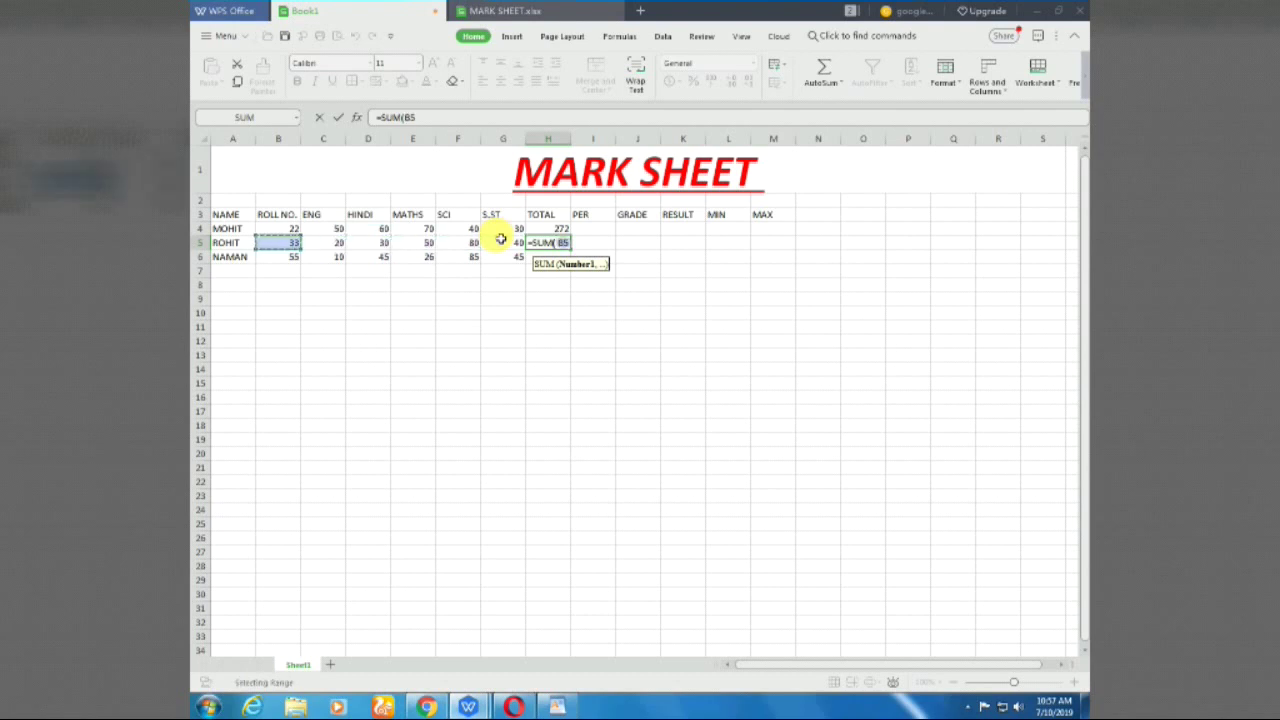
{"action": "key", "text": "shift+Right"}
{"action": "key", "text": "shift+Right"}
{"action": "key", "text": "shift+Right"}
{"action": "key", "text": "shift+Right"}
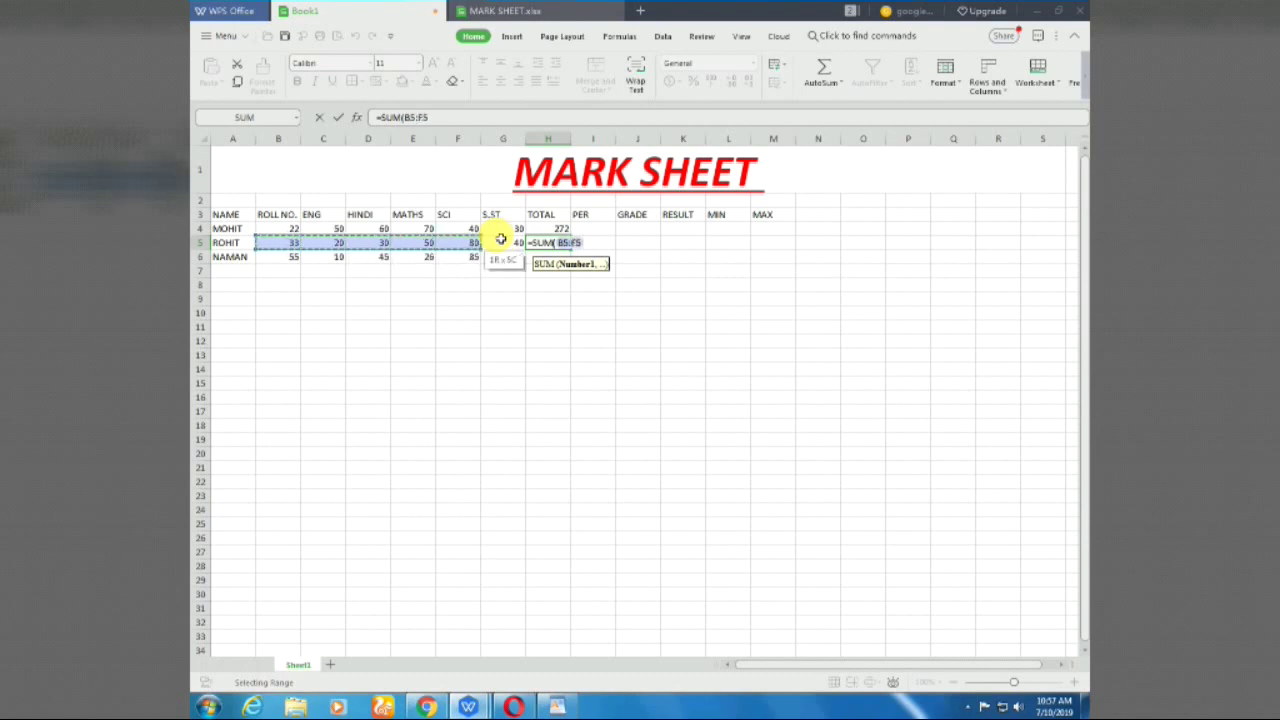
{"action": "key", "text": "shift+Right"}
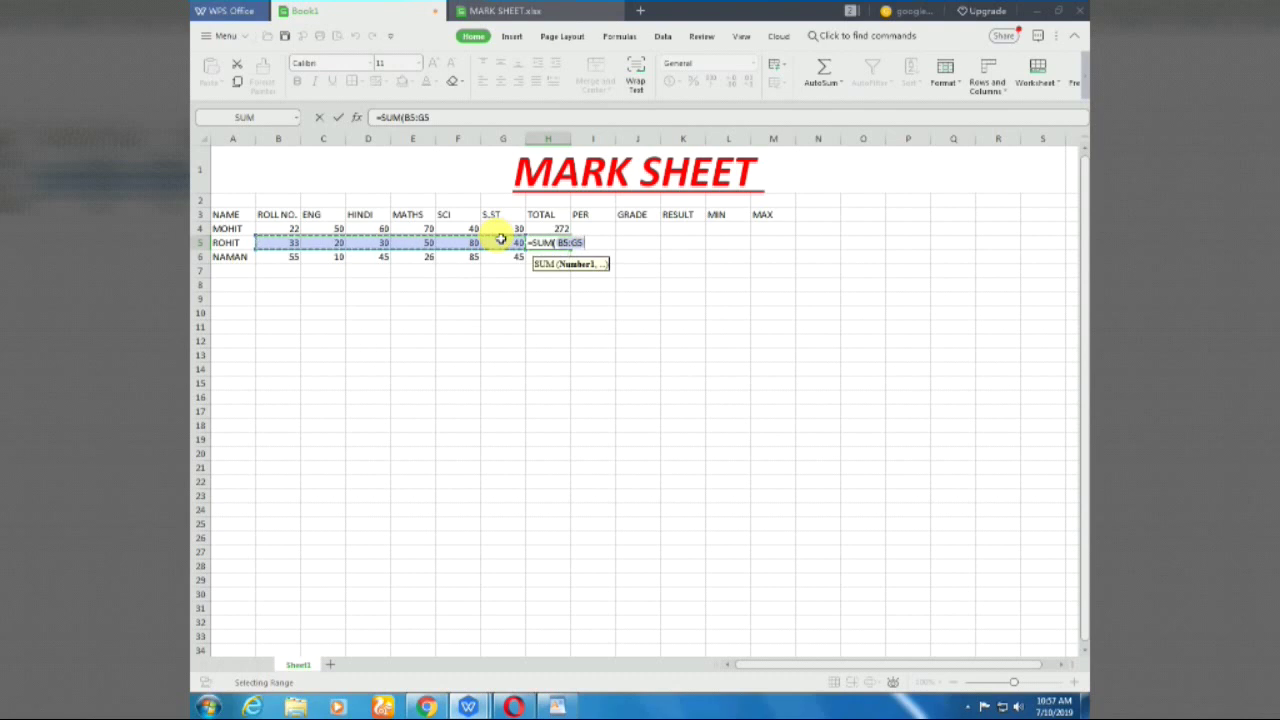
{"action": "type", "text": ")"}
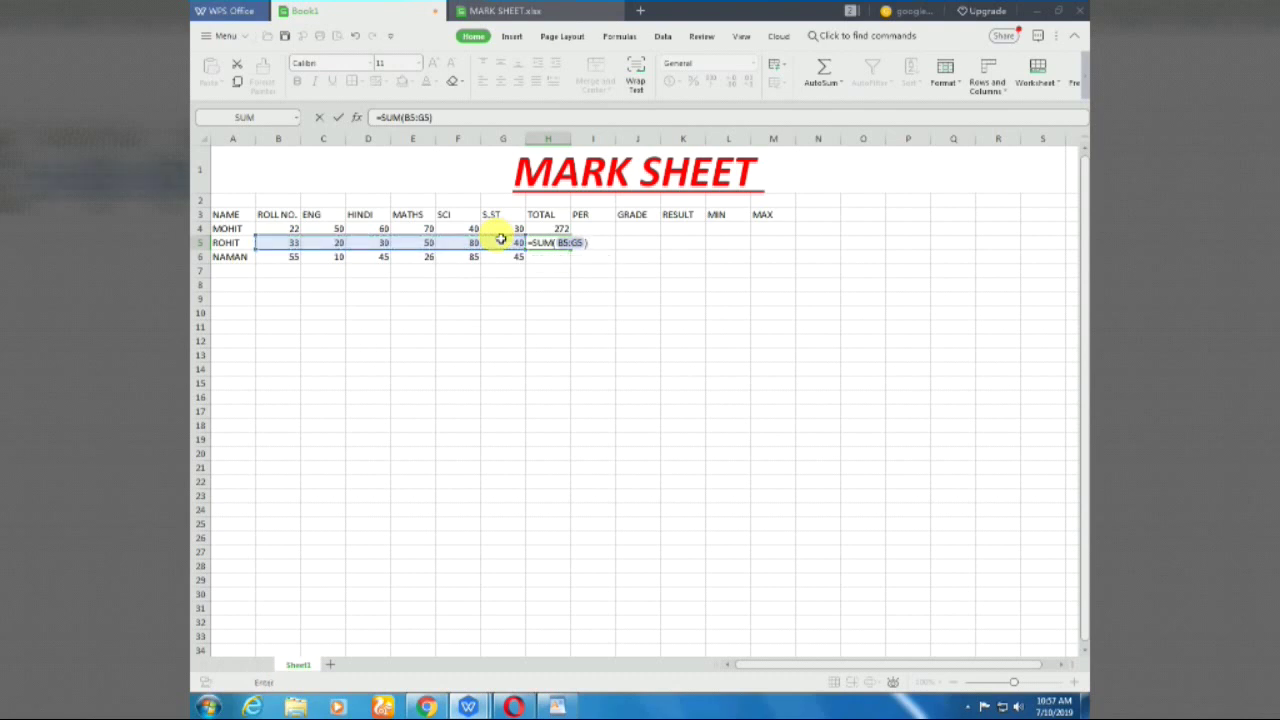
{"action": "key", "text": "Return"}
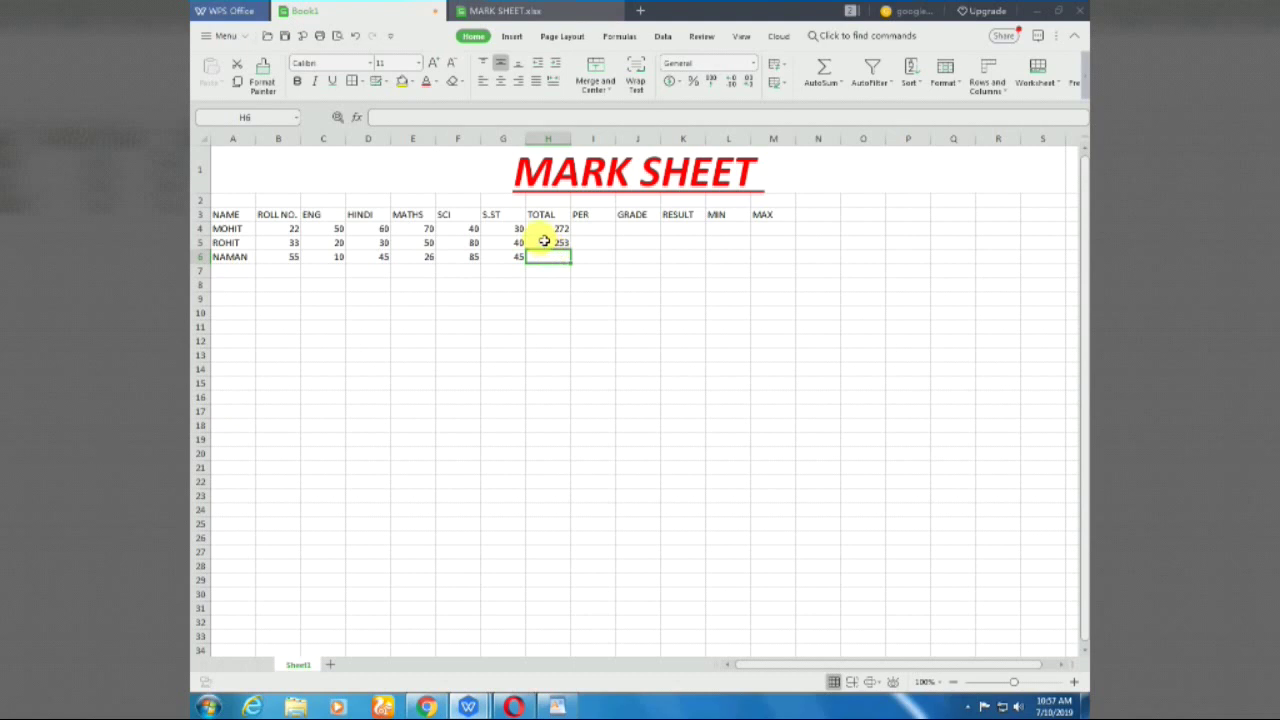
Fill the H4 total formula down through H6, giving 266 for the third student
{"action": "left_click", "coordinate": [548, 230]}
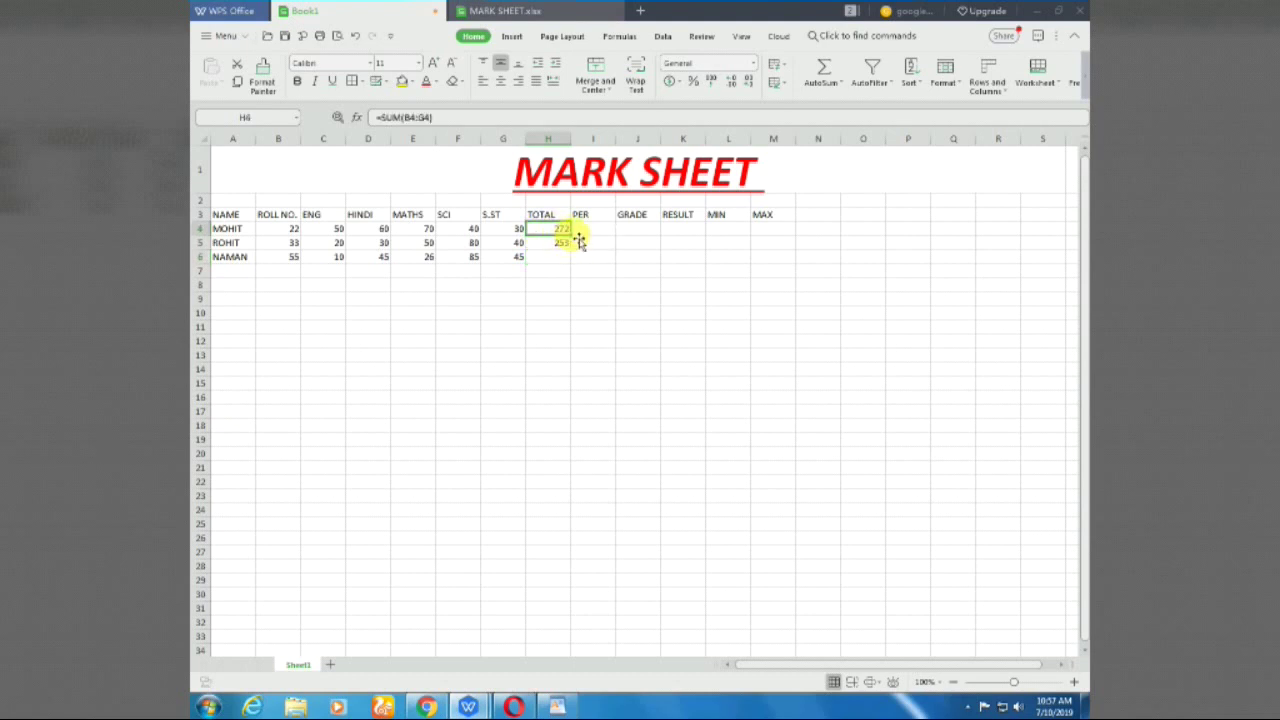
{"action": "left_click_drag", "start_coordinate": [571, 236], "coordinate": [575, 258]}
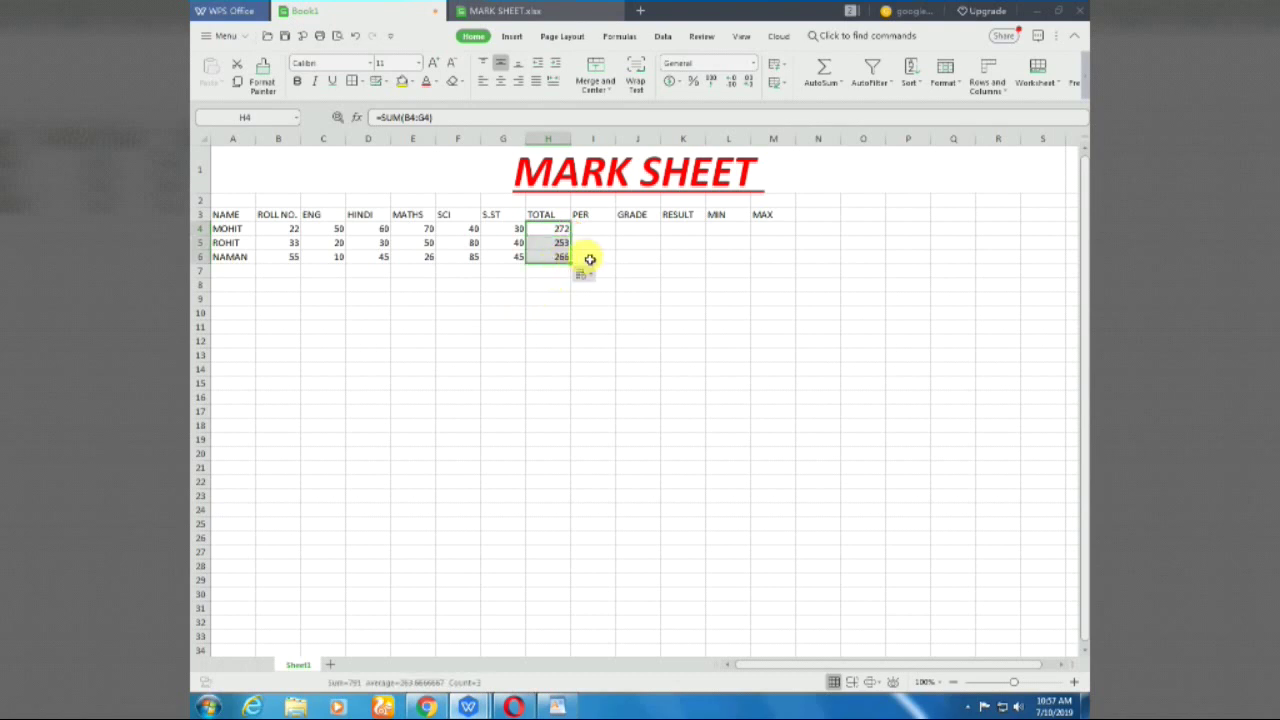
{"action": "left_click", "coordinate": [588, 258]}
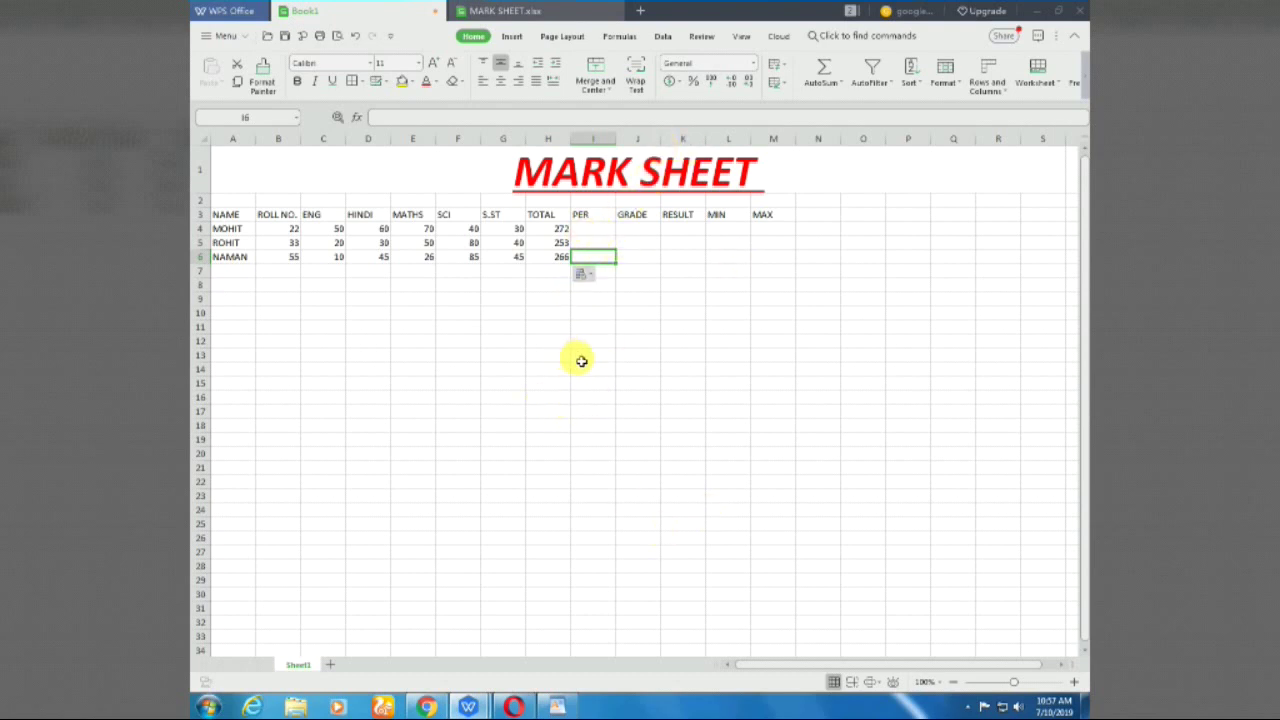
Enter =H4/5 in I4 to compute the first student's percentage, 54.4
{"action": "left_click", "coordinate": [587, 229]}
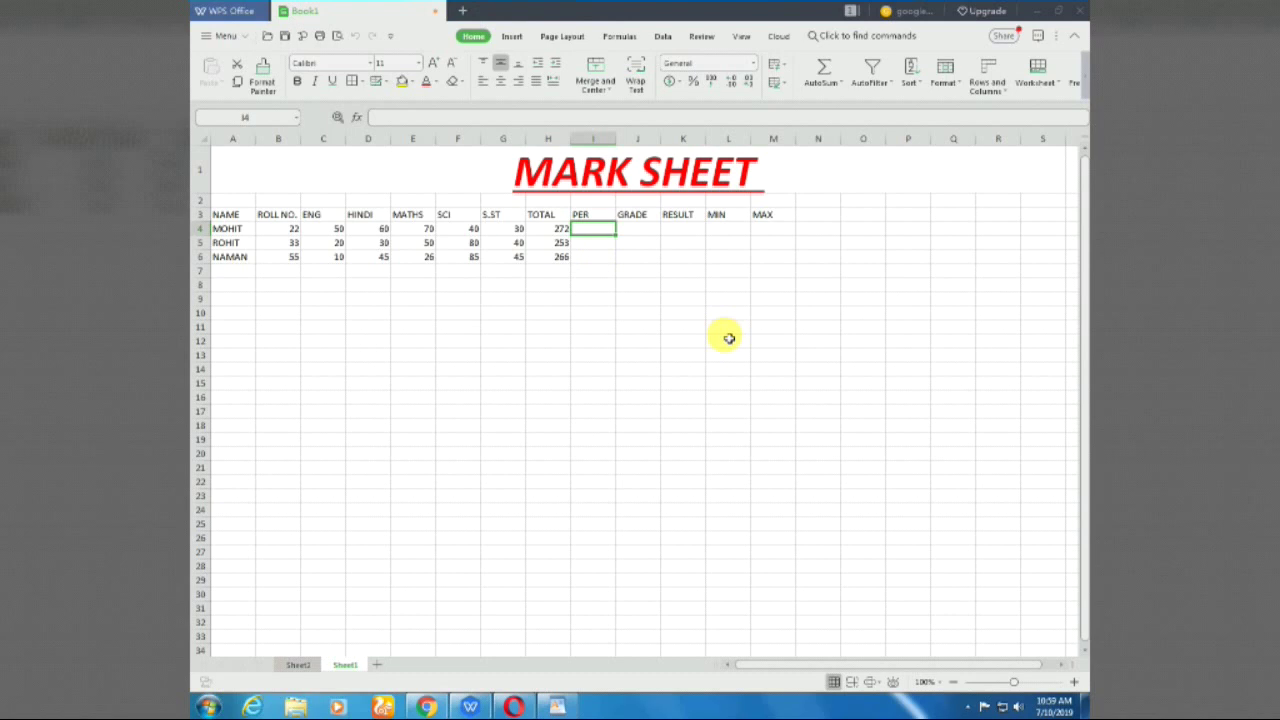
{"action": "left_click", "coordinate": [593, 231]}
{"action": "double_click", "coordinate": [593, 231]}
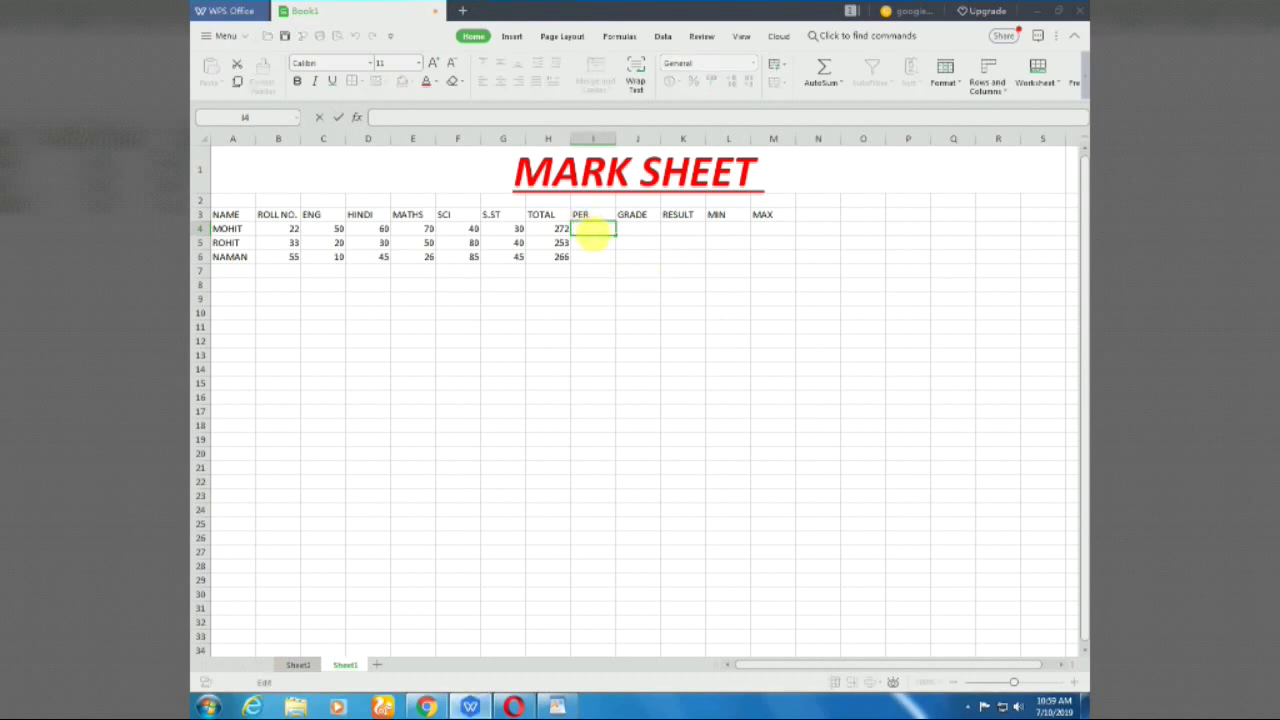
{"action": "type", "text": "="}
{"action": "left_click", "coordinate": [586, 230]}
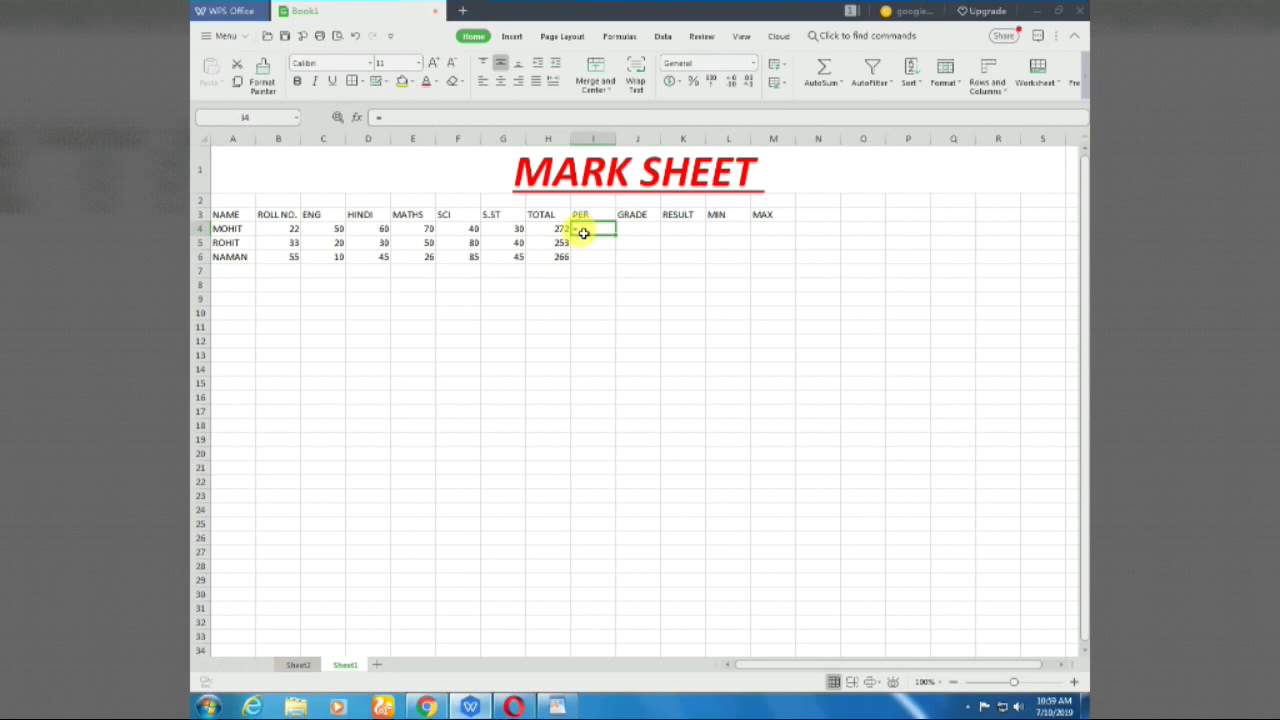
{"action": "type", "text": "("}
{"action": "key", "text": "BackSpace"}
{"action": "type", "text": "="}
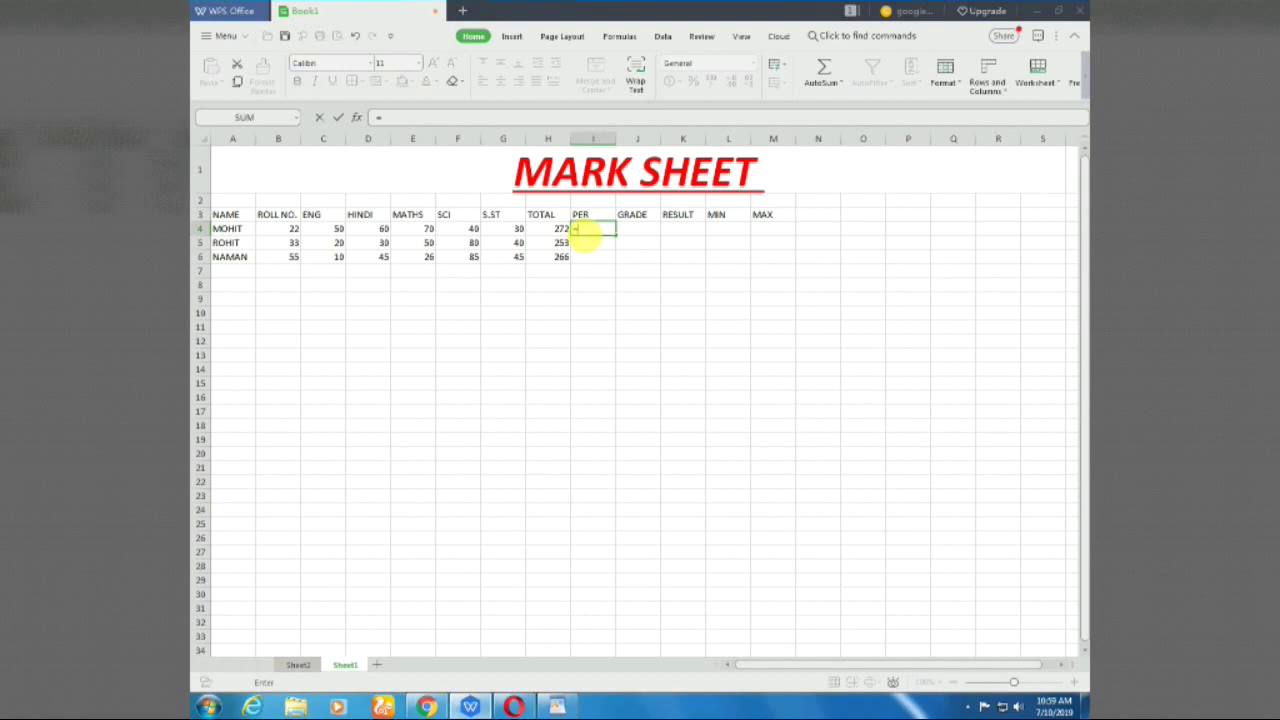
{"action": "key", "text": "Left"}
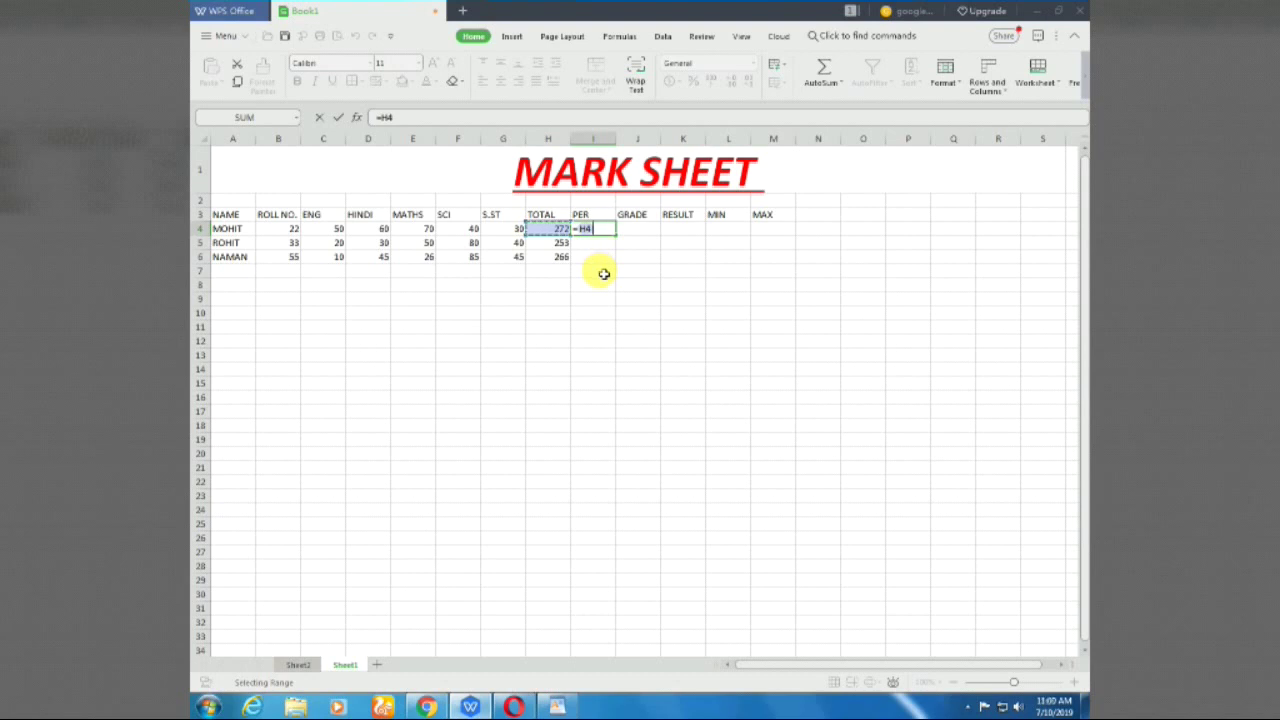
{"action": "type", "text": "/"}
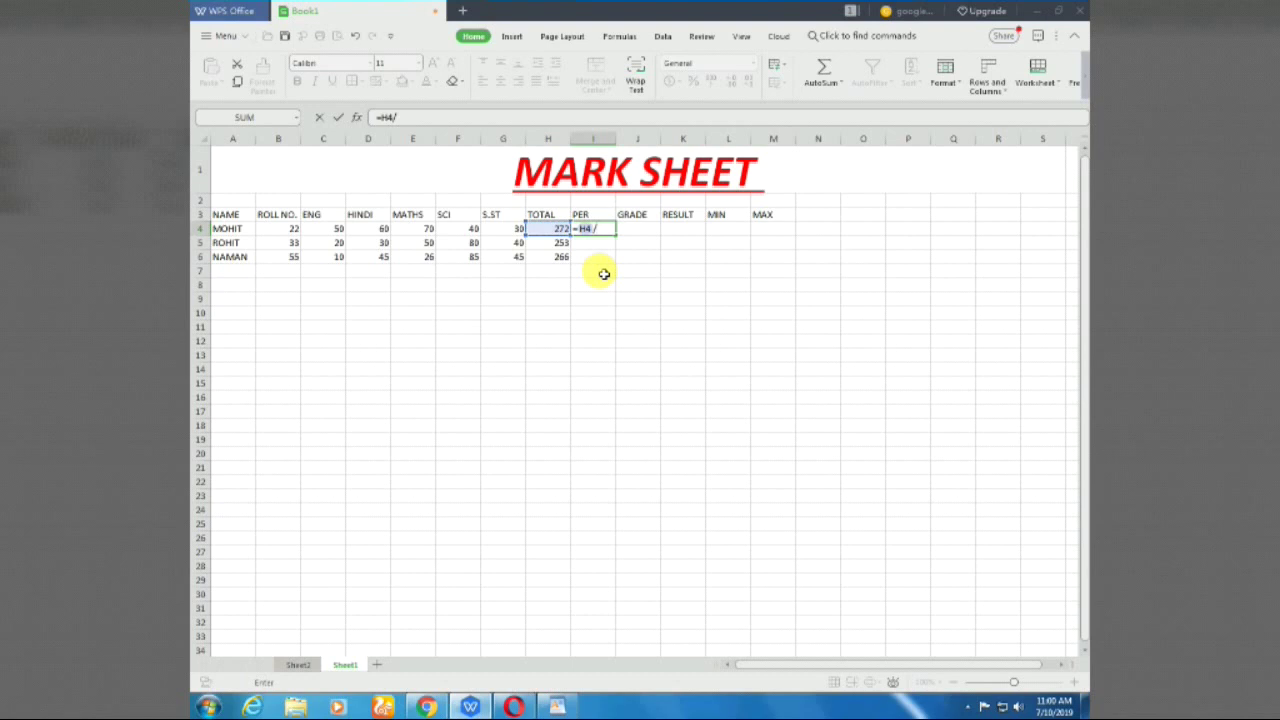
{"action": "type", "text": "H4:H5"}
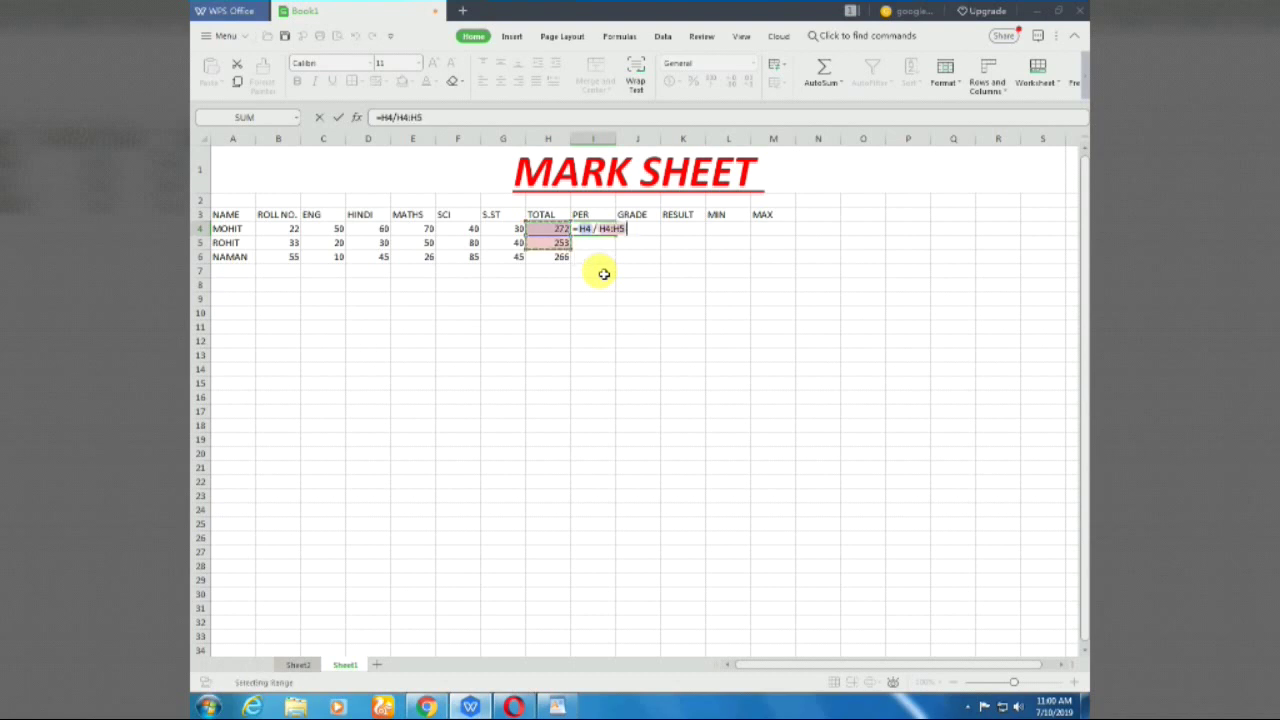
{"action": "key", "text": "BackSpace"}
{"action": "key", "text": "BackSpace"}
{"action": "key", "text": "BackSpace"}
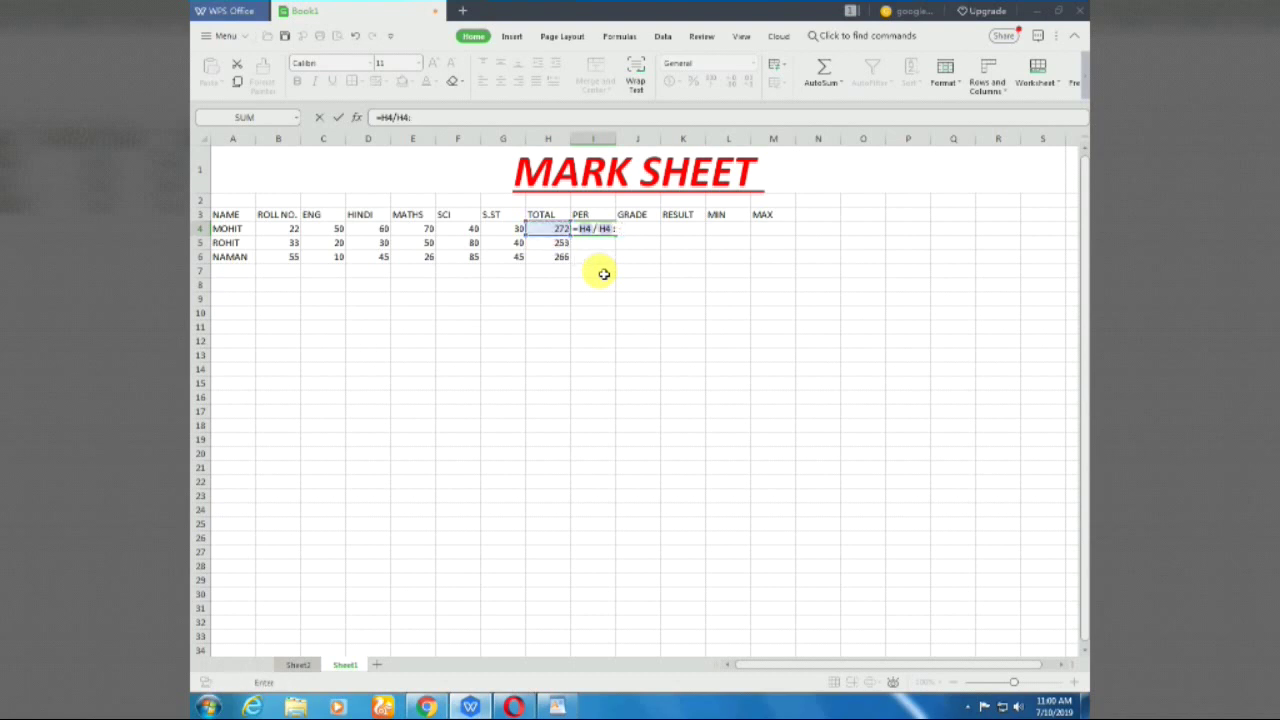
{"action": "key", "text": "BackSpace"}
{"action": "key", "text": "BackSpace"}
{"action": "type", "text": "5"}
{"action": "key", "text": "Return"}
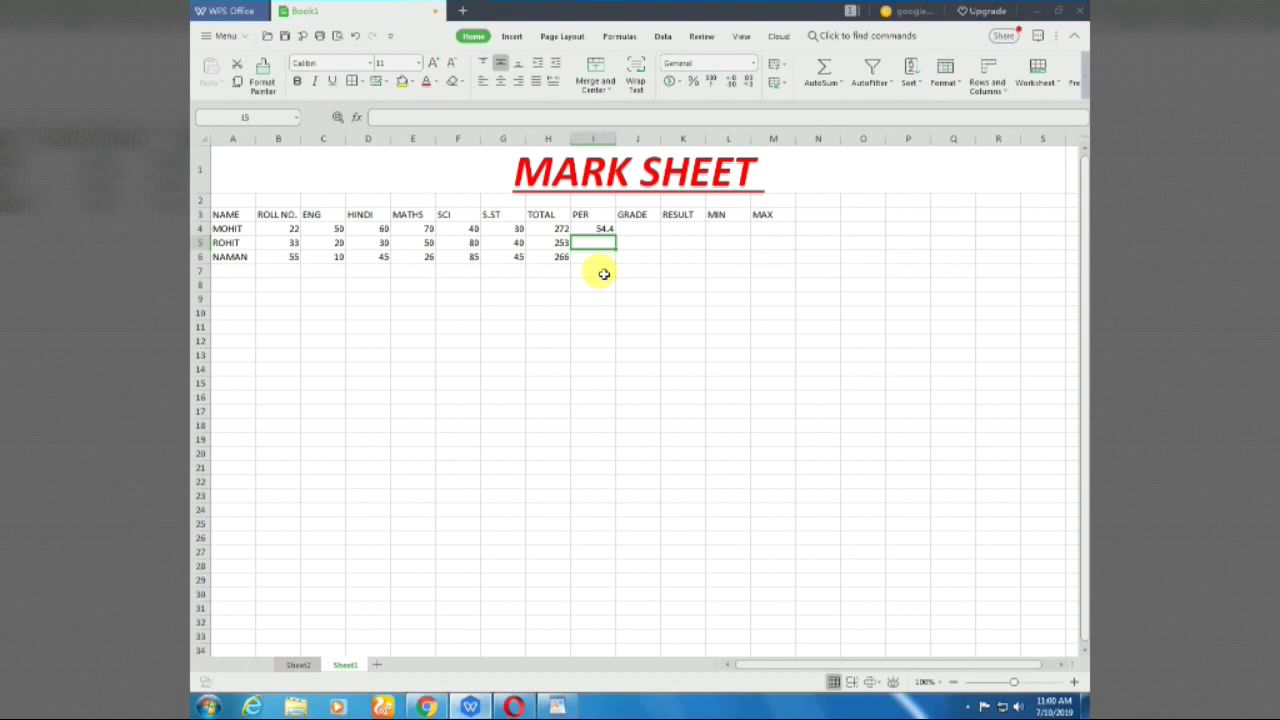
Enter ROHIT's percentage formula in I5 and extend it to I6, giving 50.6 and 53.2
{"action": "type", "text": "="}
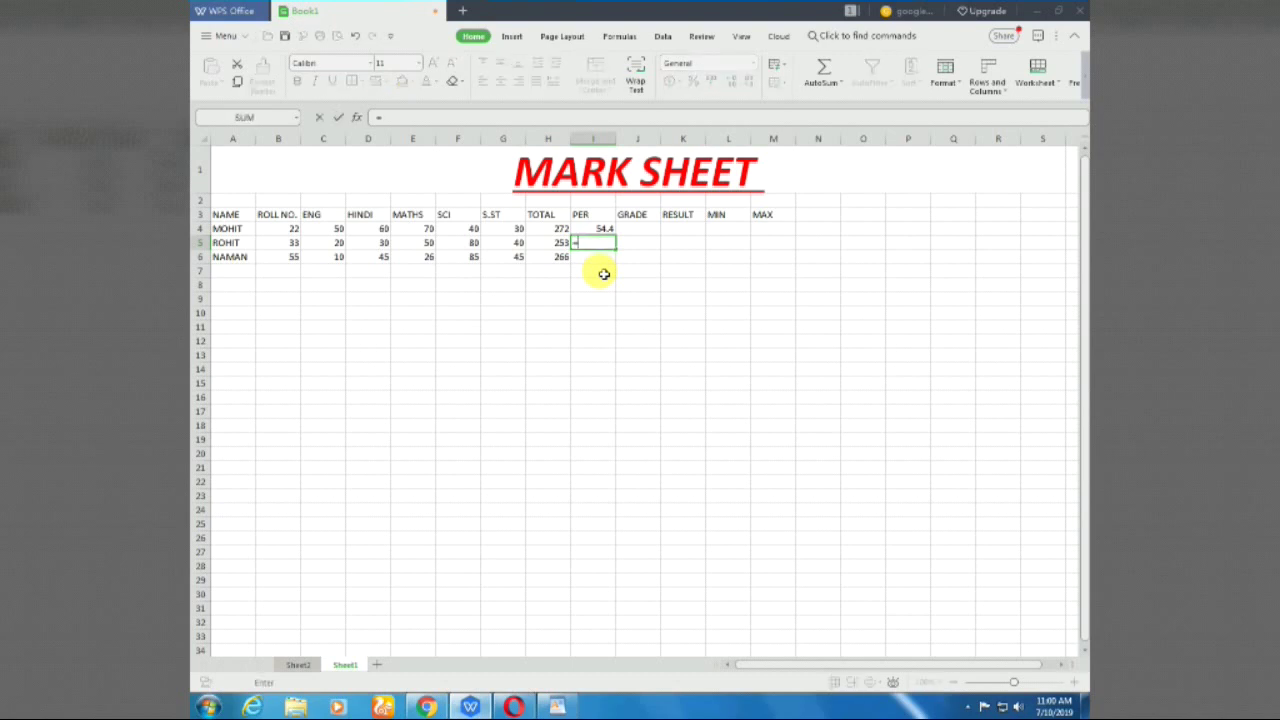
{"action": "key", "text": "Left"}
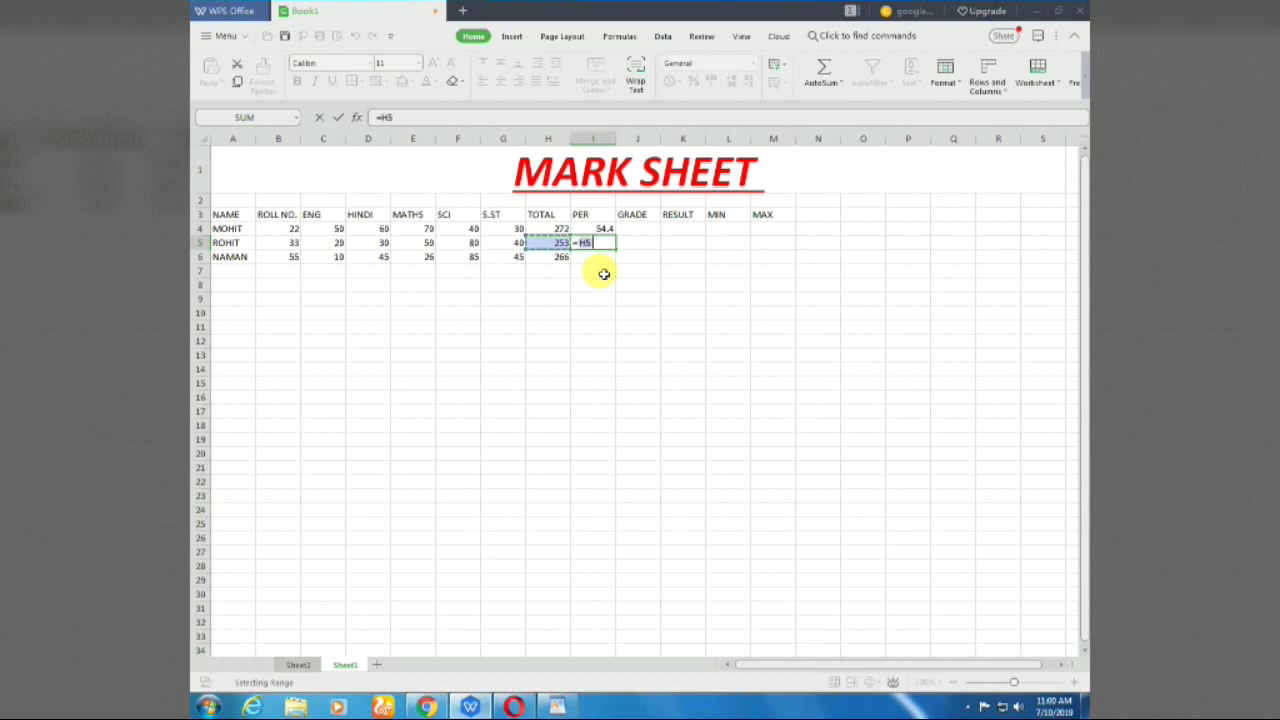
{"action": "type", "text": "/5"}
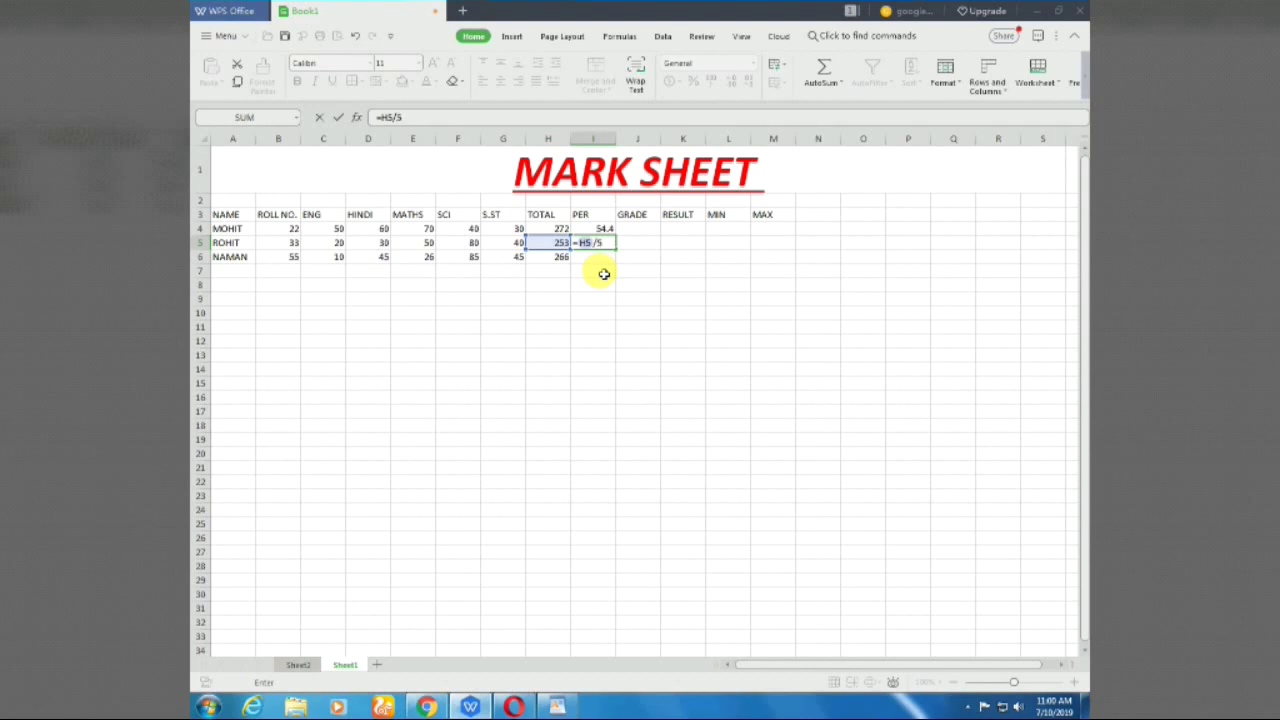
{"action": "key", "text": "Return"}
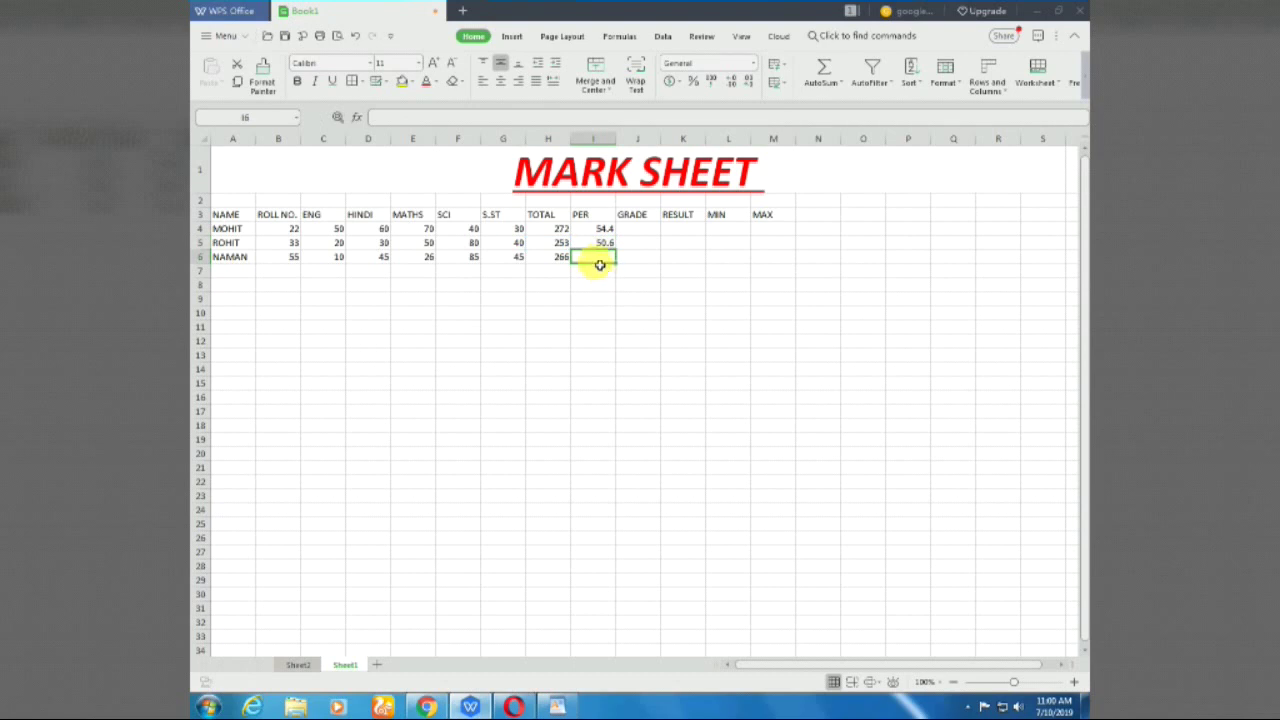
{"action": "left_click", "coordinate": [598, 244]}
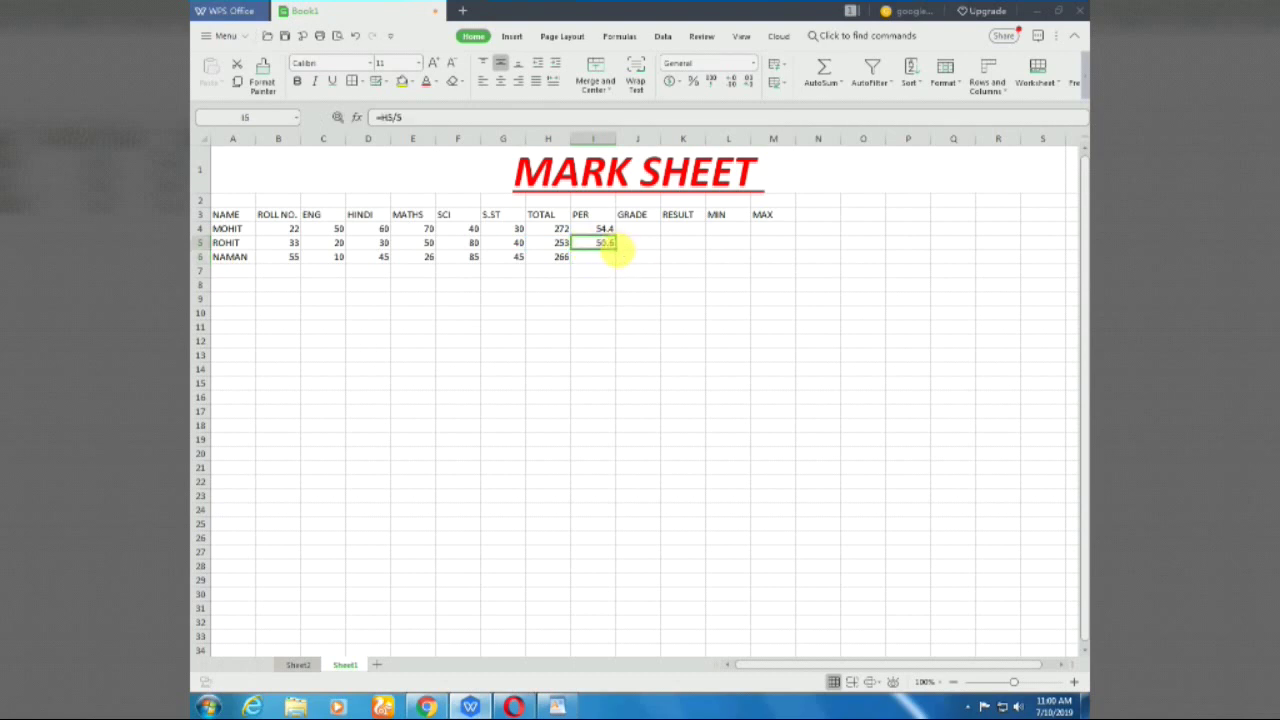
{"action": "mouse_move", "coordinate": [610, 250]}
{"action": "left_mouse_down"}
{"action": "mouse_move", "coordinate": [616, 264]}
{"action": "mouse_move", "coordinate": [620, 245]}
{"action": "mouse_move", "coordinate": [618, 262]}
{"action": "left_mouse_up"}
{"action": "left_click", "coordinate": [596, 229]}
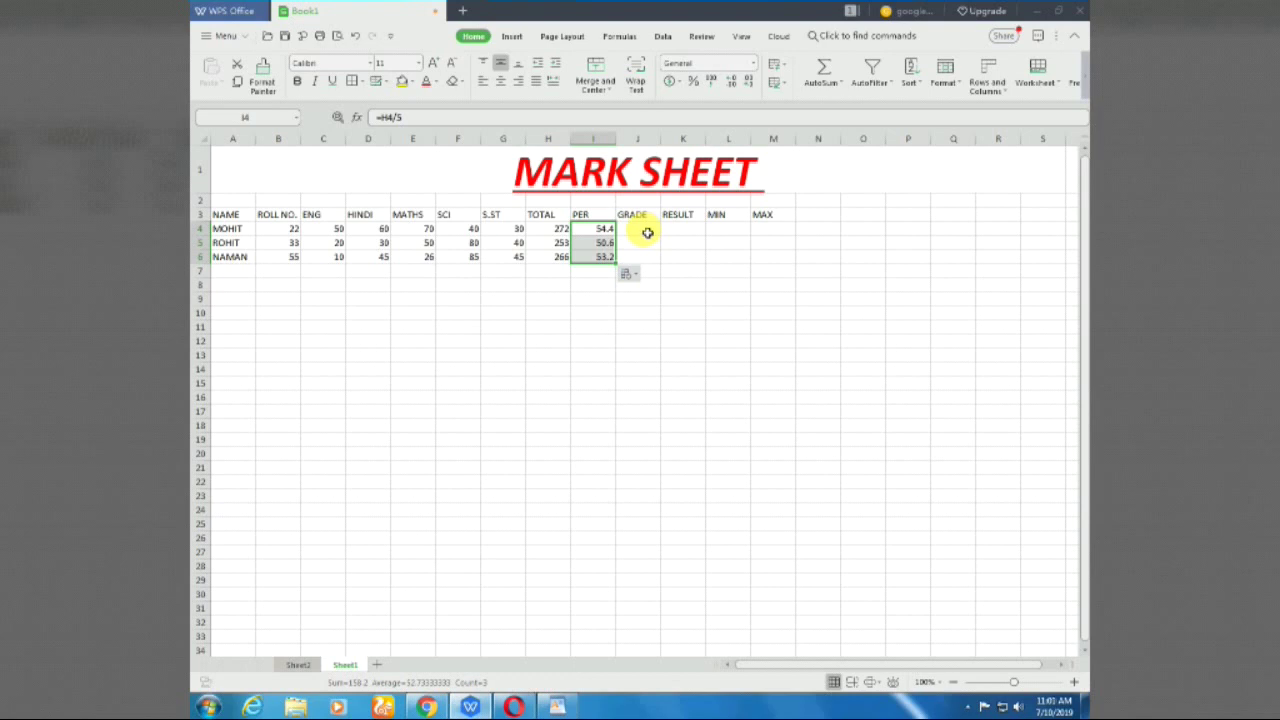
Copy the full nested IF grade formula from the WordPad notes, then minimize WordPad
{"action": "left_click", "coordinate": [556, 707]}
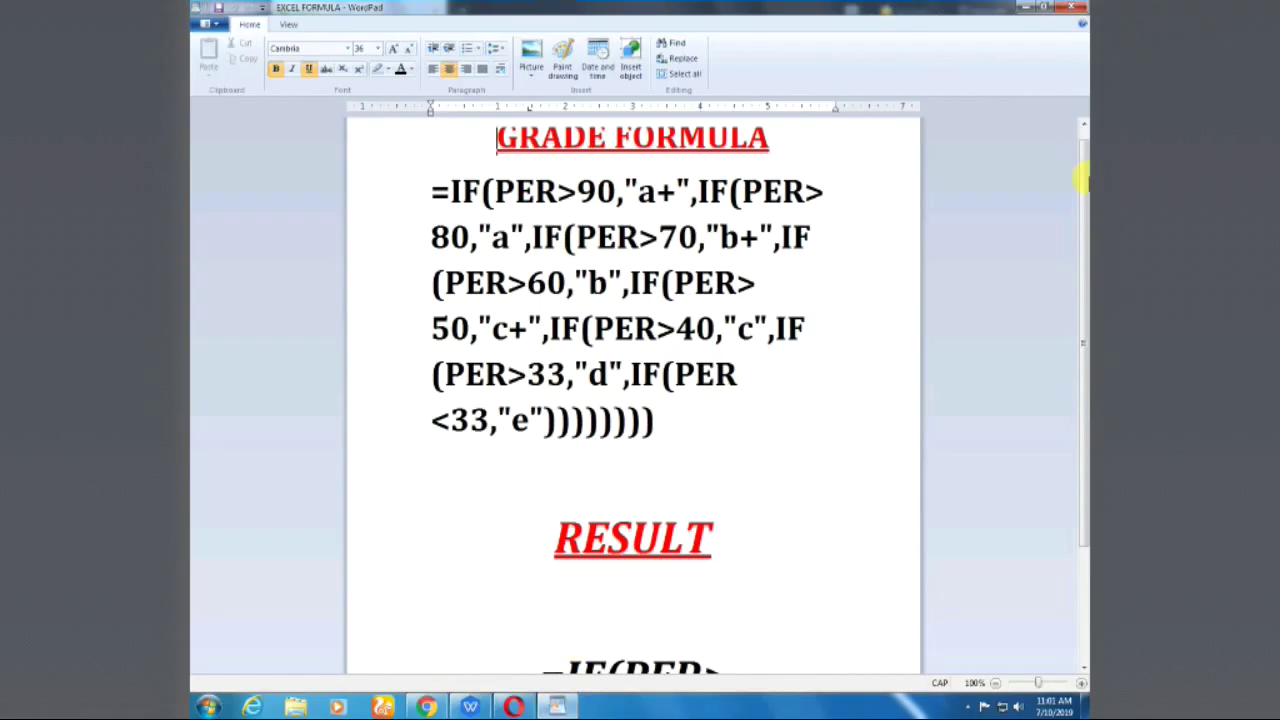
{"action": "left_click_drag", "start_coordinate": [1082, 182], "coordinate": [1081, 171]}
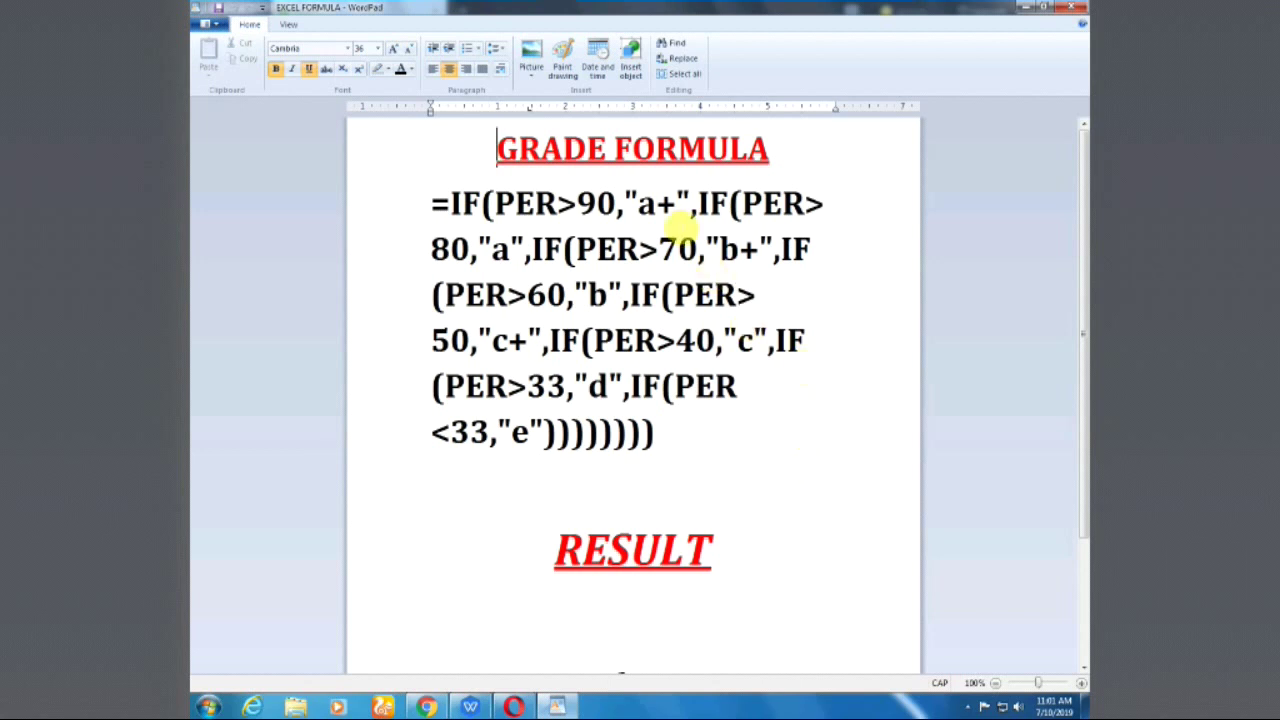
{"action": "left_click_drag", "start_coordinate": [698, 205], "coordinate": [440, 210]}
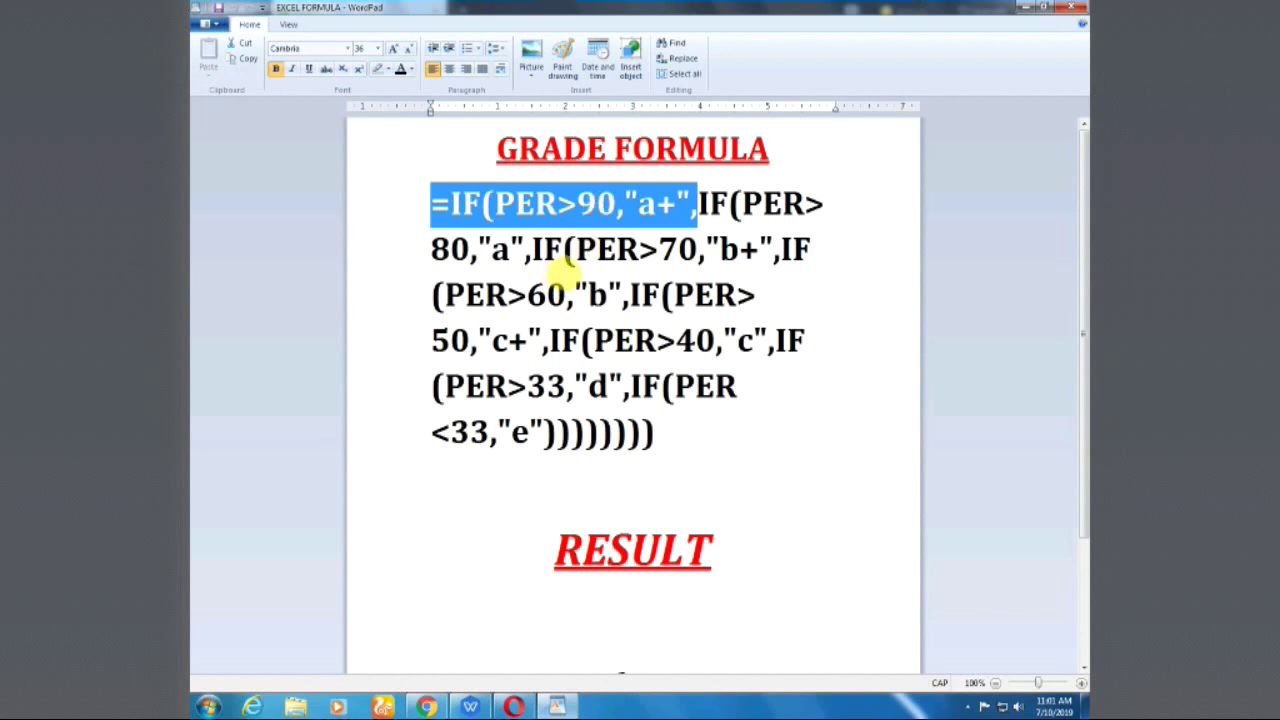
{"action": "left_click", "coordinate": [412, 213]}
{"action": "left_click", "coordinate": [414, 292]}
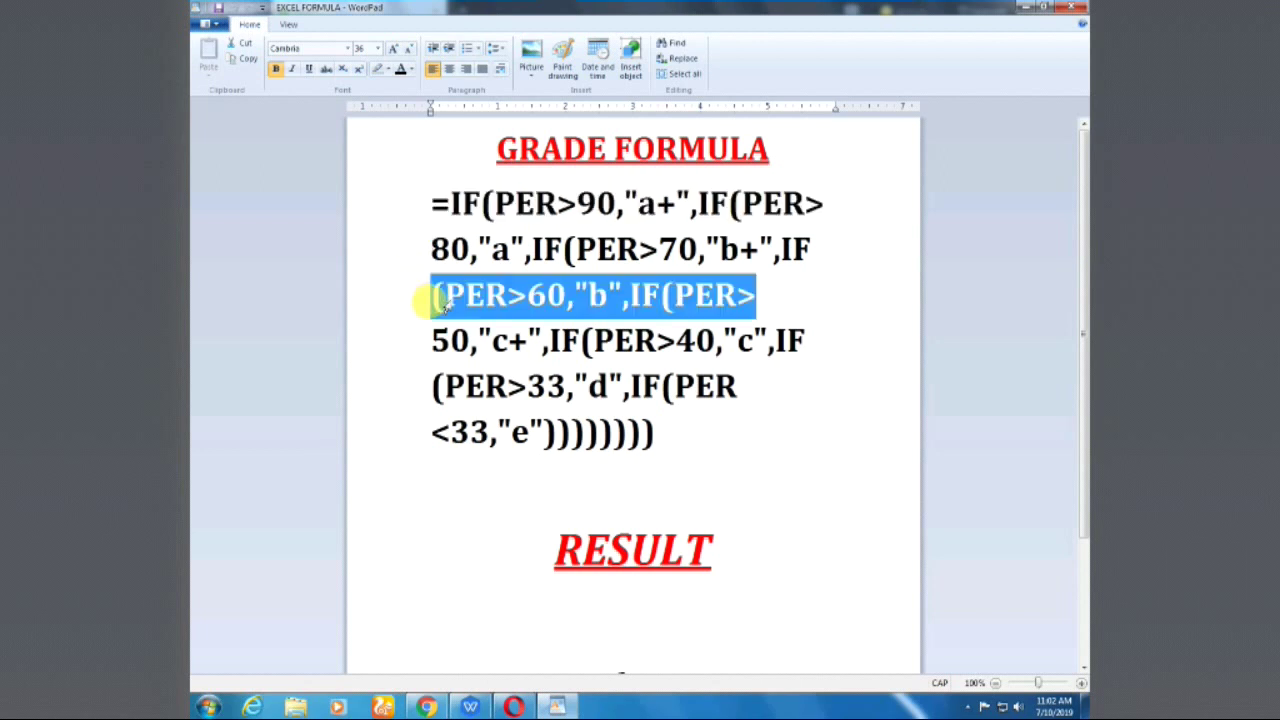
{"action": "left_click", "coordinate": [505, 482]}
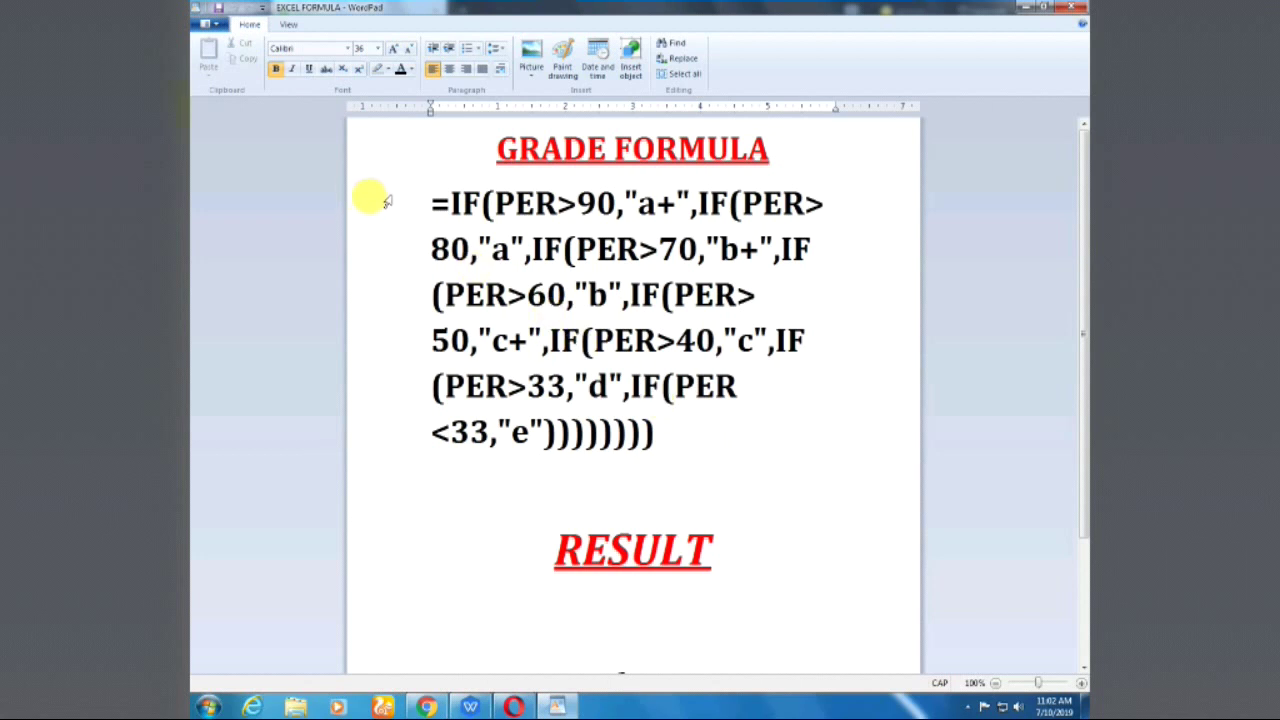
{"action": "left_click_drag", "start_coordinate": [433, 203], "coordinate": [670, 437]}
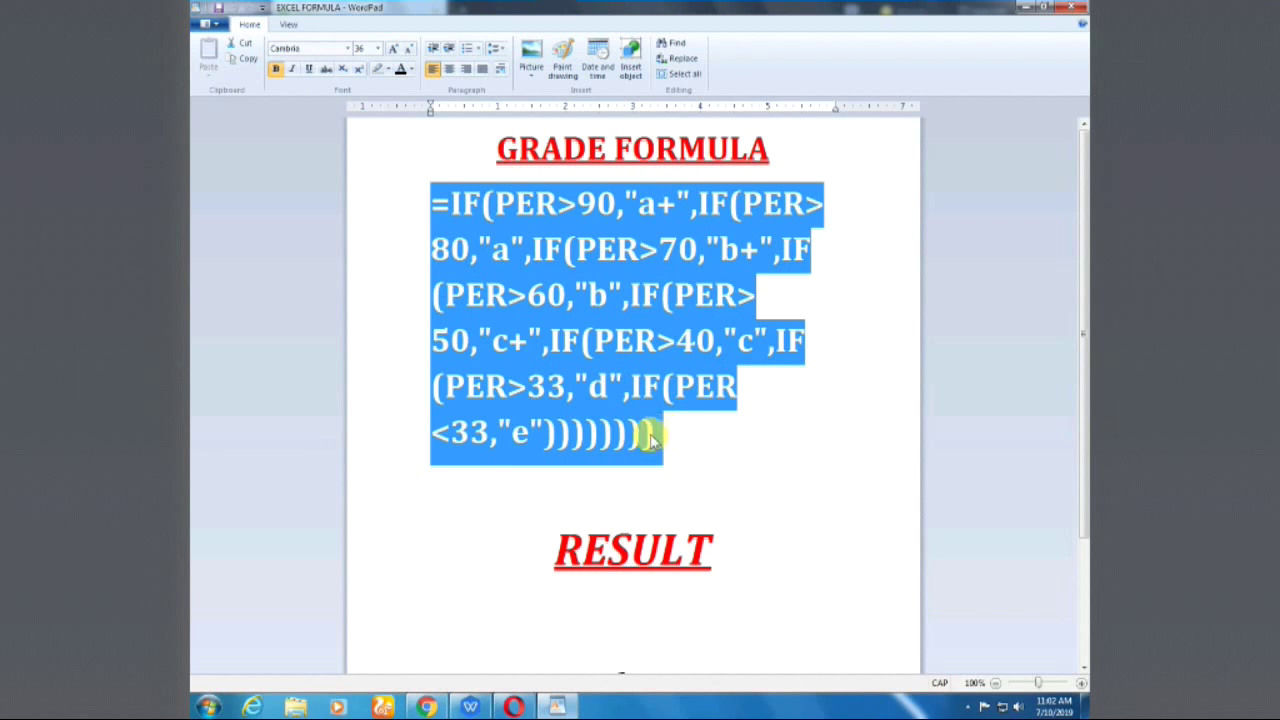
{"action": "key", "text": "ctrl+c"}
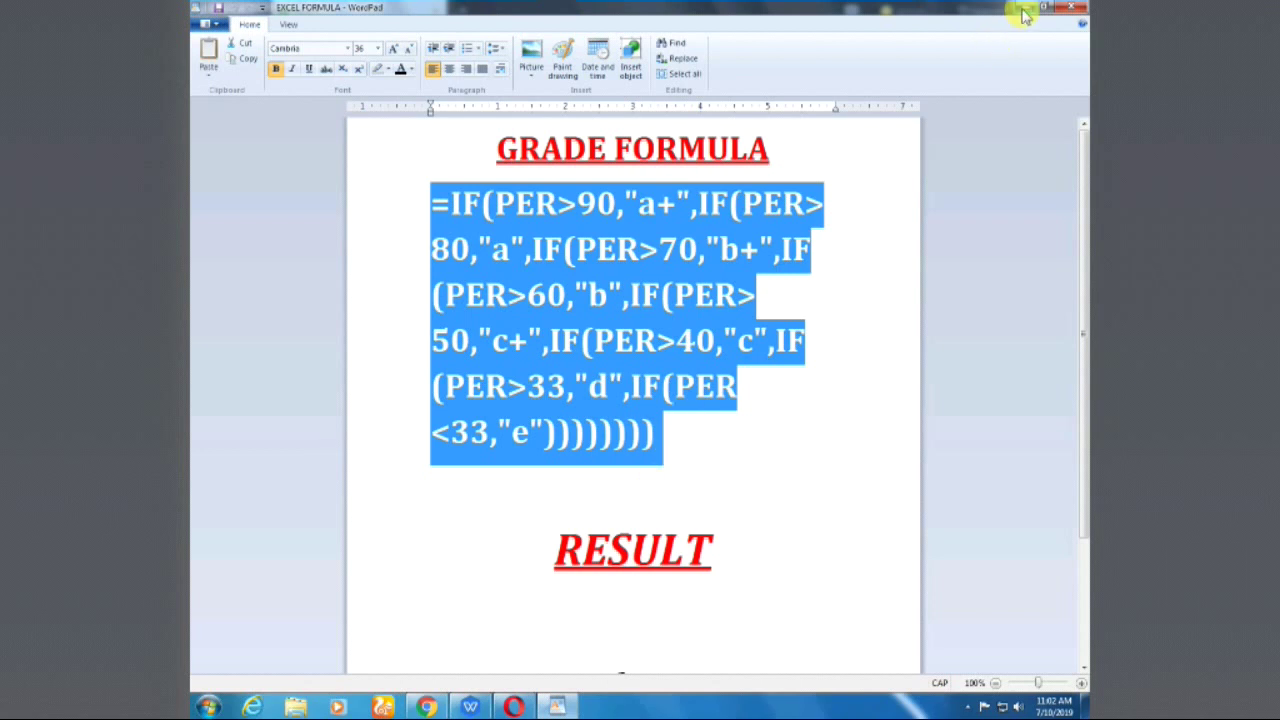
{"action": "left_click", "coordinate": [1024, 7]}
{"action": "left_click", "coordinate": [649, 237]}
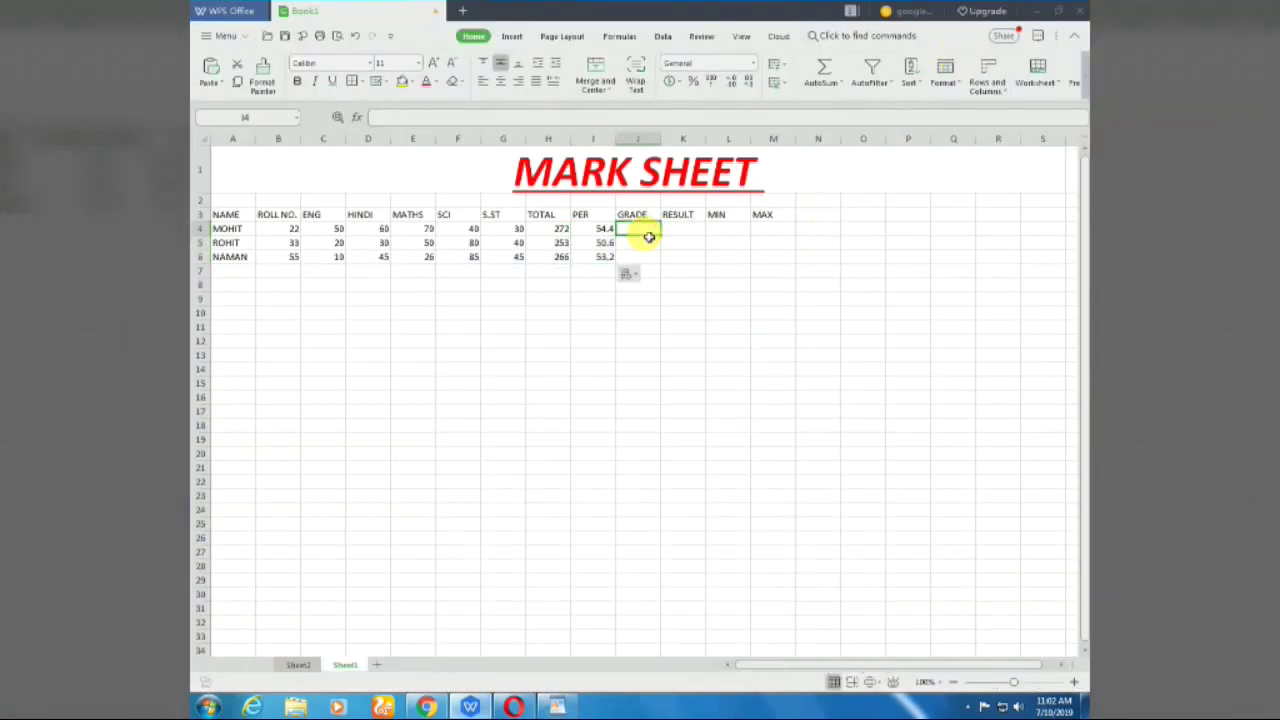
{"action": "key", "text": "ctrl+v"}
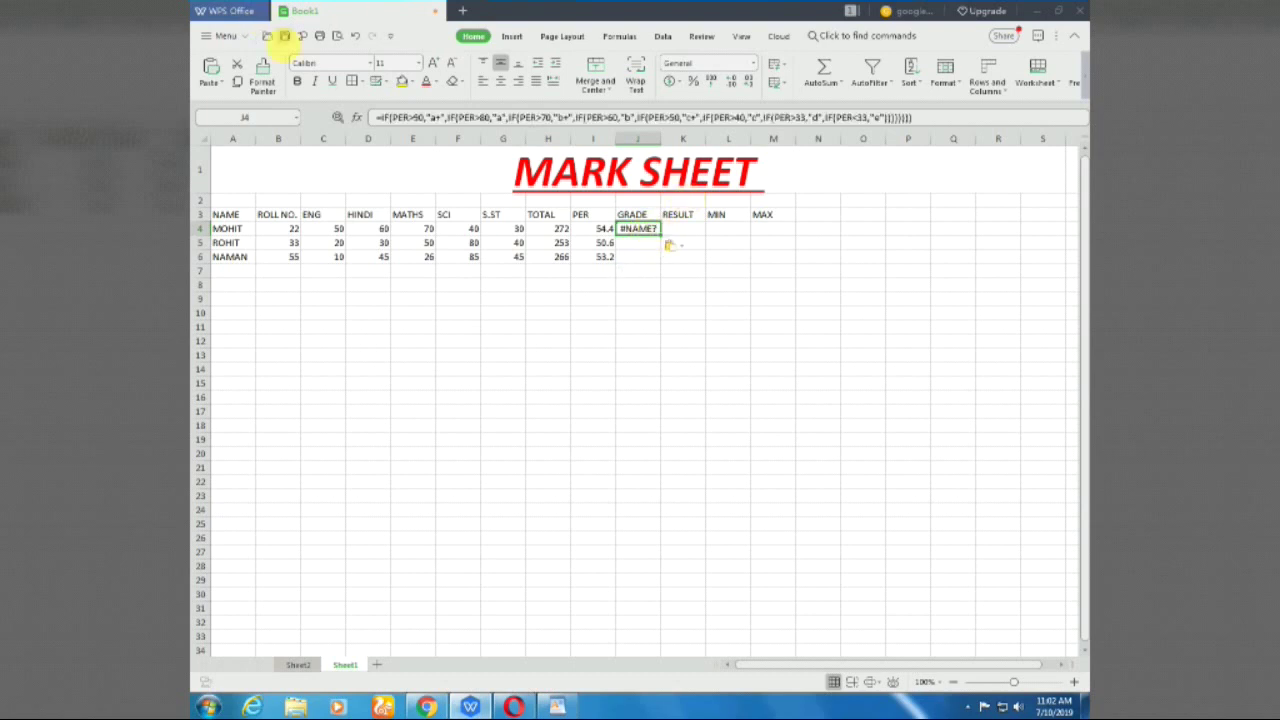
{"action": "left_click", "coordinate": [412, 117]}
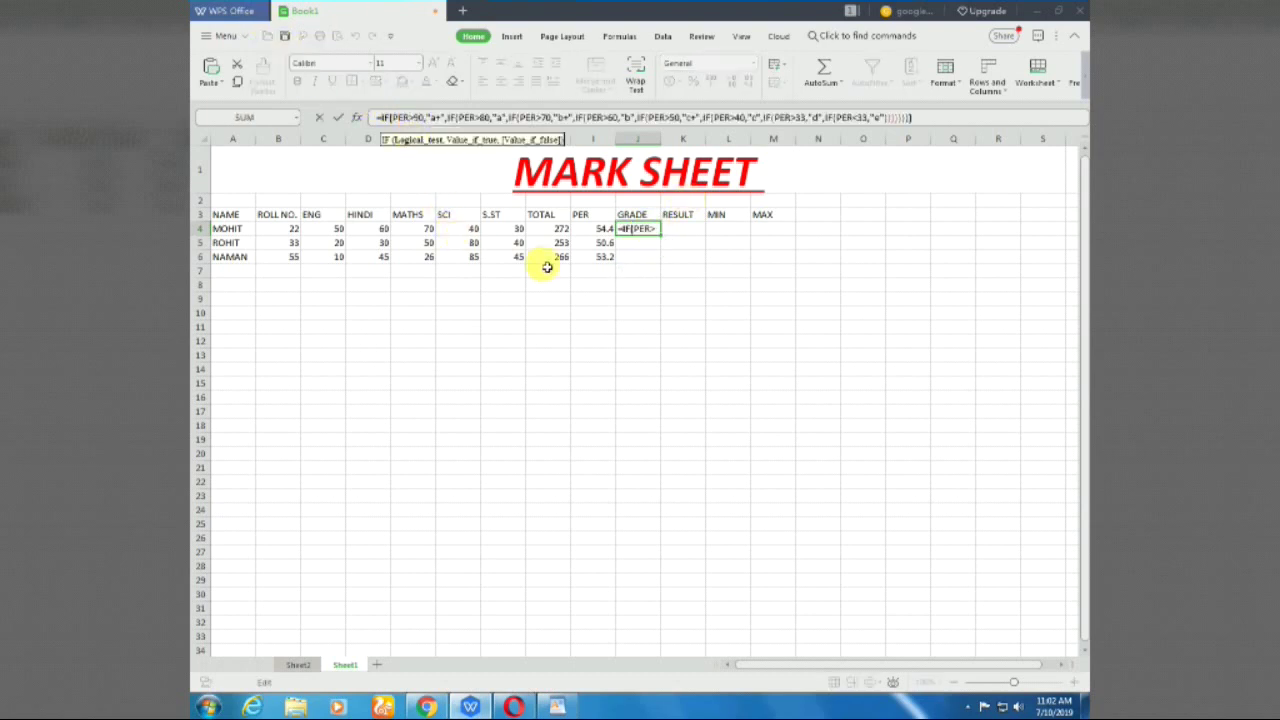
{"action": "double_click", "coordinate": [648, 231]}
{"action": "left_click", "coordinate": [646, 229]}
{"action": "key", "text": "BackSpace"}
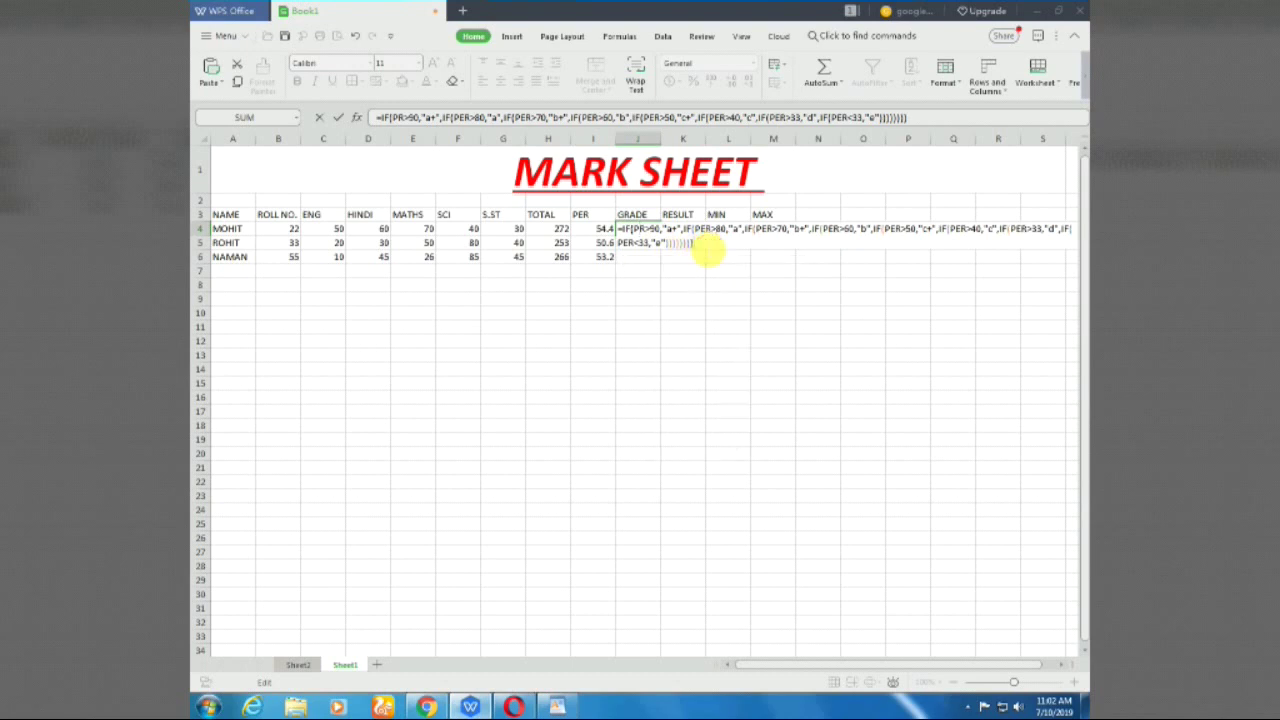
{"action": "key", "text": "BackSpace"}
{"action": "key", "text": "BackSpace"}
{"action": "key", "text": "BackSpace"}
{"action": "key", "text": "BackSpace"}
{"action": "key", "text": "BackSpace"}
{"action": "key", "text": "BackSpace"}
{"action": "key", "text": "BackSpace"}
{"action": "key", "text": "BackSpace"}
{"action": "key", "text": "BackSpace"}
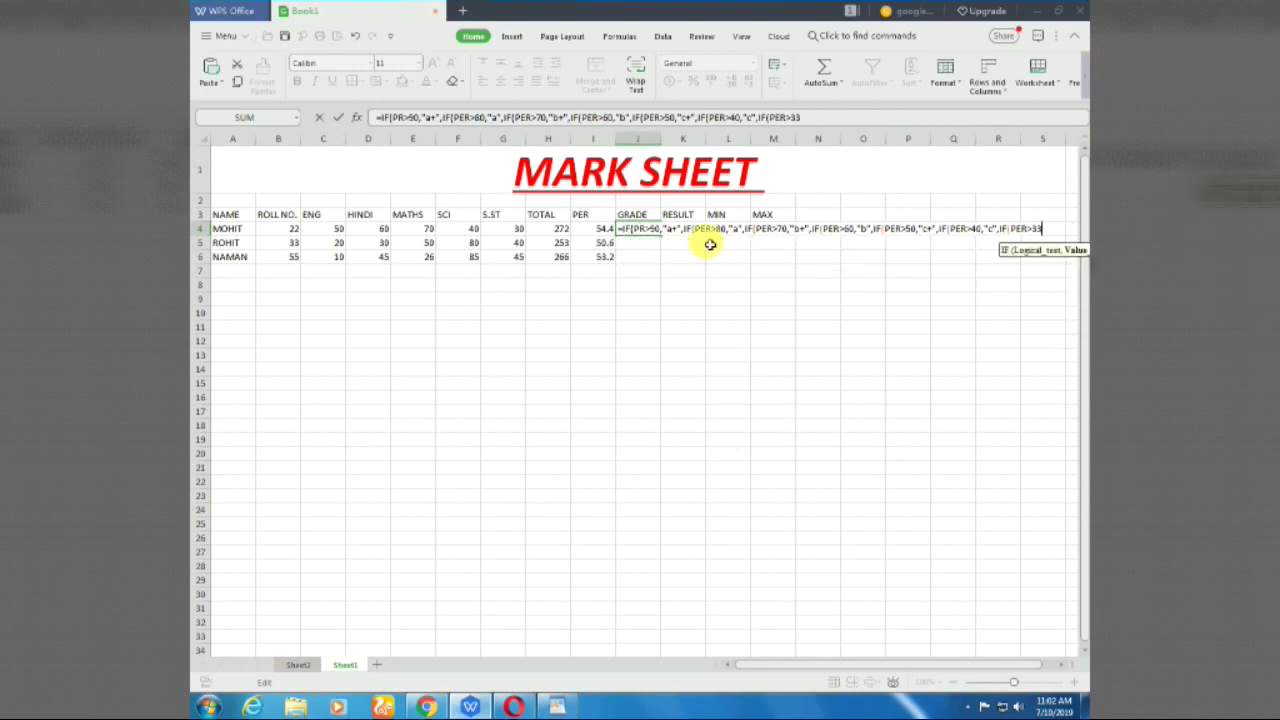
{"action": "key", "text": "BackSpace"}
{"action": "key", "text": "BackSpace"}
{"action": "key", "text": "BackSpace"}
{"action": "key", "text": "BackSpace"}
{"action": "key", "text": "BackSpace"}
{"action": "key", "text": "BackSpace"}
{"action": "key", "text": "BackSpace"}
{"action": "key", "text": "BackSpace"}
{"action": "key", "text": "BackSpace"}
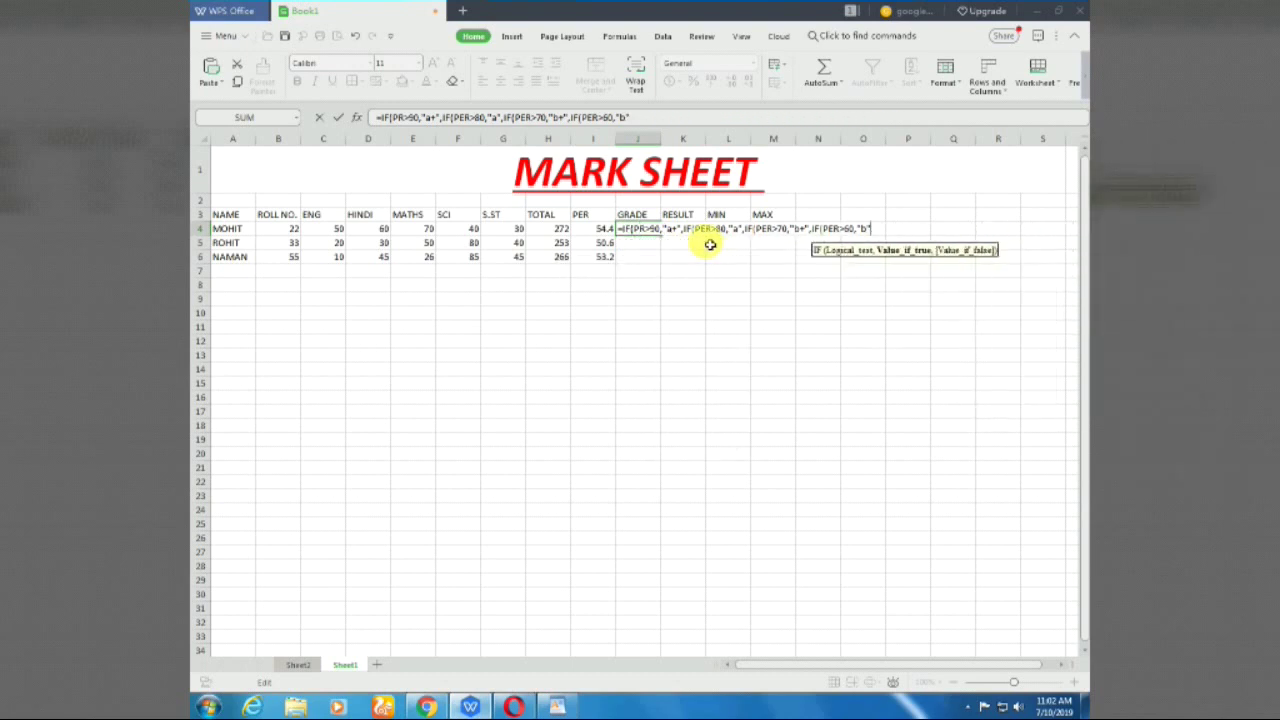
{"action": "key", "text": "BackSpace"}
{"action": "key", "text": "BackSpace"}
{"action": "key", "text": "BackSpace"}
{"action": "key", "text": "BackSpace"}
{"action": "key", "text": "BackSpace"}
{"action": "key", "text": "BackSpace"}
{"action": "key", "text": "BackSpace"}
{"action": "key", "text": "BackSpace"}
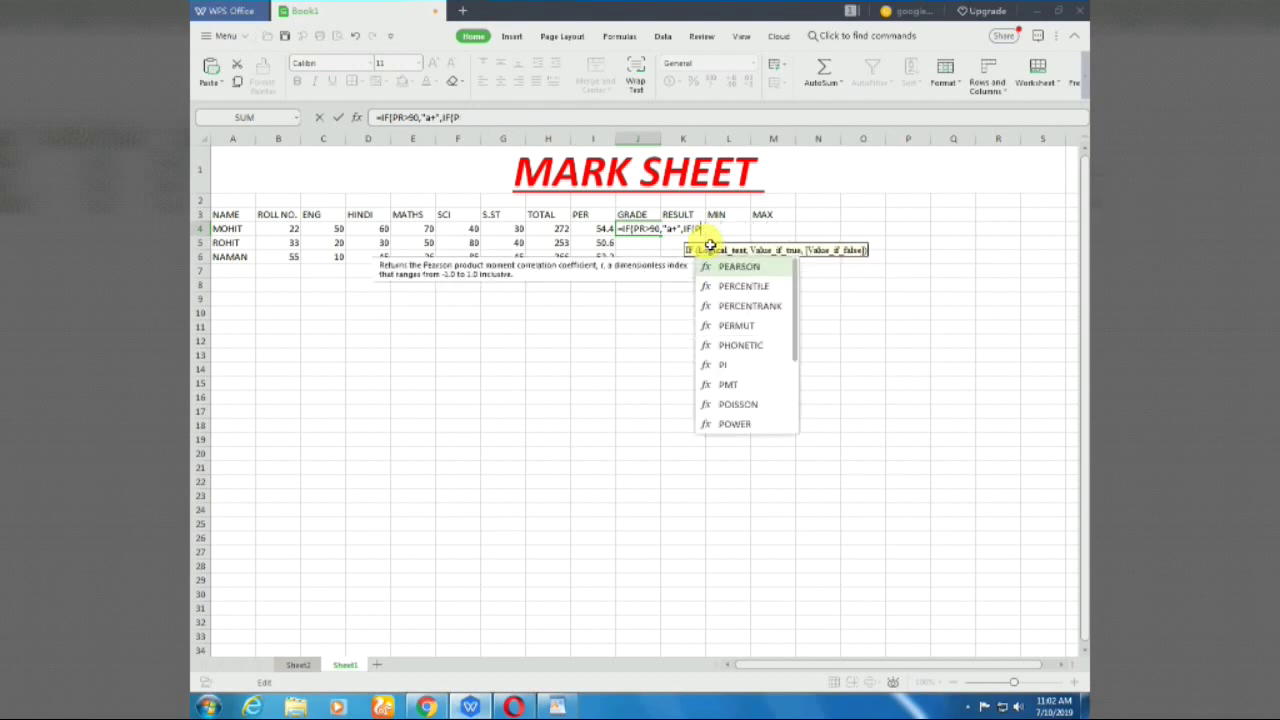
{"action": "key", "text": "BackSpace"}
{"action": "key", "text": "BackSpace"}
{"action": "key", "text": "BackSpace"}
{"action": "key", "text": "BackSpace"}
{"action": "key", "text": "BackSpace"}
{"action": "key", "text": "BackSpace"}
{"action": "key", "text": "BackSpace"}
{"action": "key", "text": "BackSpace"}
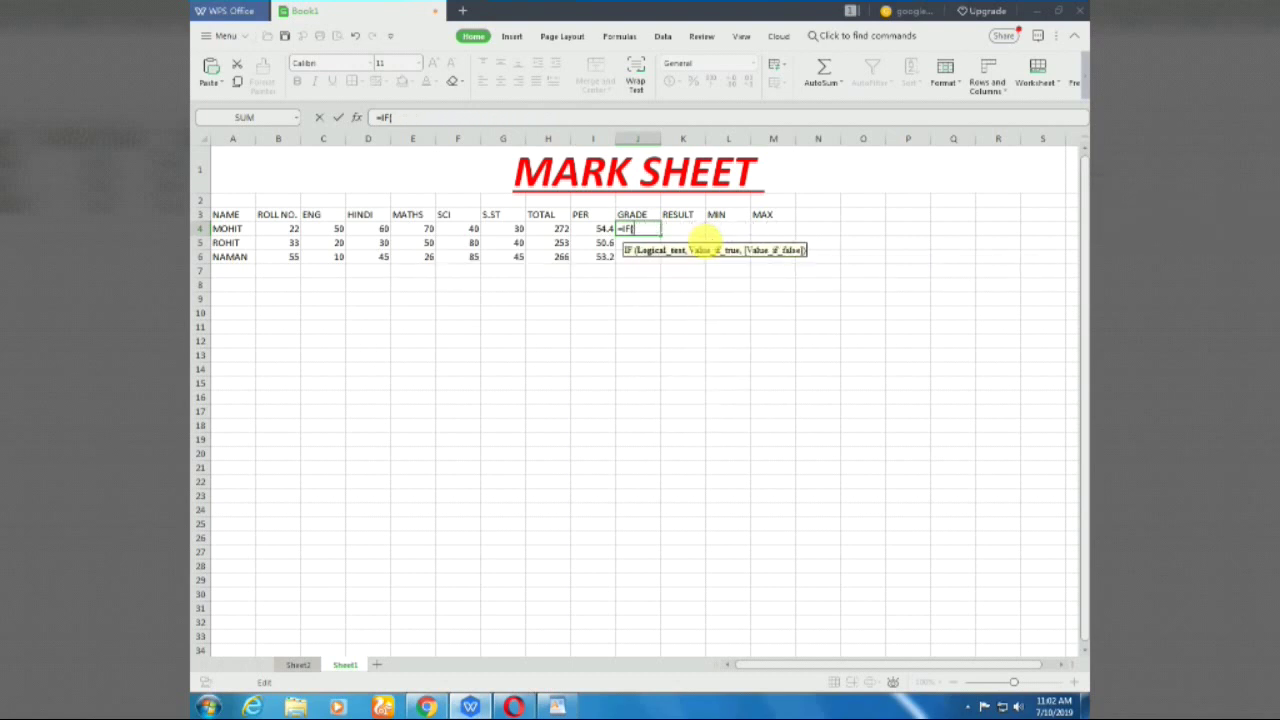
{"action": "key", "text": "BackSpace"}
{"action": "key", "text": "BackSpace"}
{"action": "key", "text": "BackSpace"}
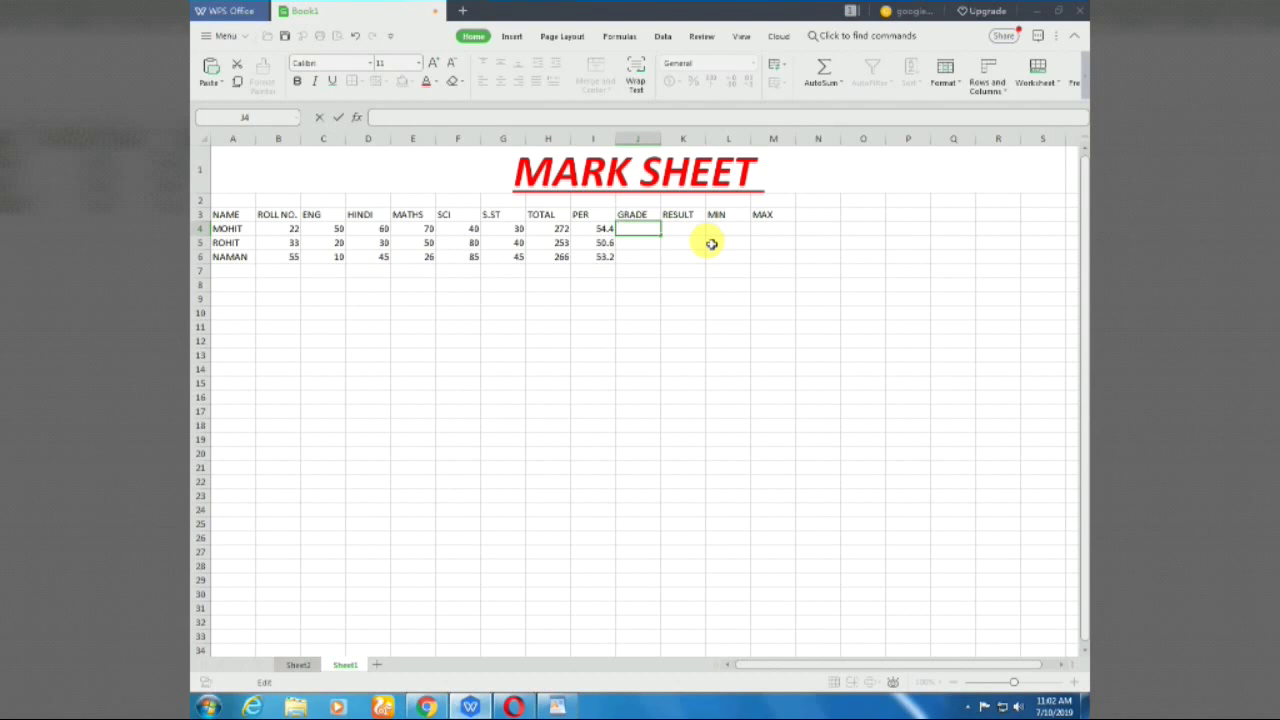
Begin J4's grade formula as =IF(I4>90,"A+", testing MOHIT's percentage
{"action": "type", "text": "="}
{"action": "type", "text": "IF"}
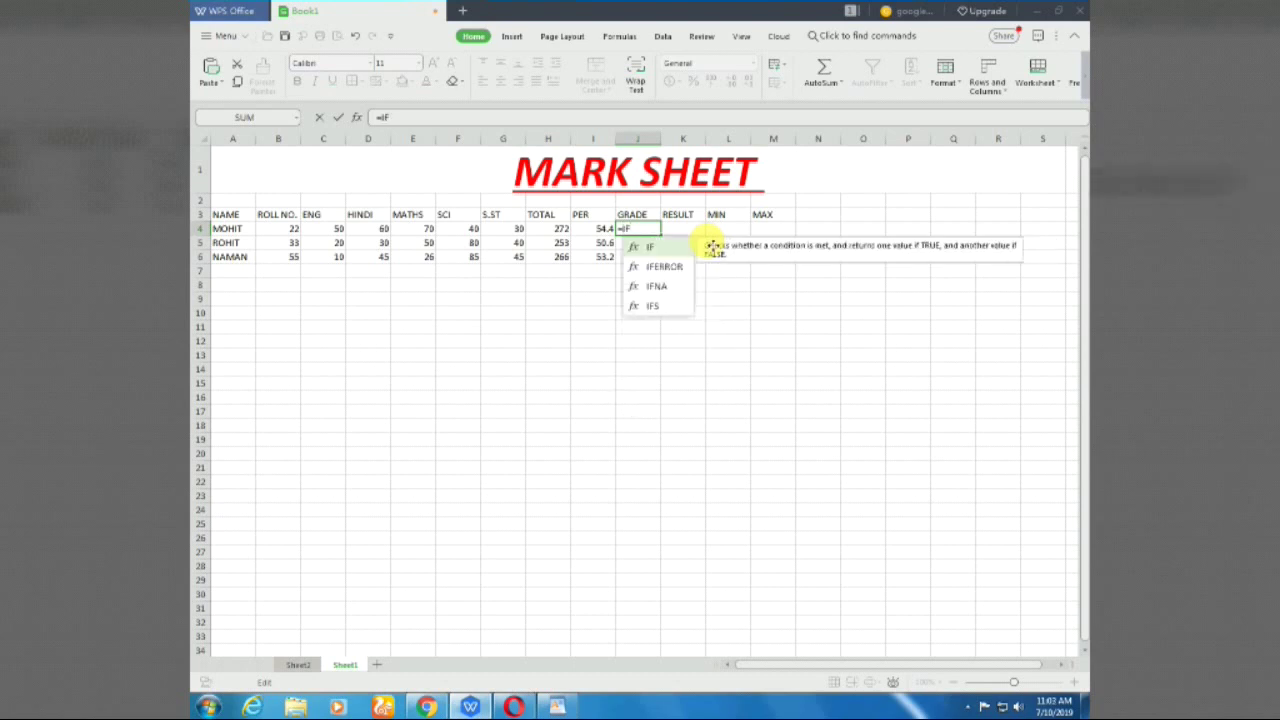
{"action": "type", "text": "("}
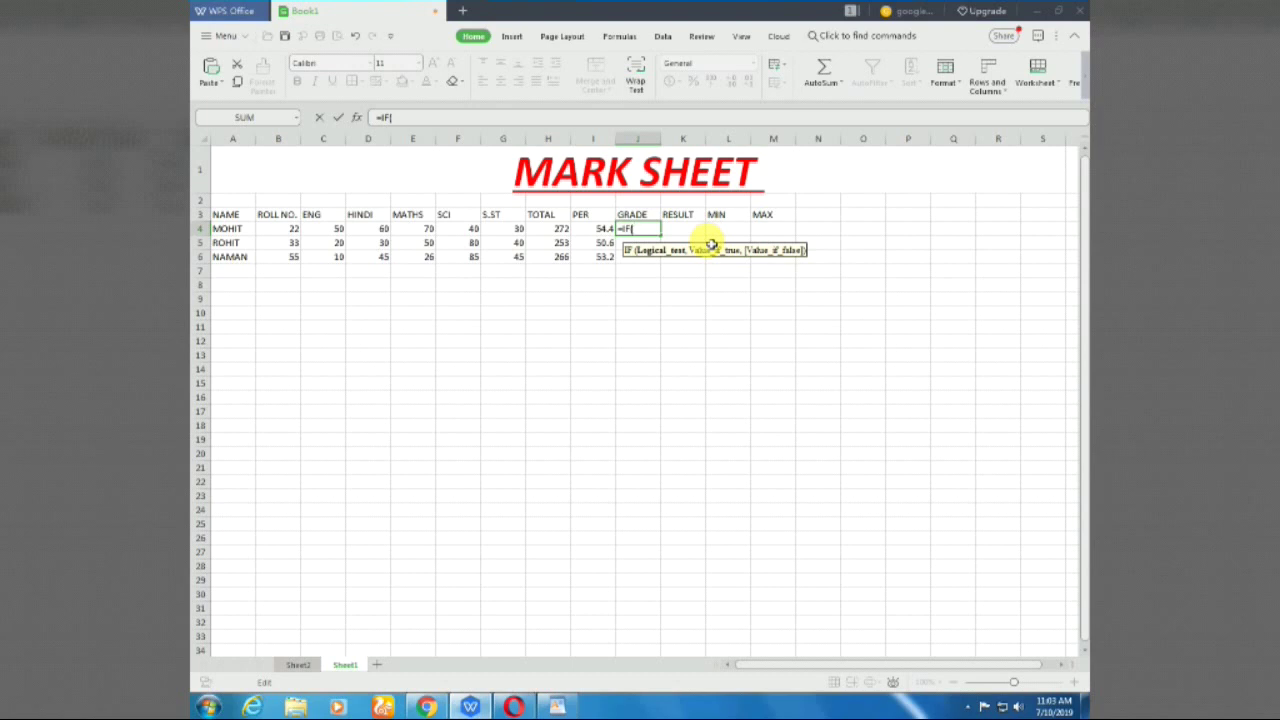
{"action": "type", "text": "("}
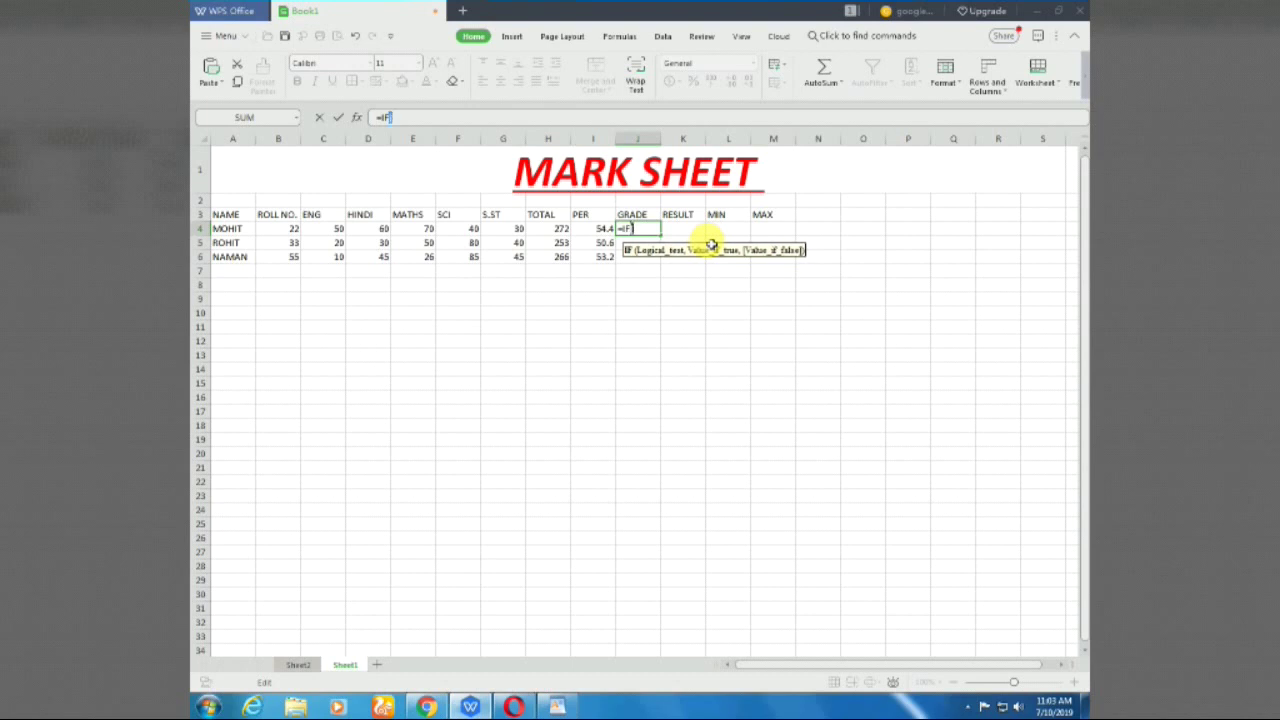
{"action": "left_click", "coordinate": [597, 229]}
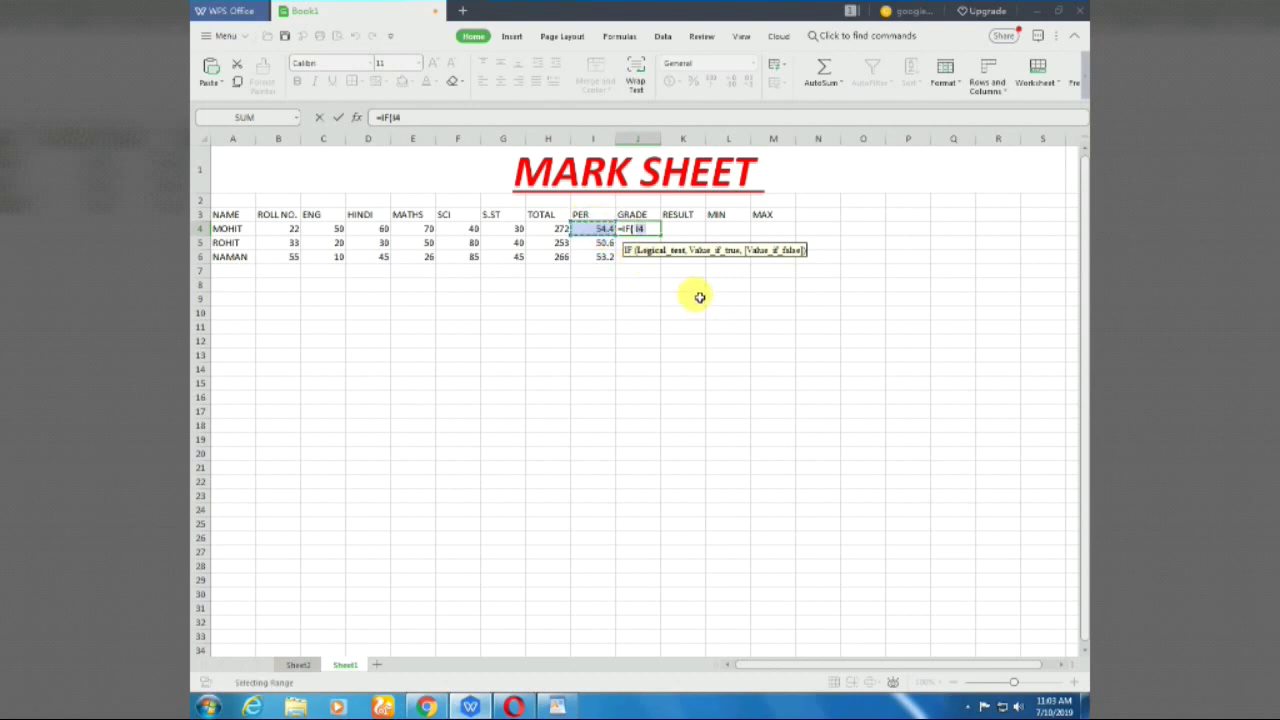
{"action": "type", "text": ">"}
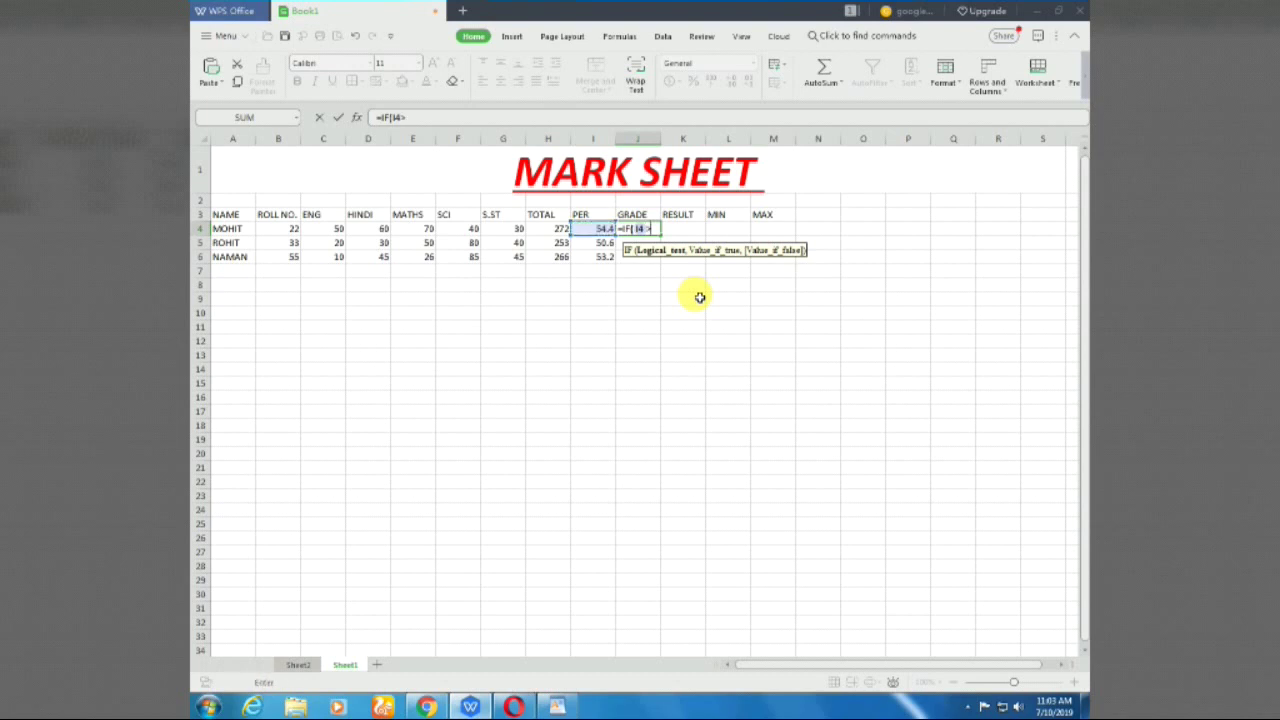
{"action": "type", "text": "90"}
{"action": "type", "text": ","}
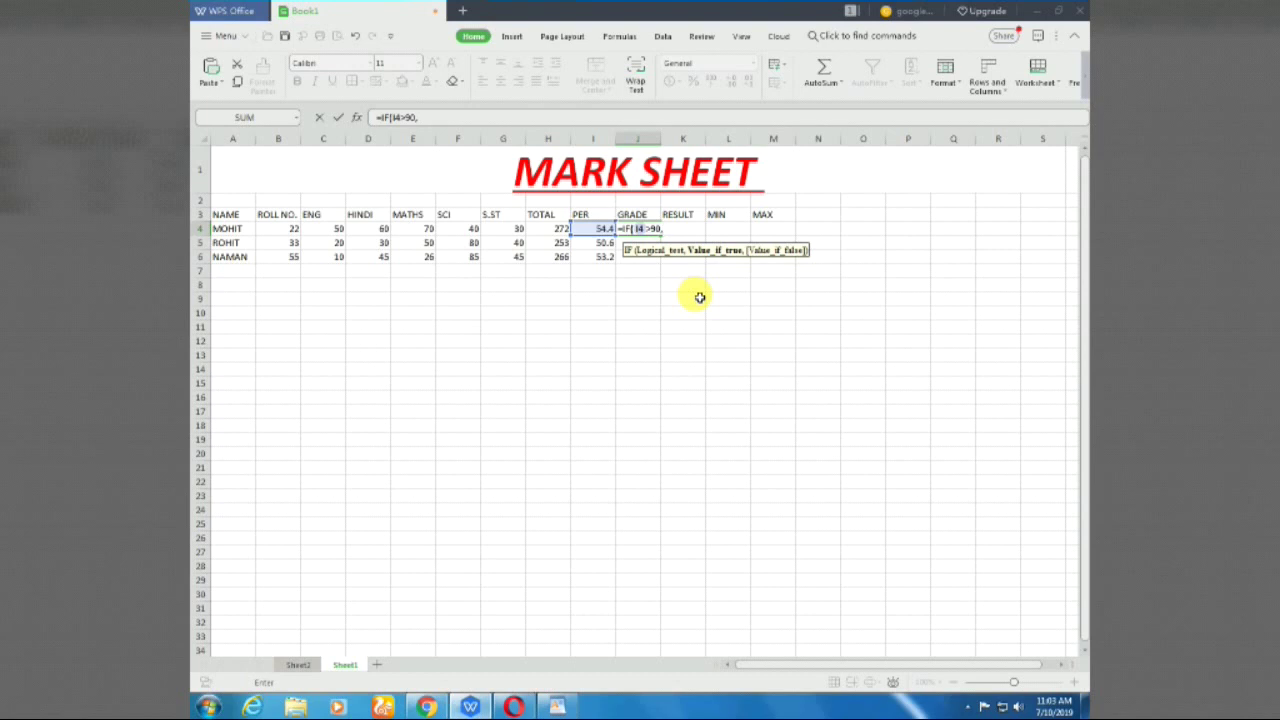
{"action": "type", "text": "\"A"}
{"action": "type", "text": "+"}
{"action": "type", "text": "\""}
{"action": "type", "text": ","}
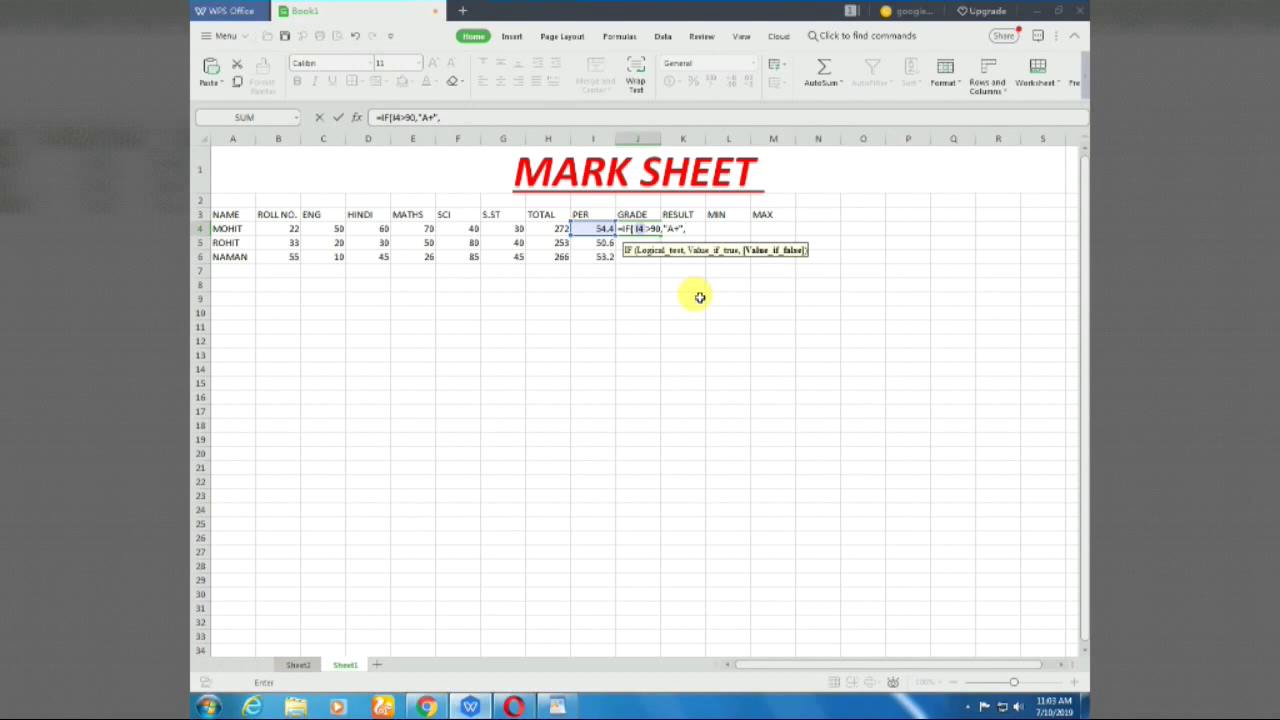
Add nested tests on I4: >80 gives "A", >70 "B+", >60 "B", >50 "C+"
{"action": "type", "text": "IF"}
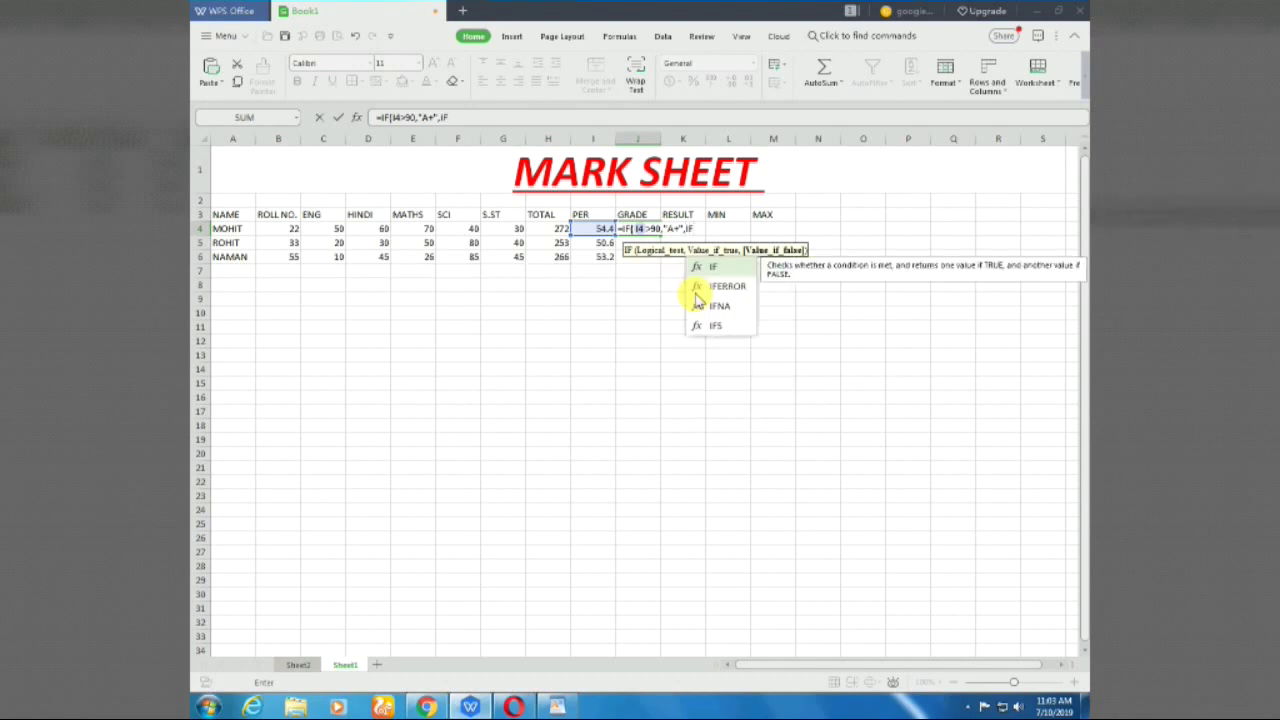
{"action": "type", "text": "("}
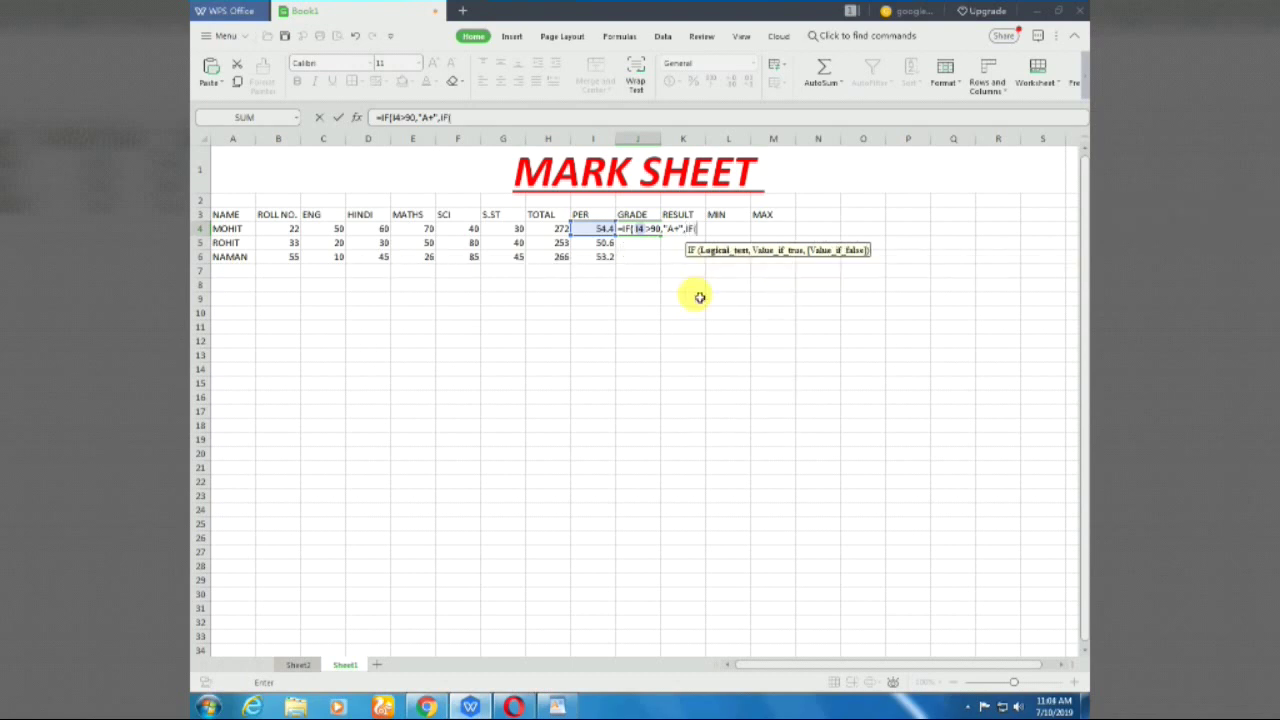
{"action": "key", "text": "Left"}
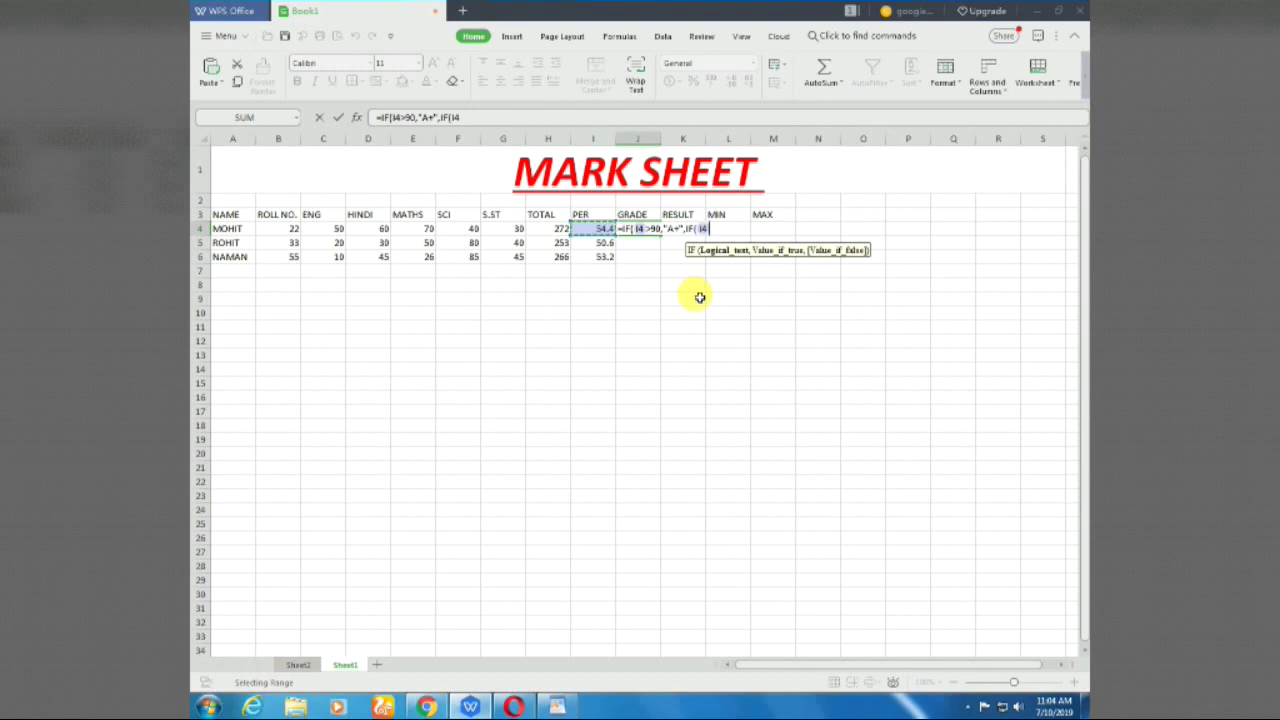
{"action": "type", "text": ">"}
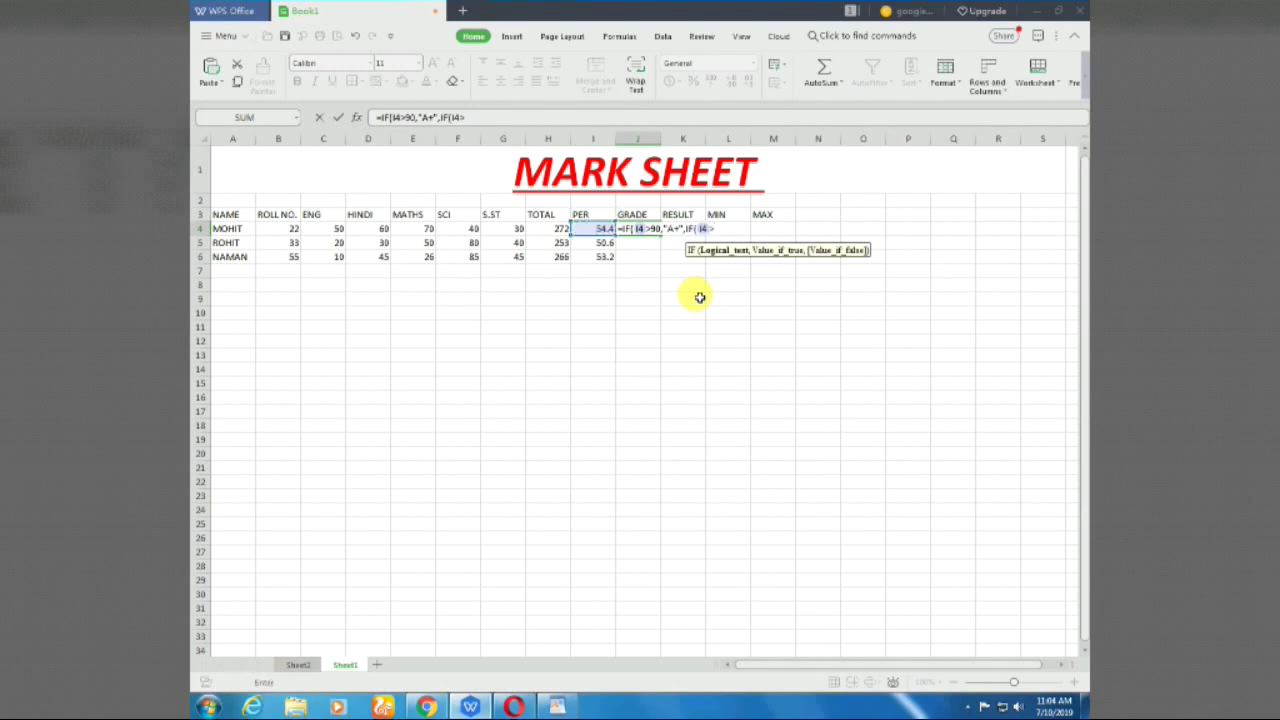
{"action": "type", "text": "9"}
{"action": "key", "text": "BackSpace"}
{"action": "type", "text": "80"}
{"action": "type", "text": "<"}
{"action": "type", "text": ","}
{"action": "type", "text": "\""}
{"action": "type", "text": "A\","}
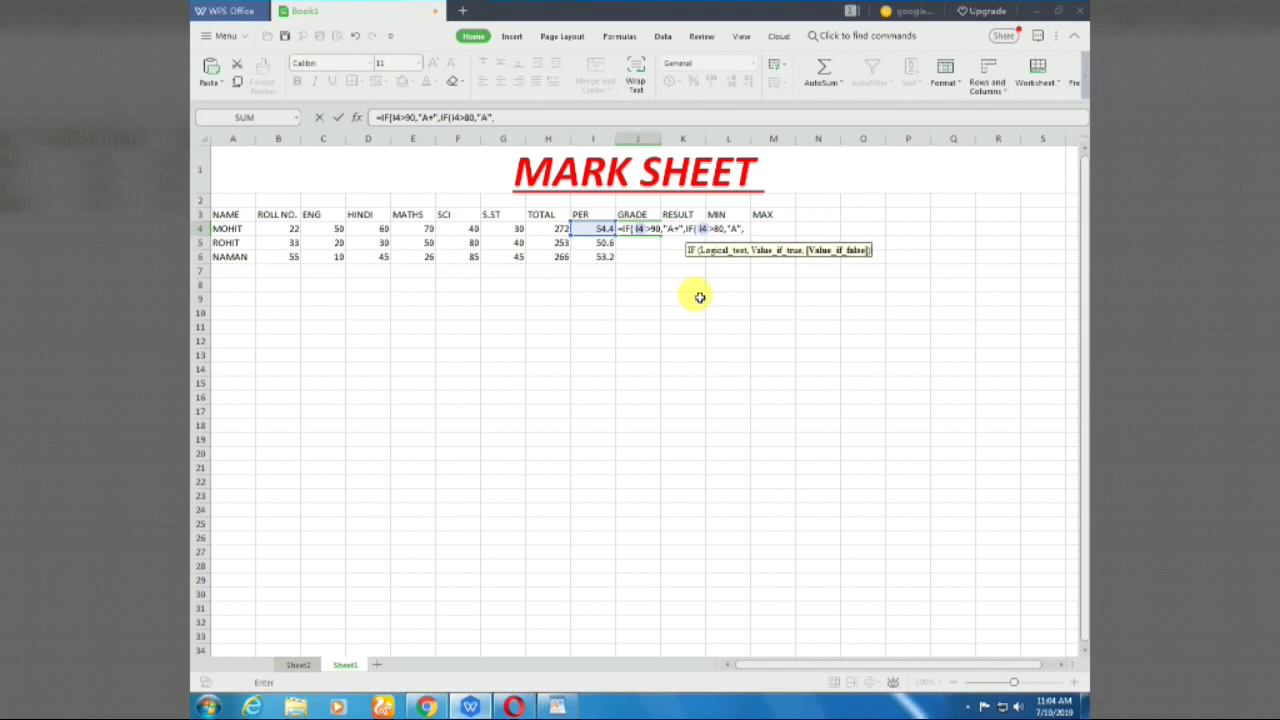
{"action": "type", "text": "IF"}
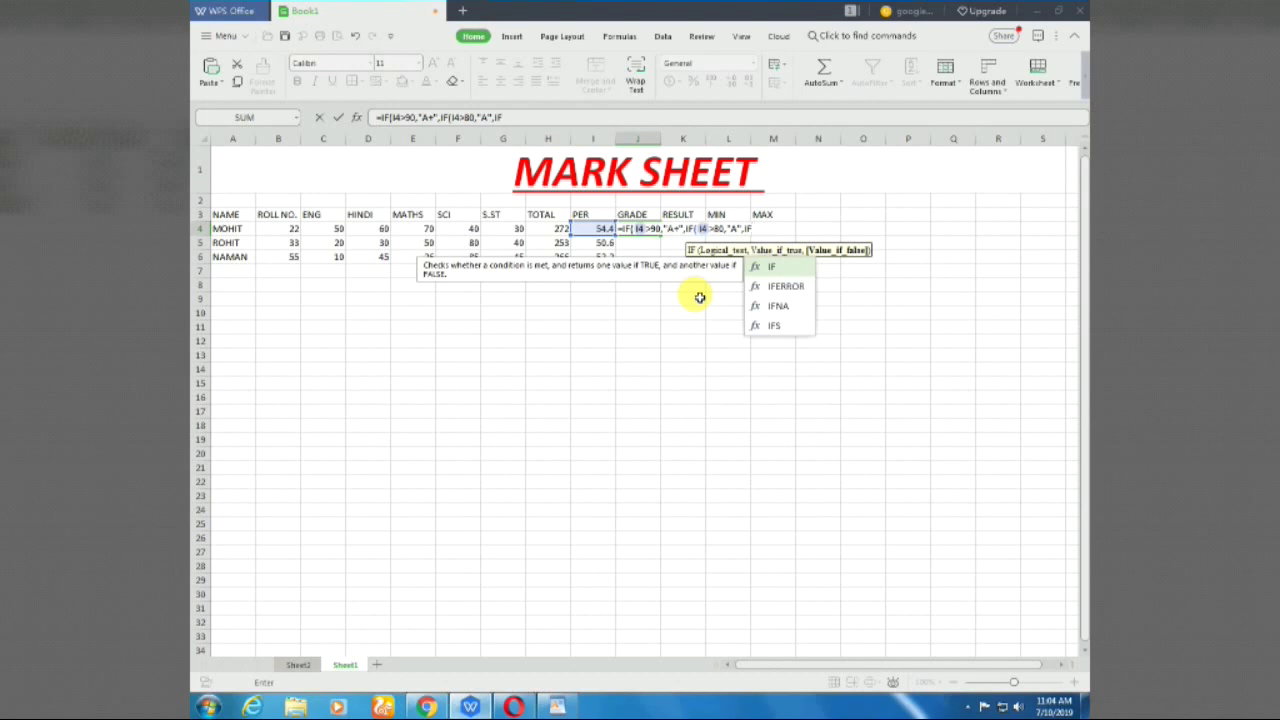
{"action": "type", "text": "("}
{"action": "key", "text": "Left"}
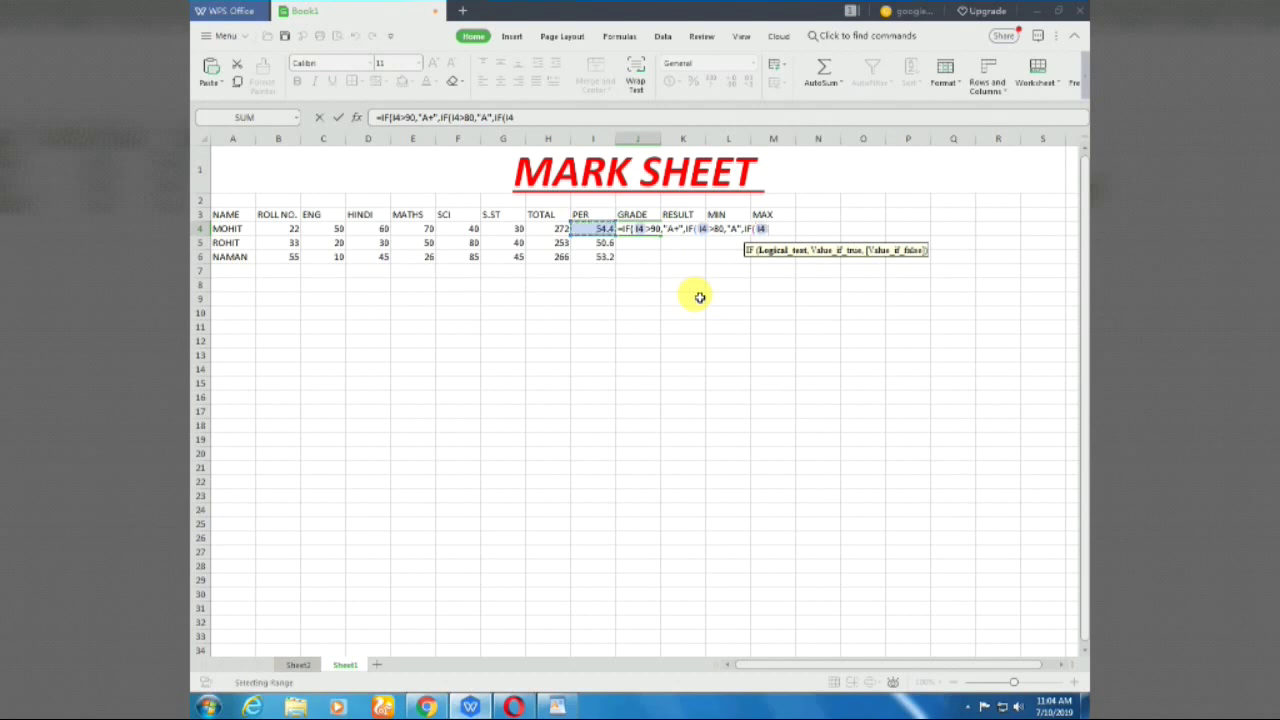
{"action": "type", "text": ">70"}
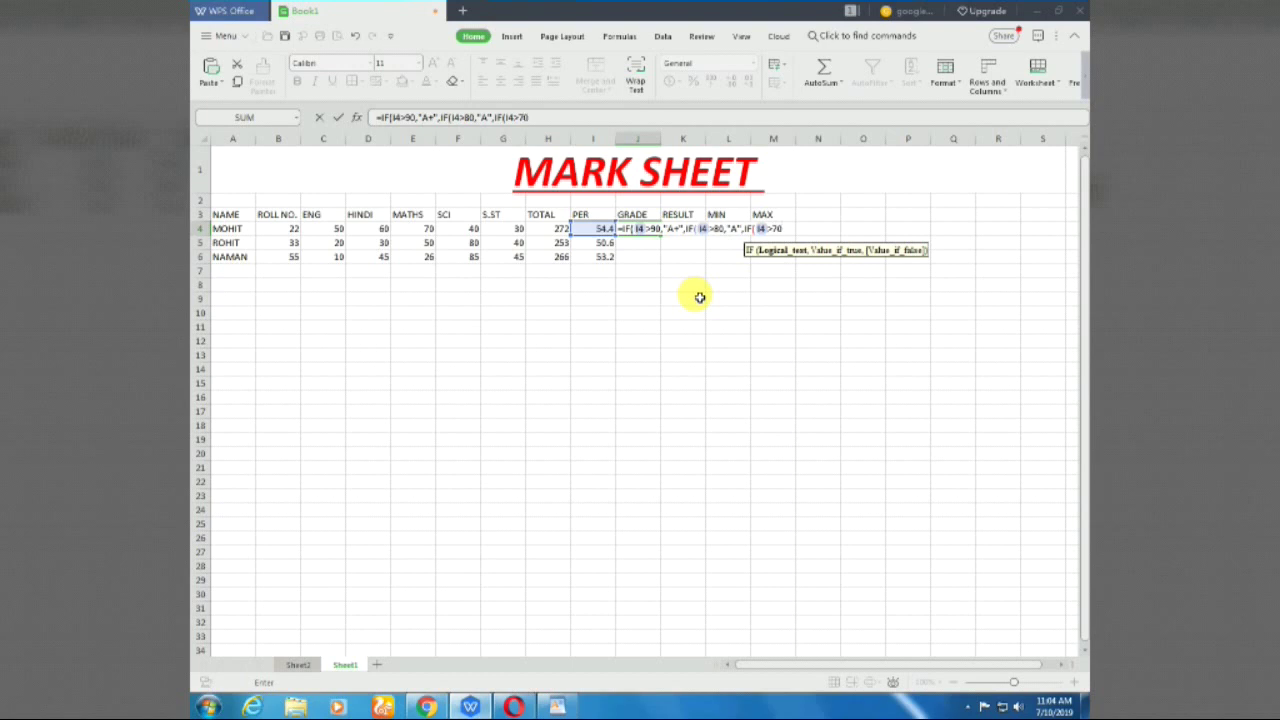
{"action": "type", "text": ","}
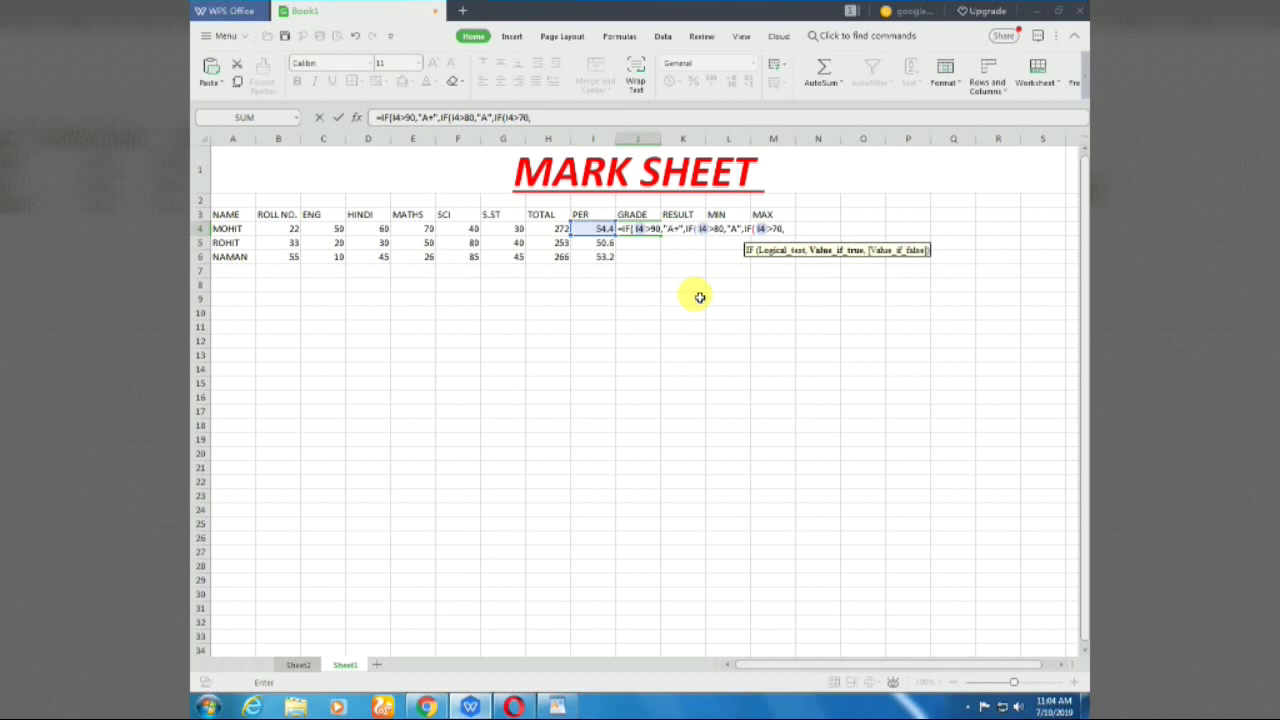
{"action": "type", "text": "\""}
{"action": "type", "text": "B+"}
{"action": "type", "text": "\",IF"}
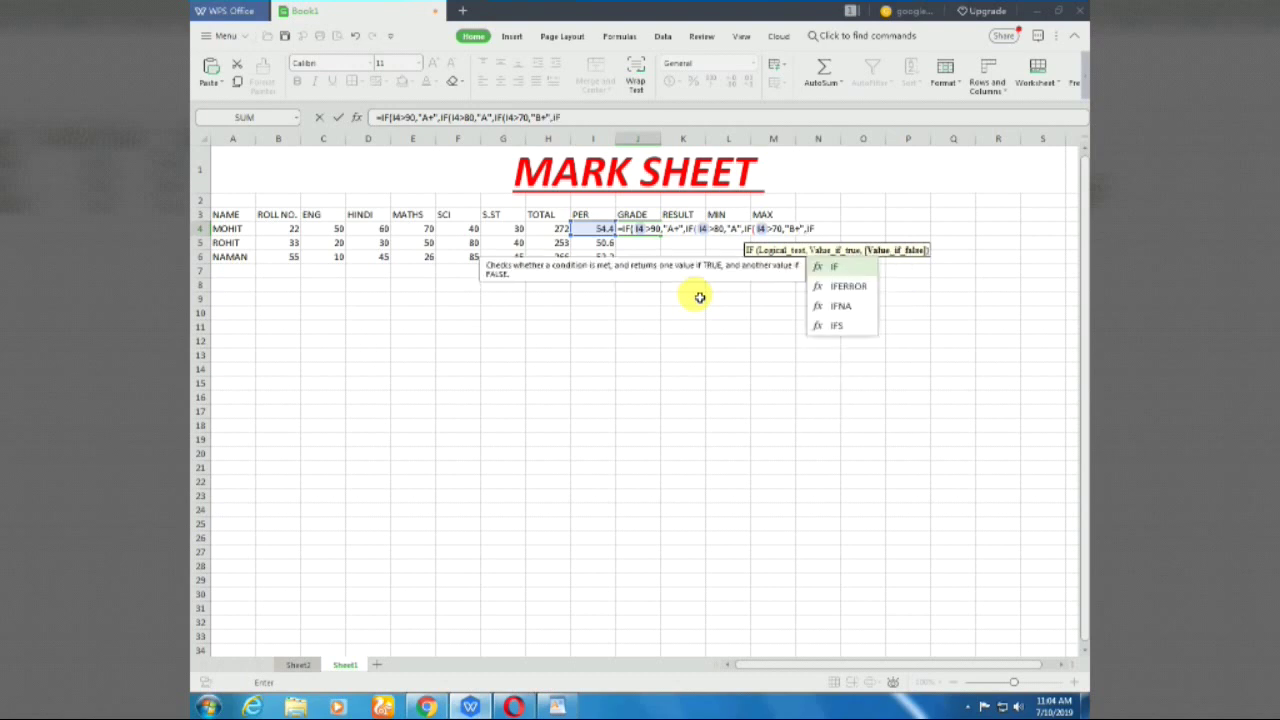
{"action": "type", "text": "("}
{"action": "key", "text": "Left"}
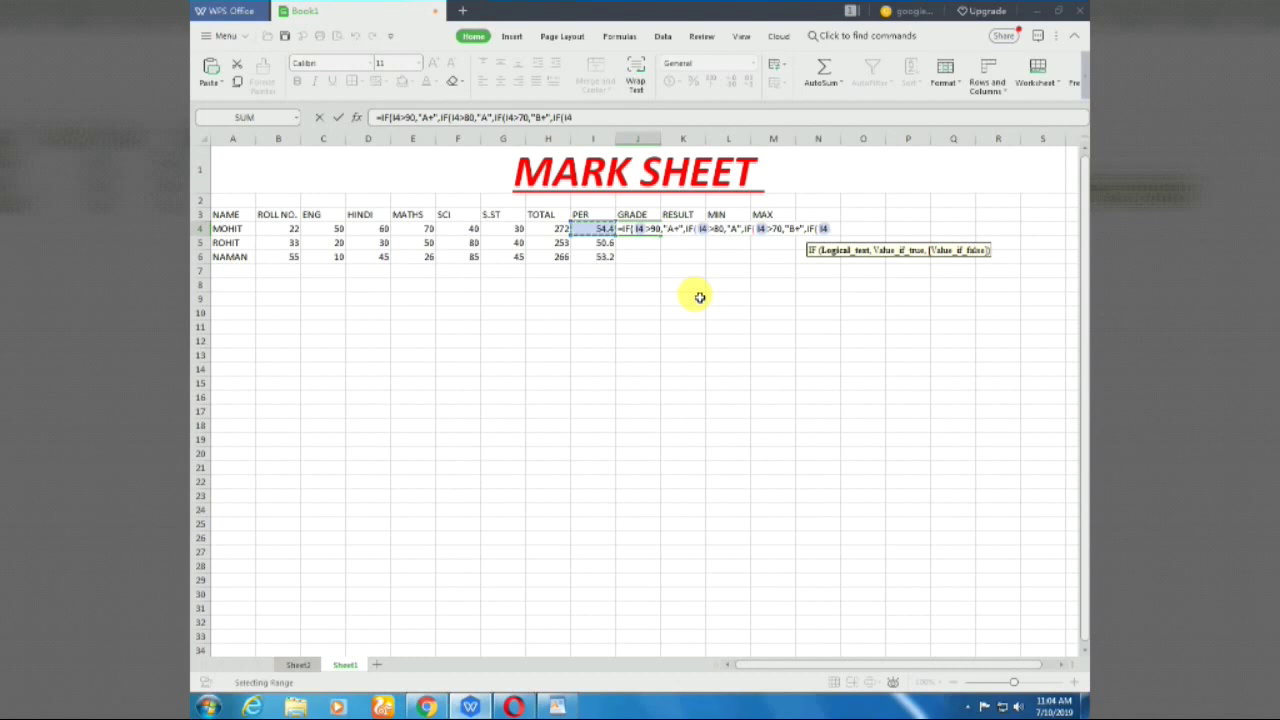
{"action": "type", "text": ">"}
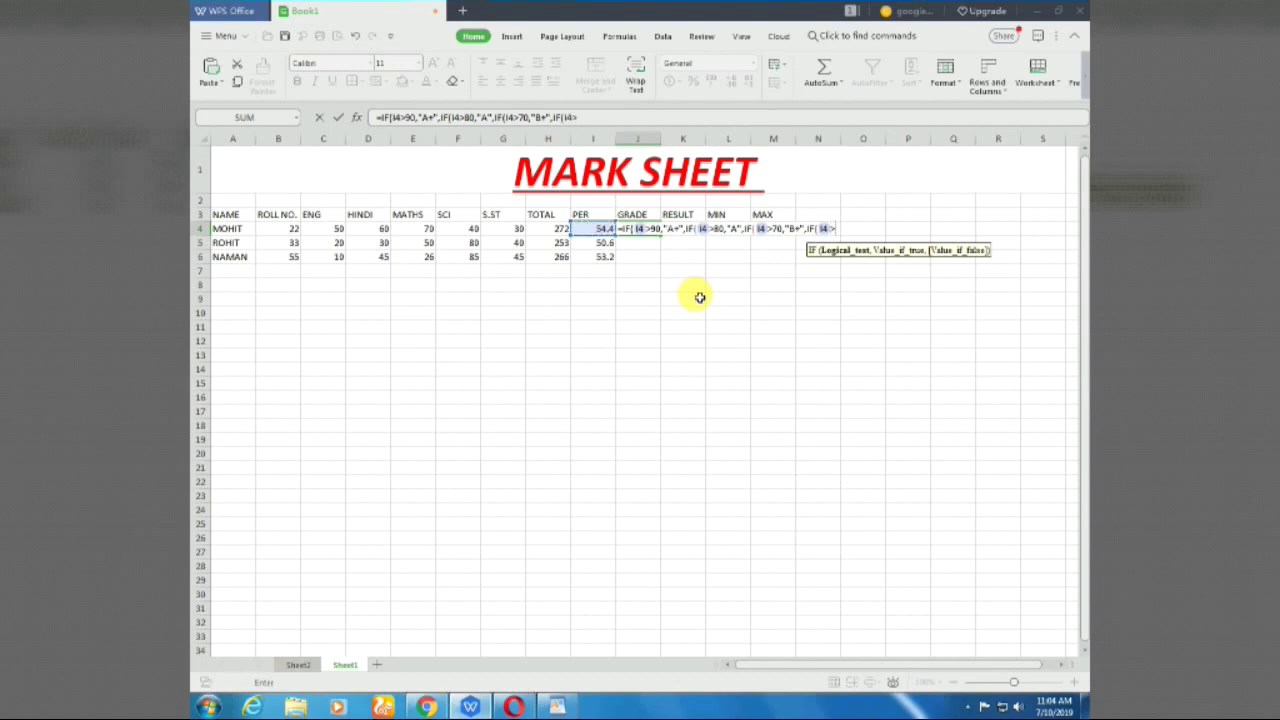
{"action": "type", "text": "60"}
{"action": "type", "text": ",\"B\","}
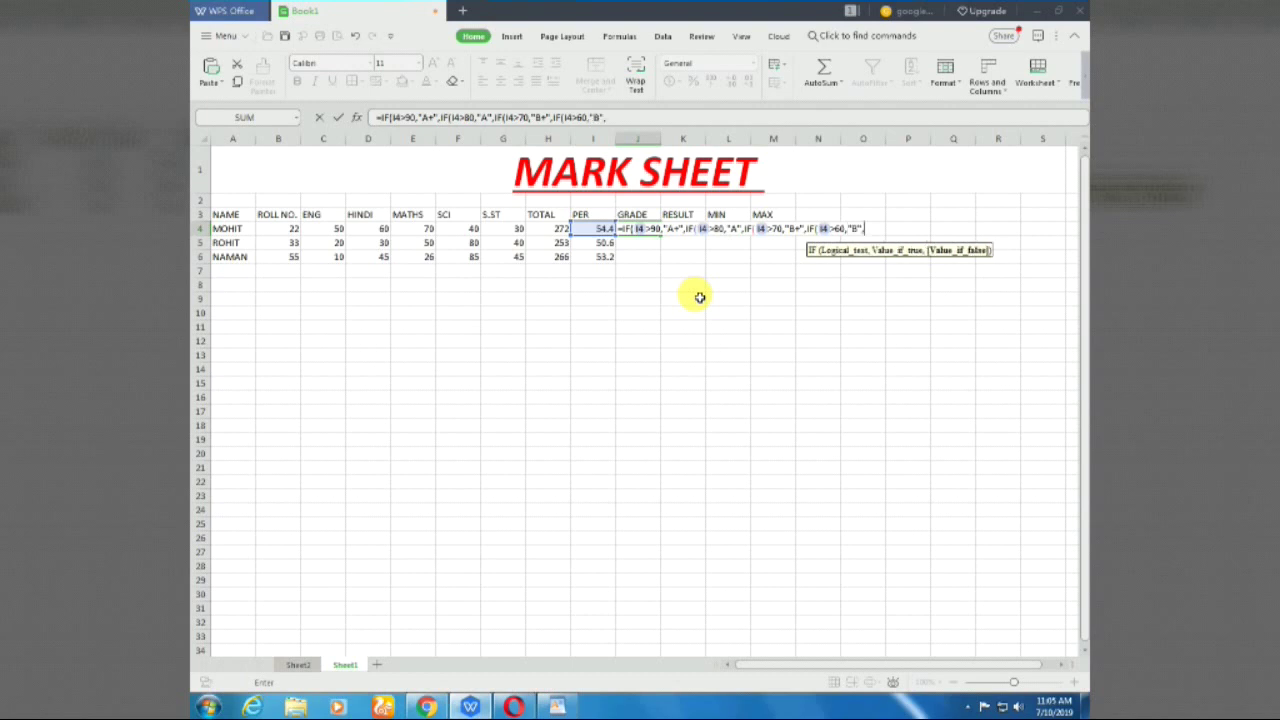
{"action": "type", "text": "IF"}
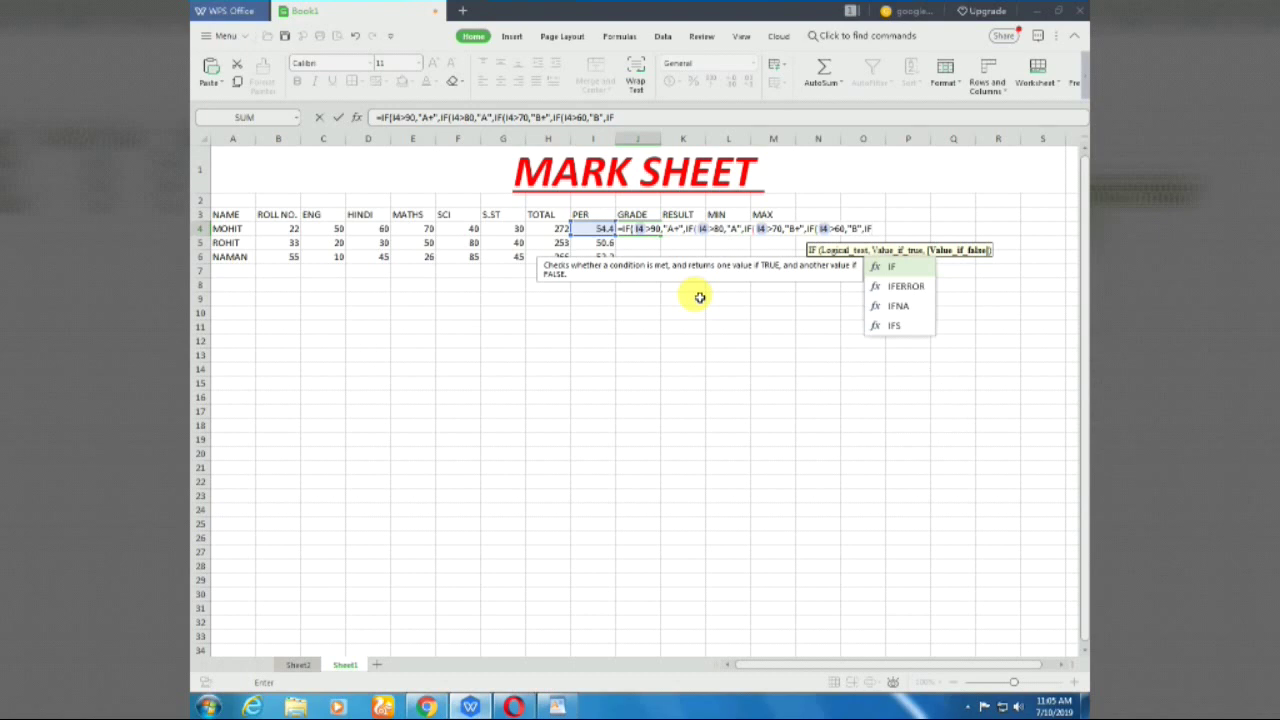
{"action": "type", "text": "("}
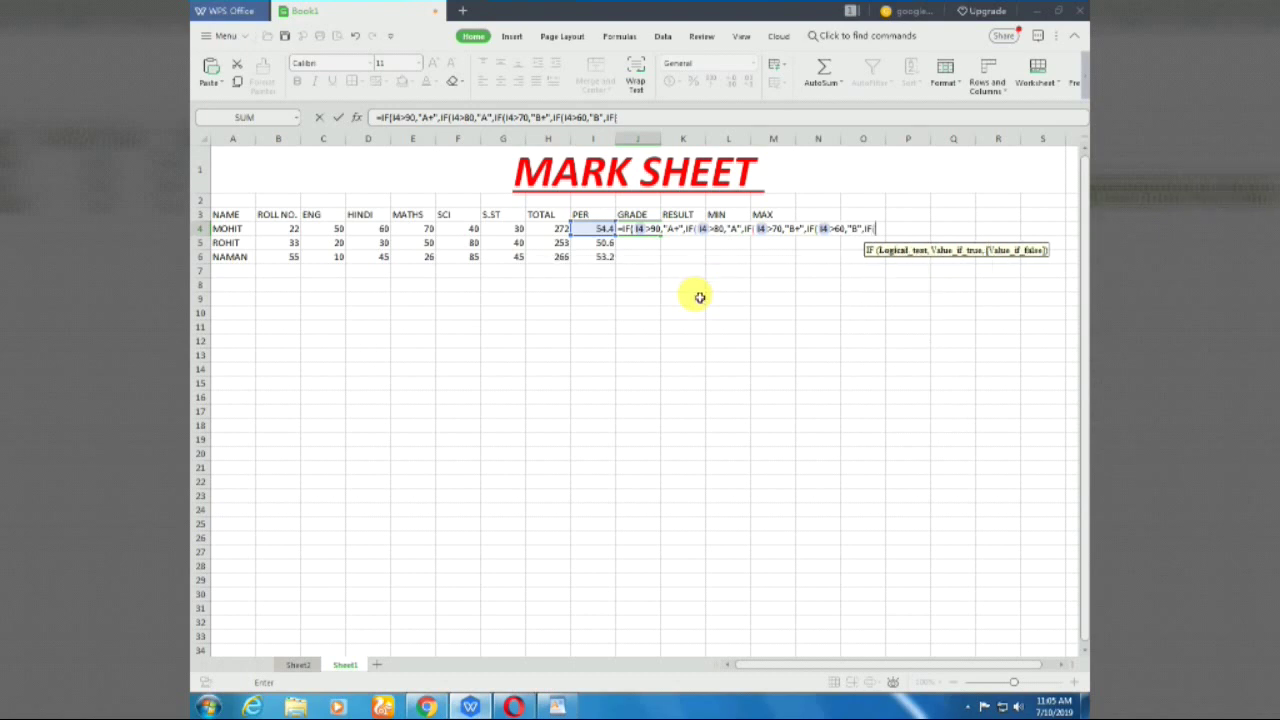
{"action": "key", "text": "Left"}
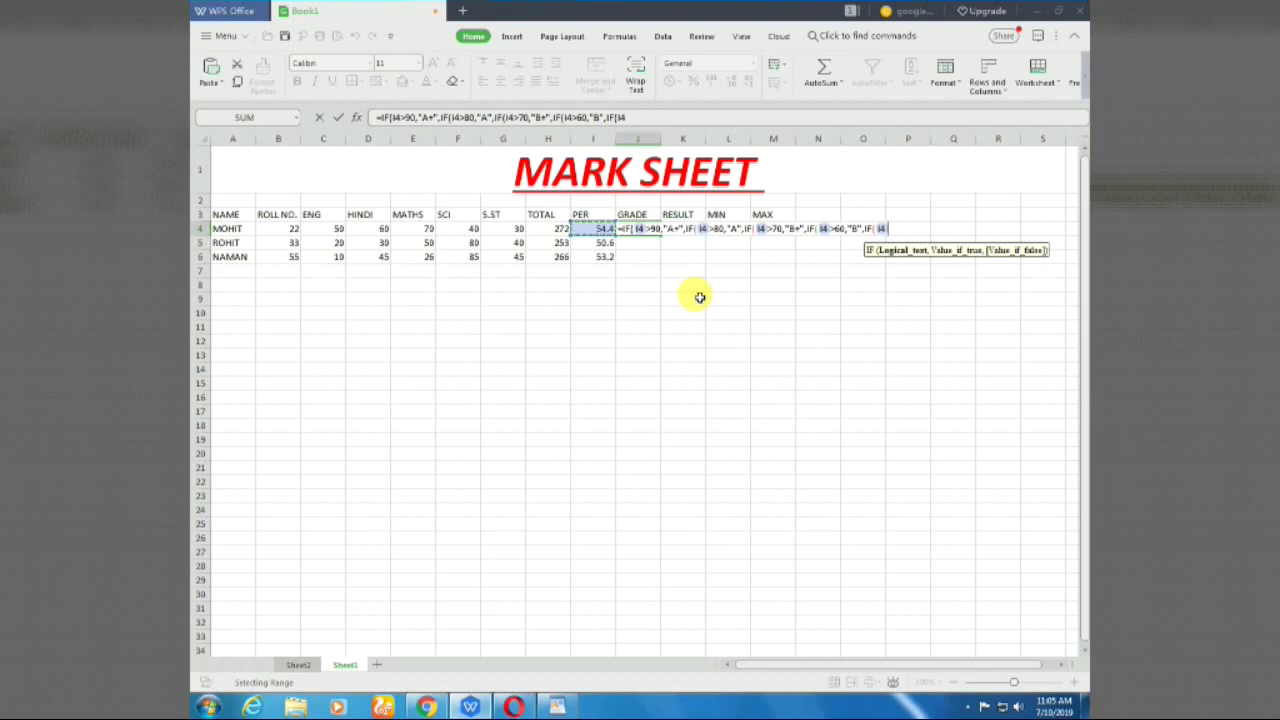
{"action": "type", "text": ">50"}
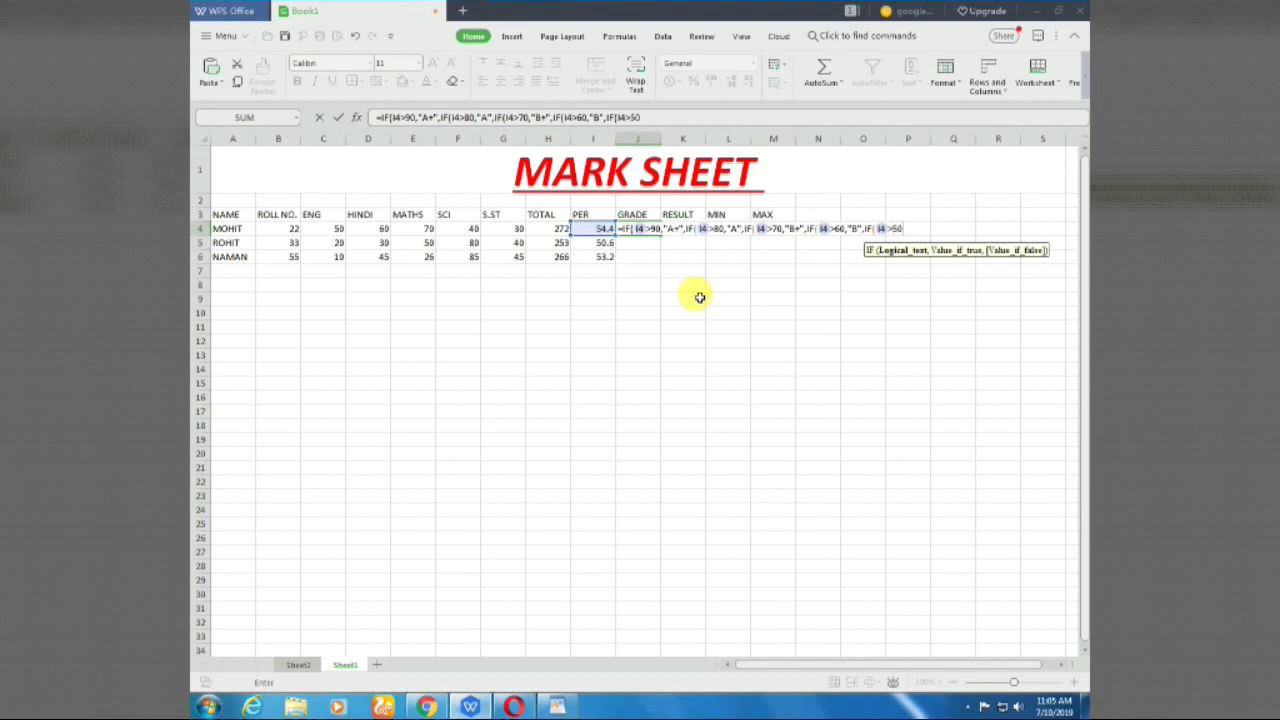
{"action": "type", "text": ","}
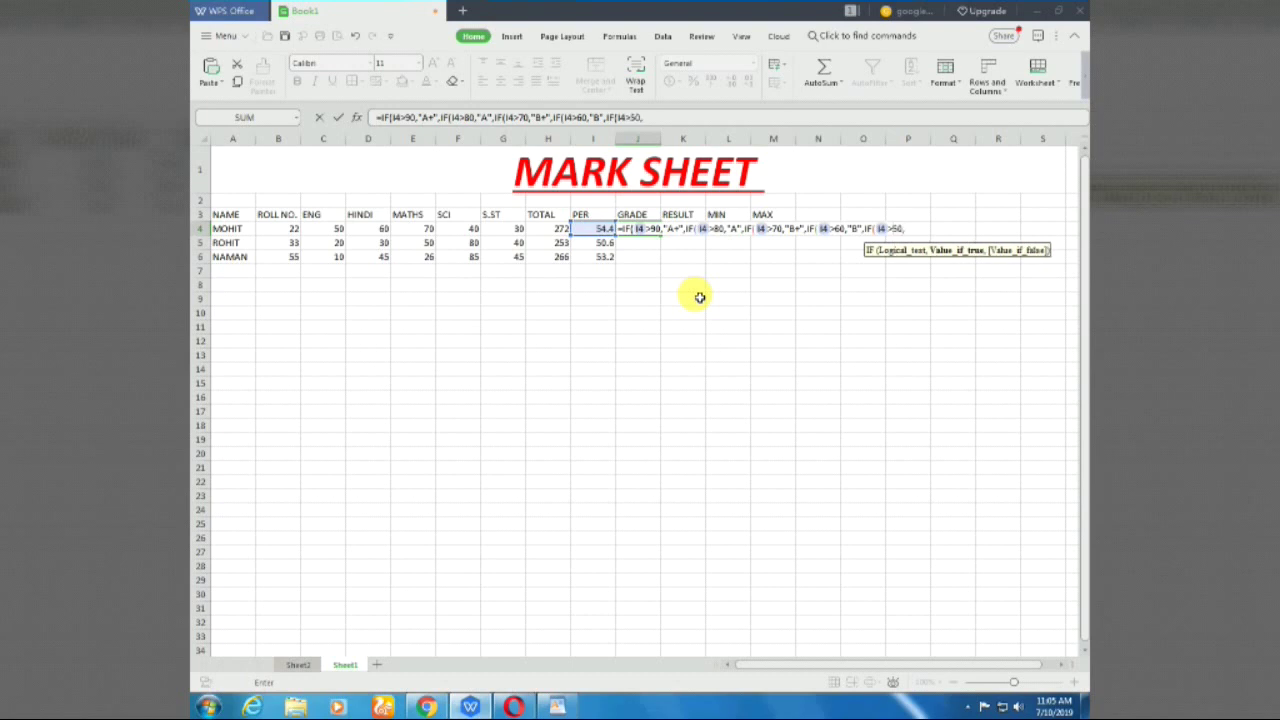
{"action": "type", "text": "\""}
{"action": "type", "text": "C+\""}
{"action": "type", "text": ","}
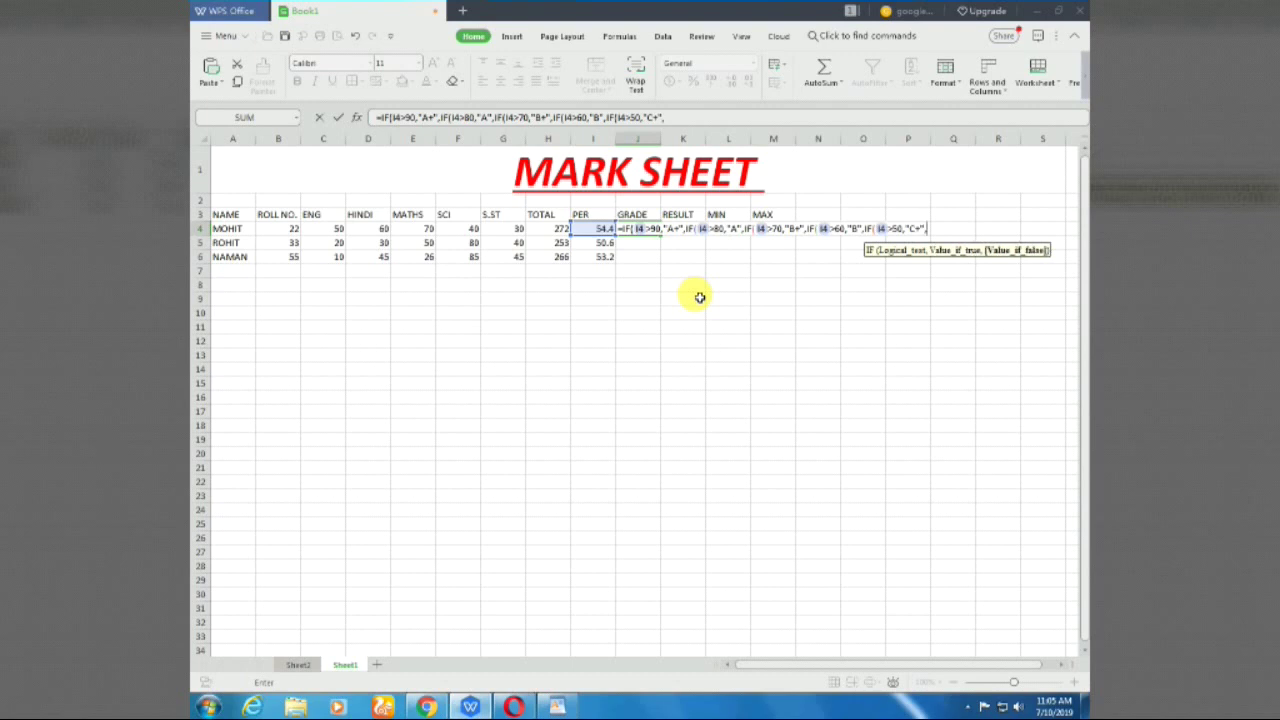
{"action": "type", "text": "IF"}
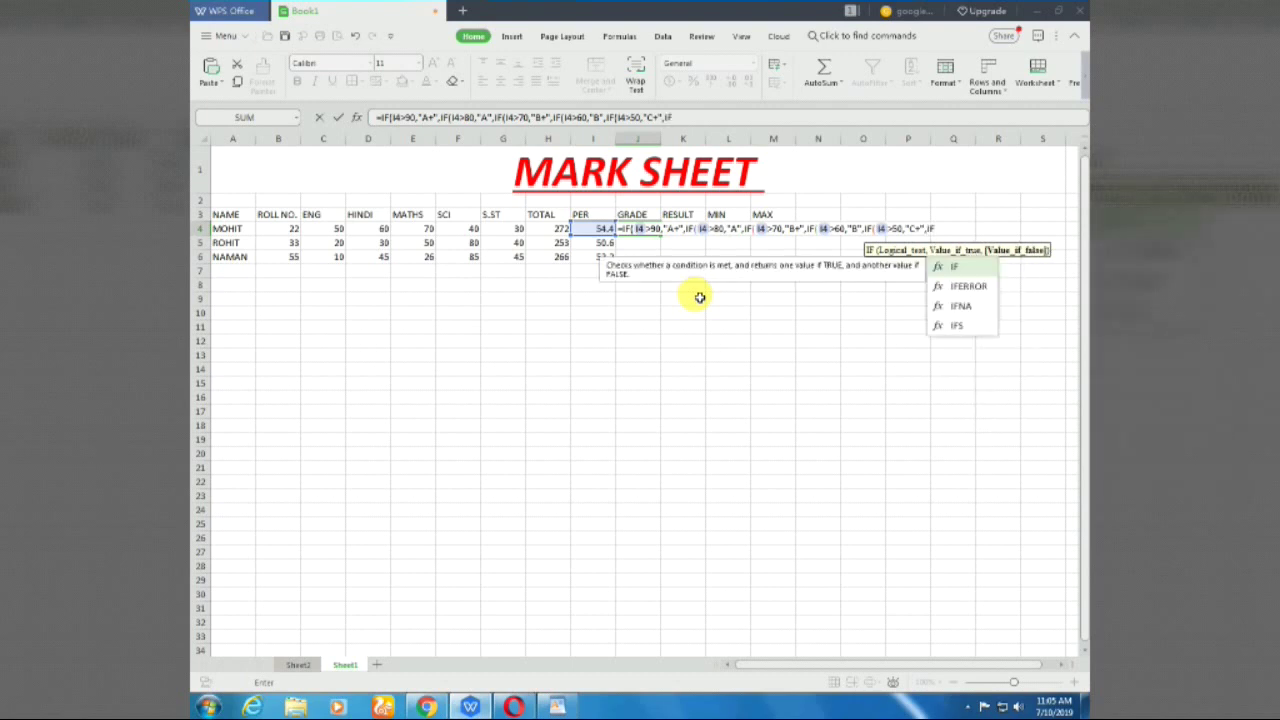
{"action": "type", "text": "("}
Extend J4's nested IF with I4>40 giving "C" and I4>33 giving "D"
{"action": "key", "text": "Left"}
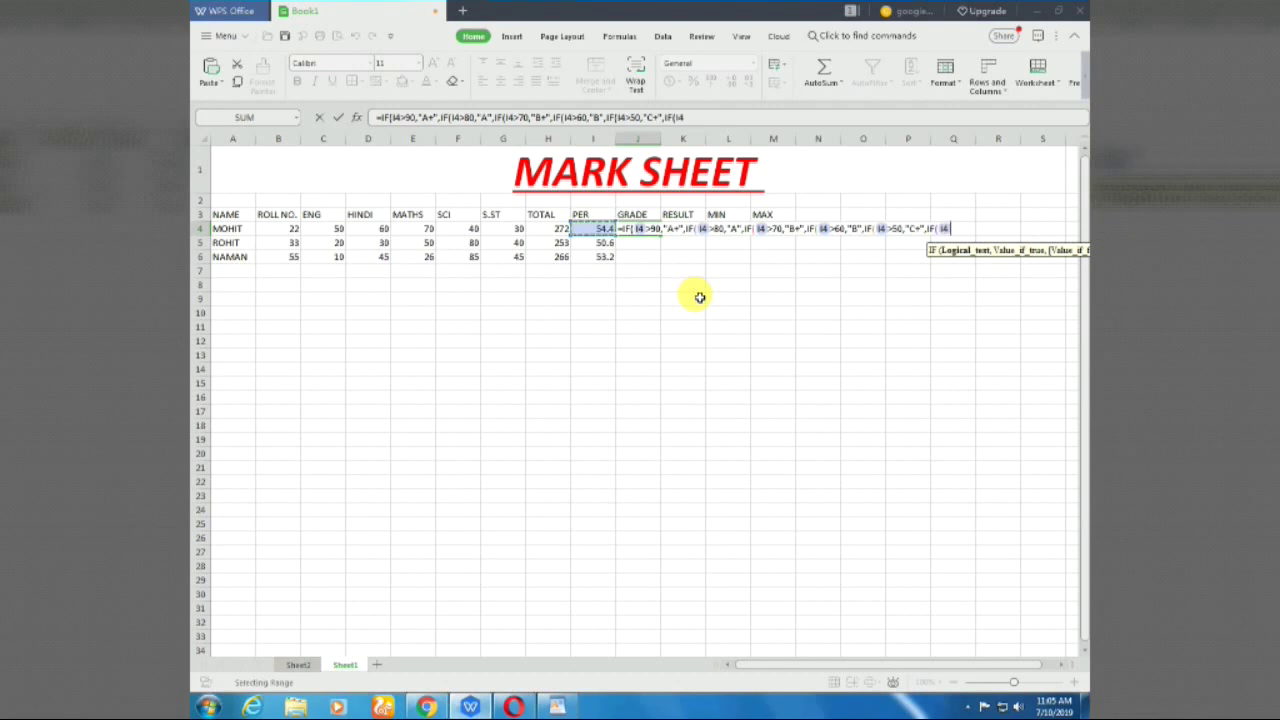
{"action": "type", "text": ">"}
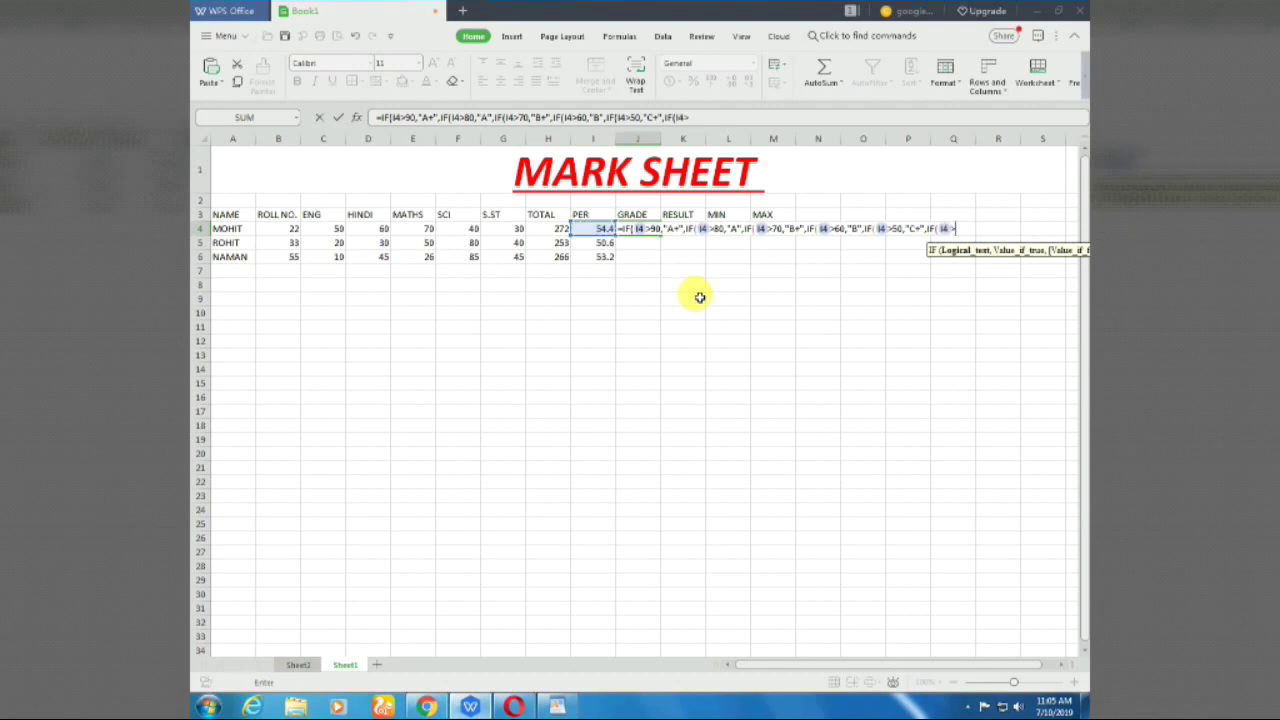
{"action": "type", "text": "40,\""}
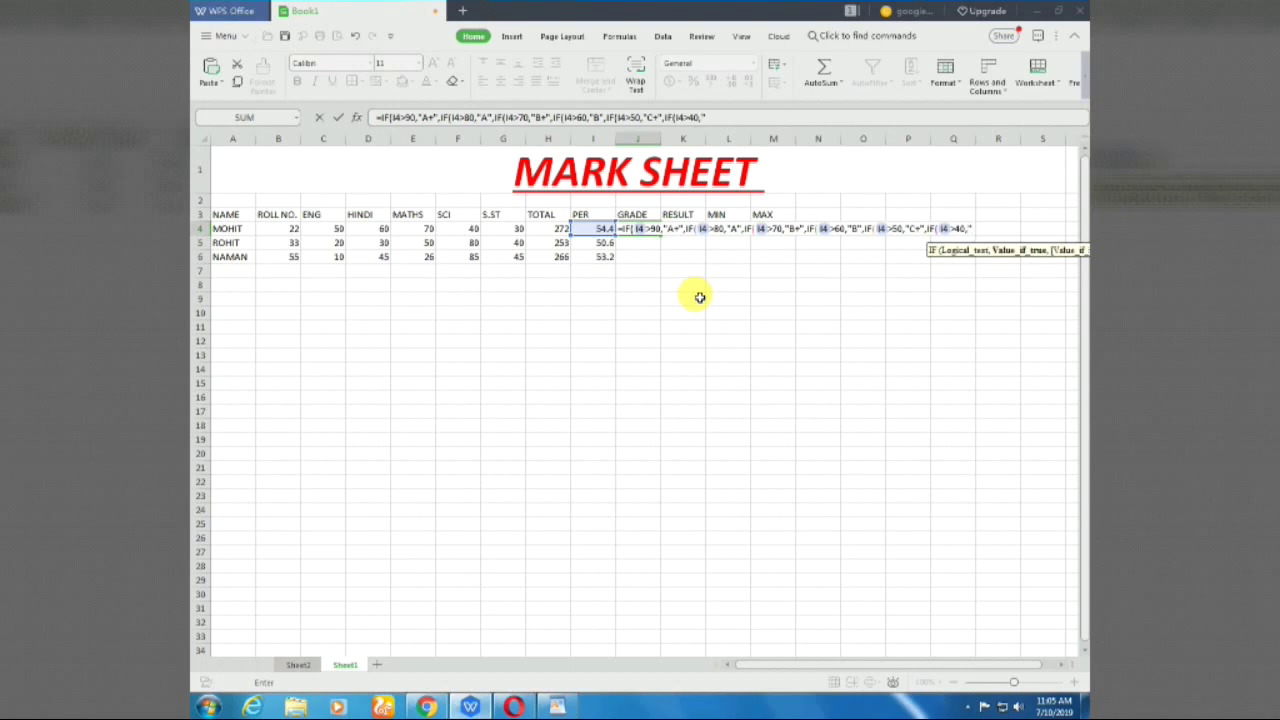
{"action": "type", "text": "C\""}
{"action": "type", "text": ","}
{"action": "type", "text": "IF"}
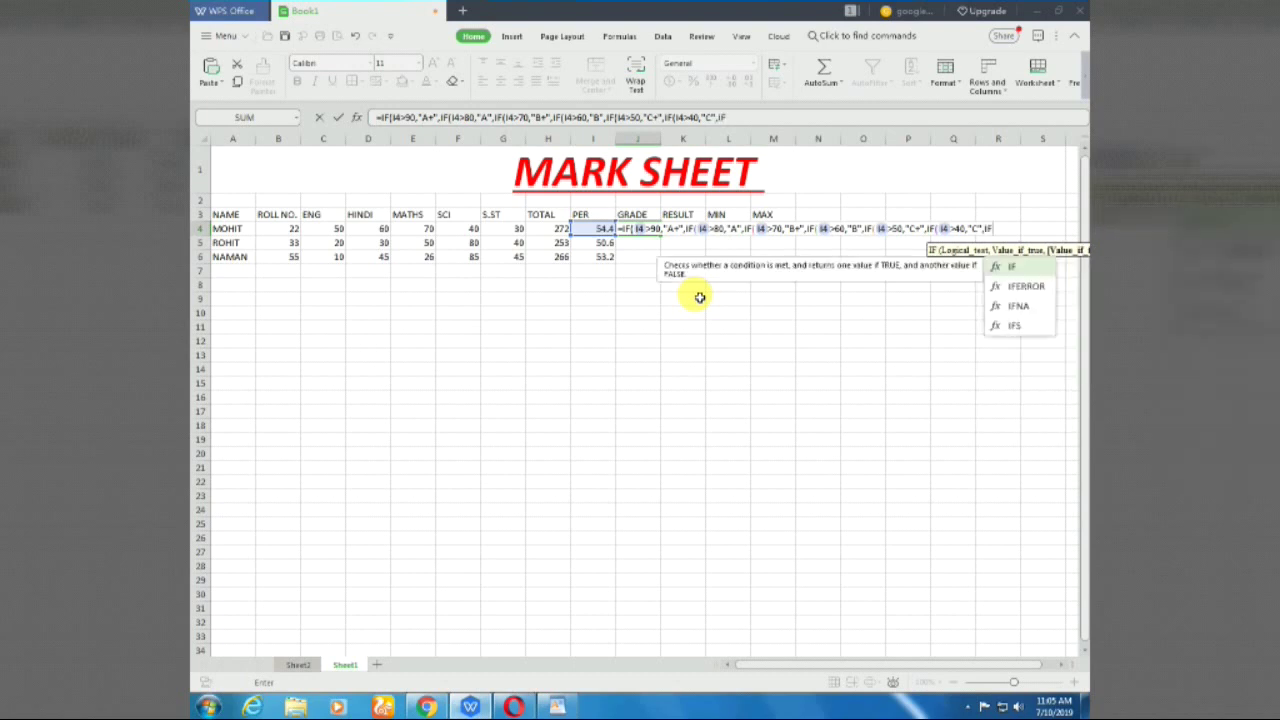
{"action": "type", "text": "("}
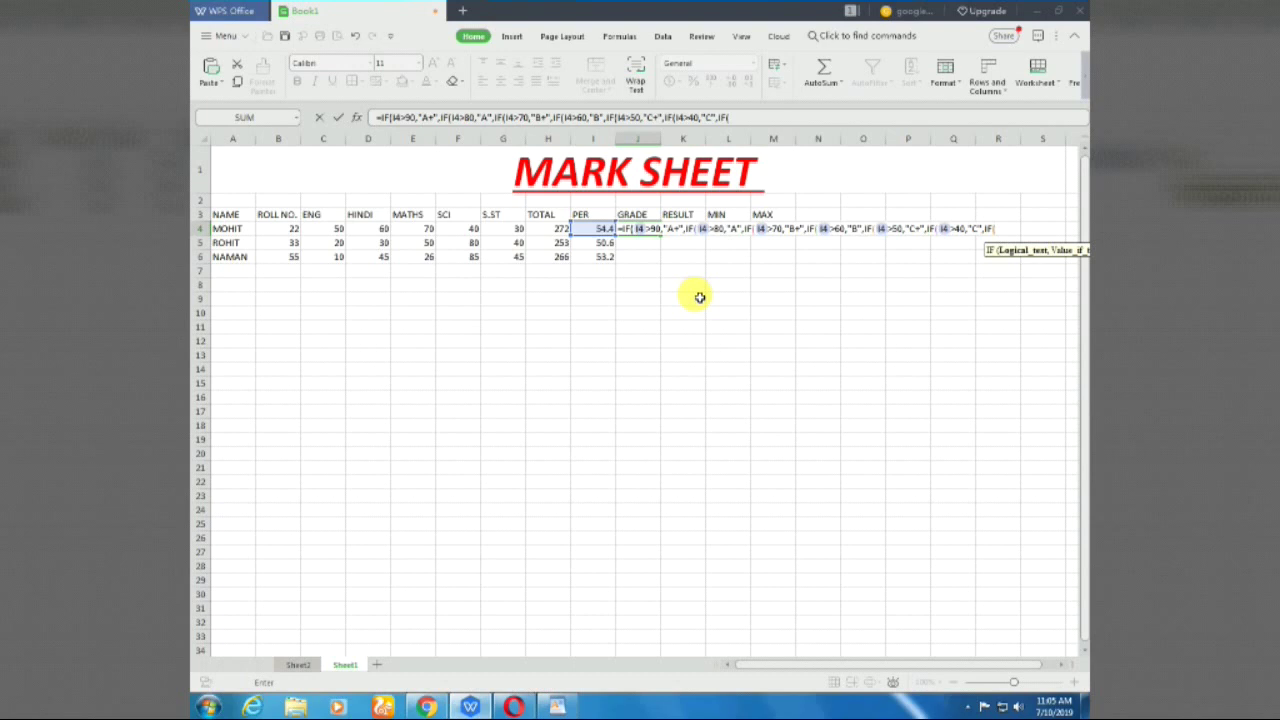
{"action": "key", "text": "Left"}
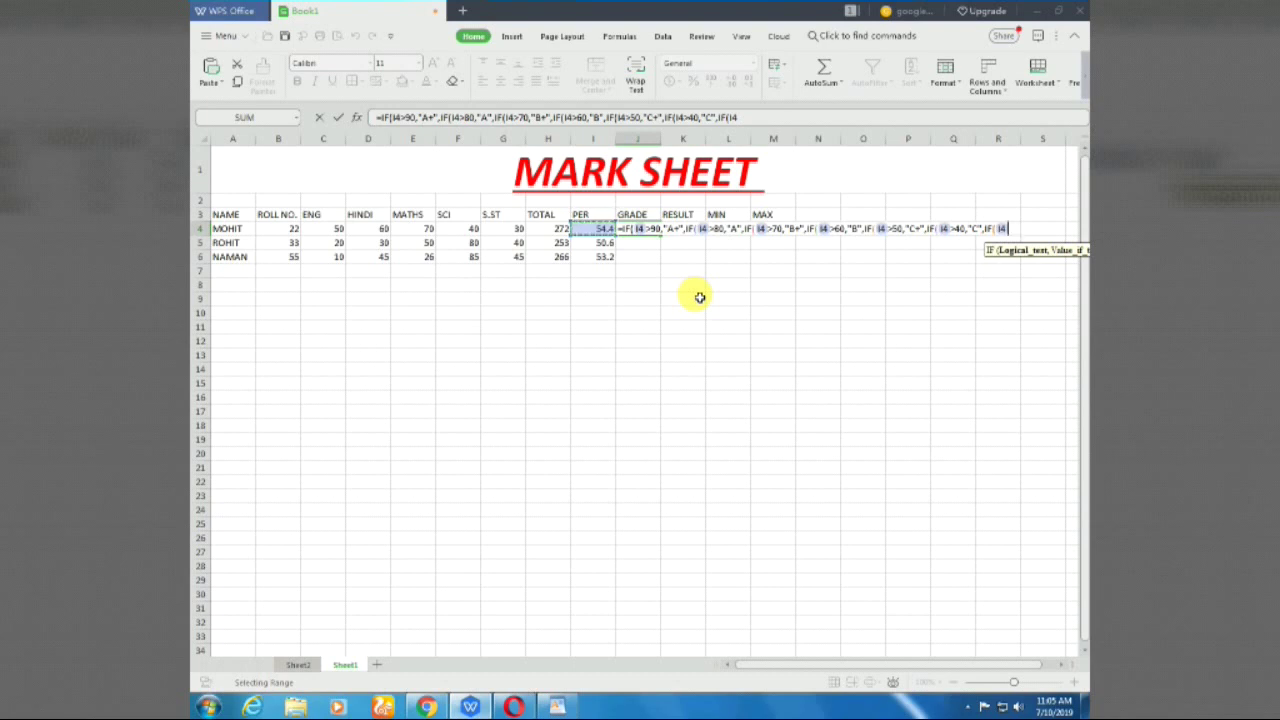
{"action": "type", "text": ">"}
{"action": "key", "text": "BackSpace"}
{"action": "type", "text": "<"}
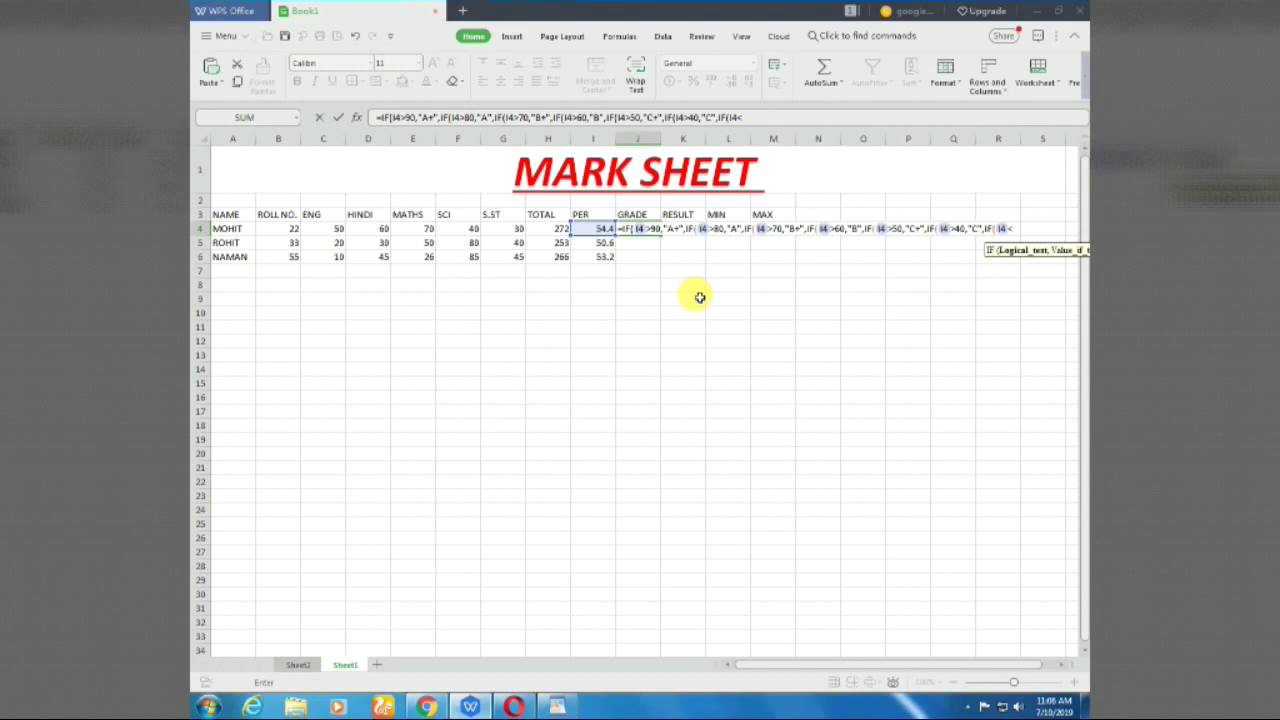
{"action": "key", "text": "BackSpace"}
{"action": "type", "text": ">"}
{"action": "type", "text": "30"}
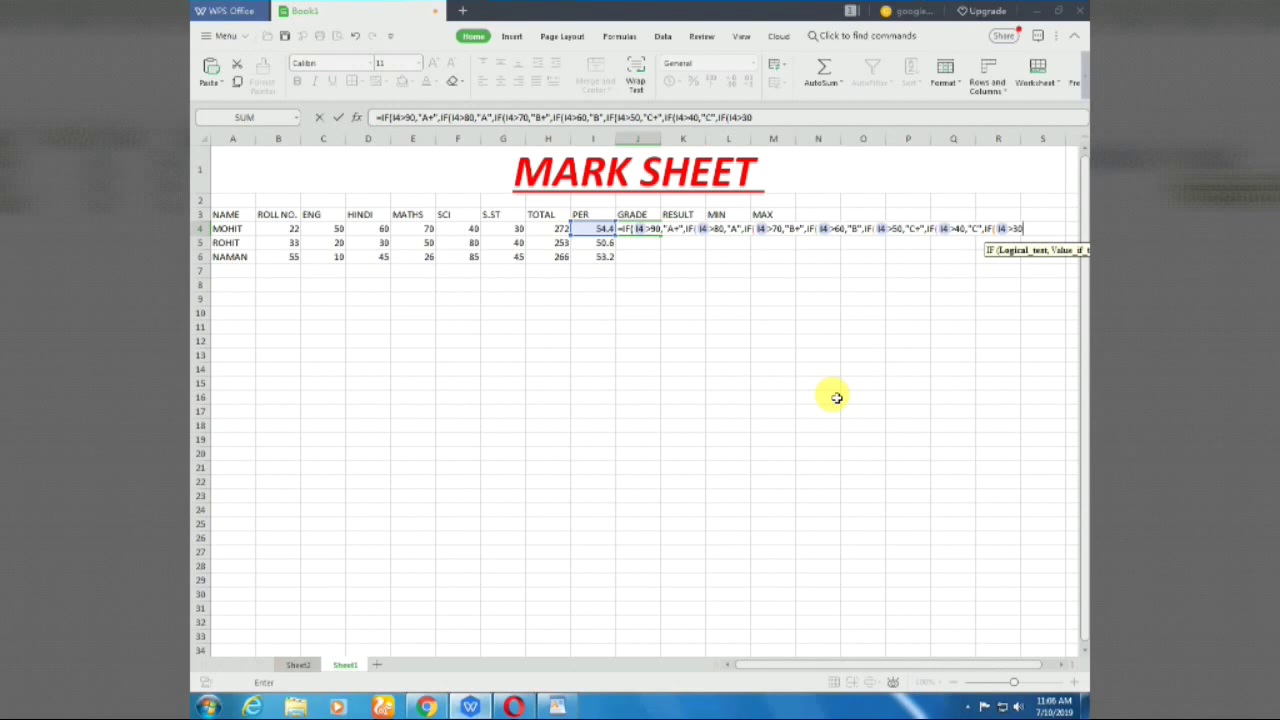
{"action": "key", "text": "BackSpace"}
{"action": "type", "text": "3"}
{"action": "type", "text": ",\"D\",I"}
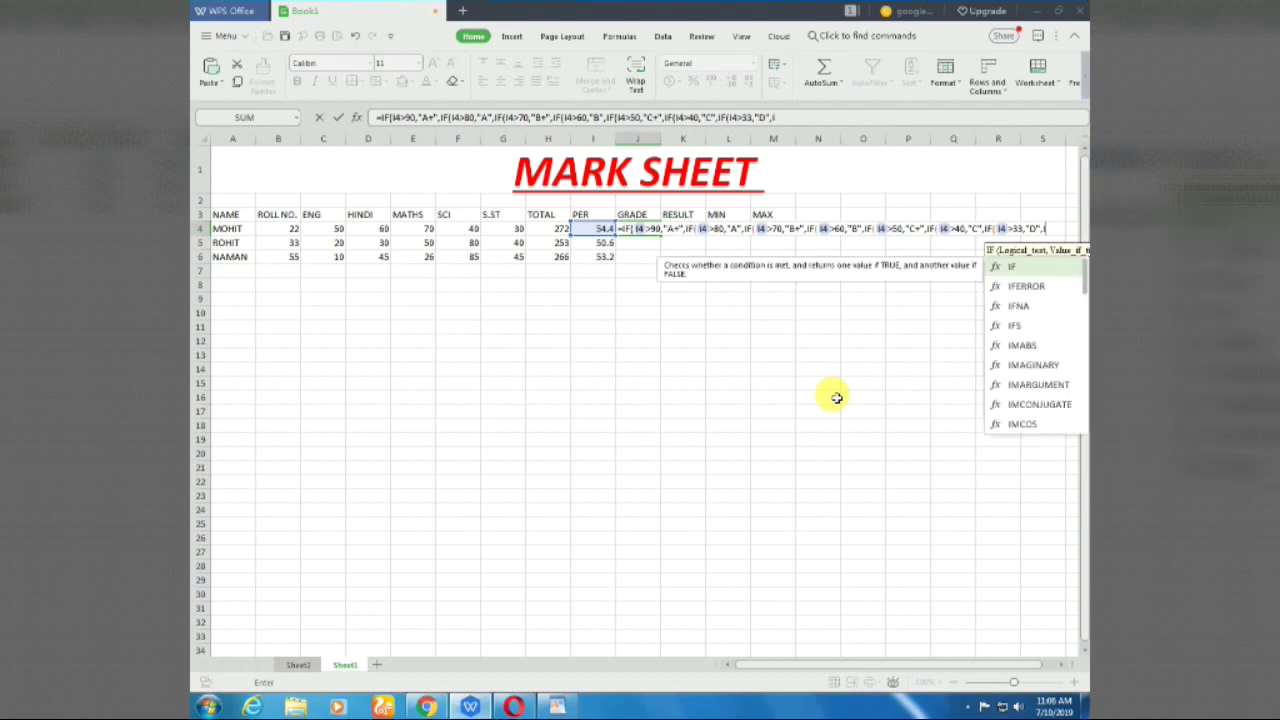
{"action": "type", "text": "F("}
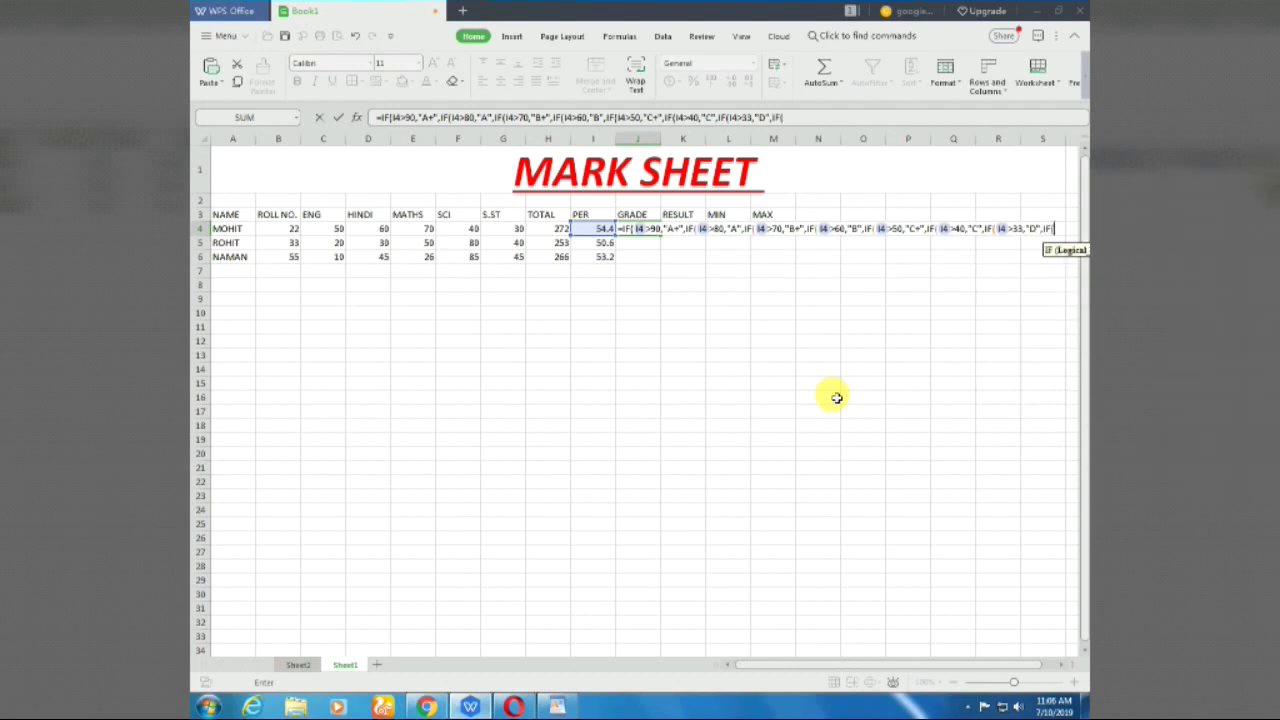
Finish J4's formula with I4<33 giving "E" plus closing brackets, so MOHIT shows C+
{"action": "key", "text": "Left"}
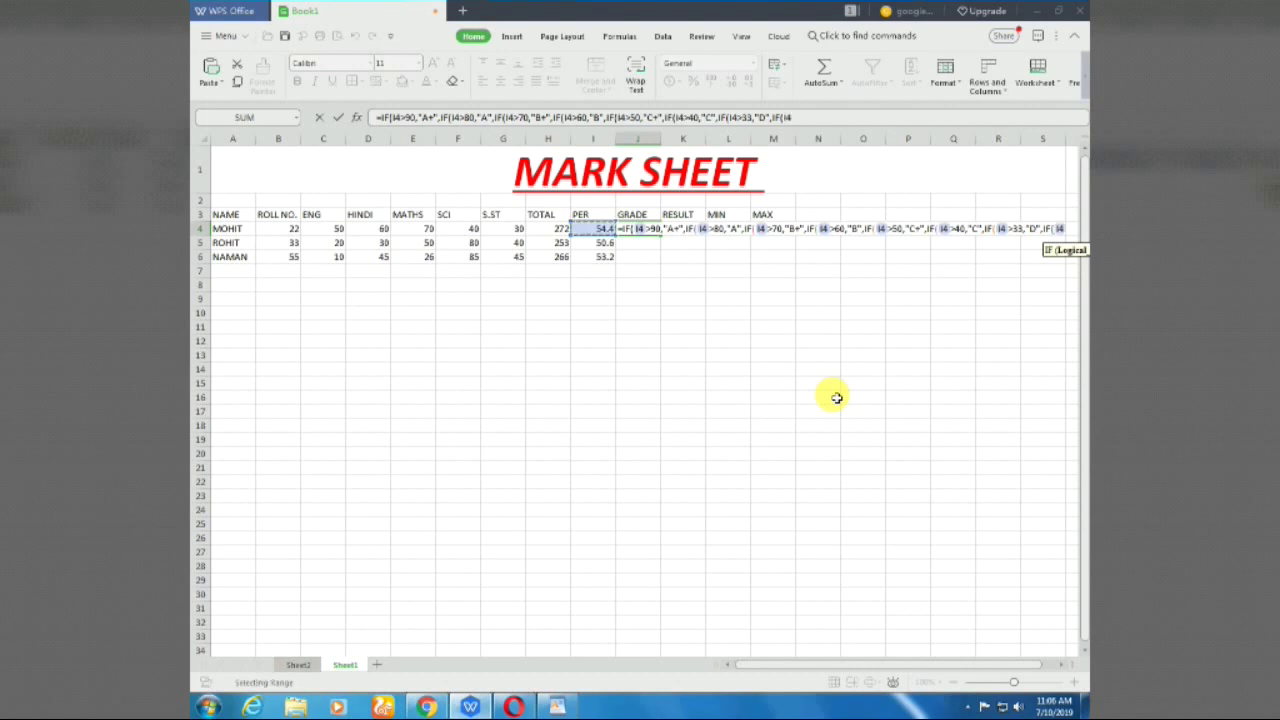
{"action": "type", "text": "<"}
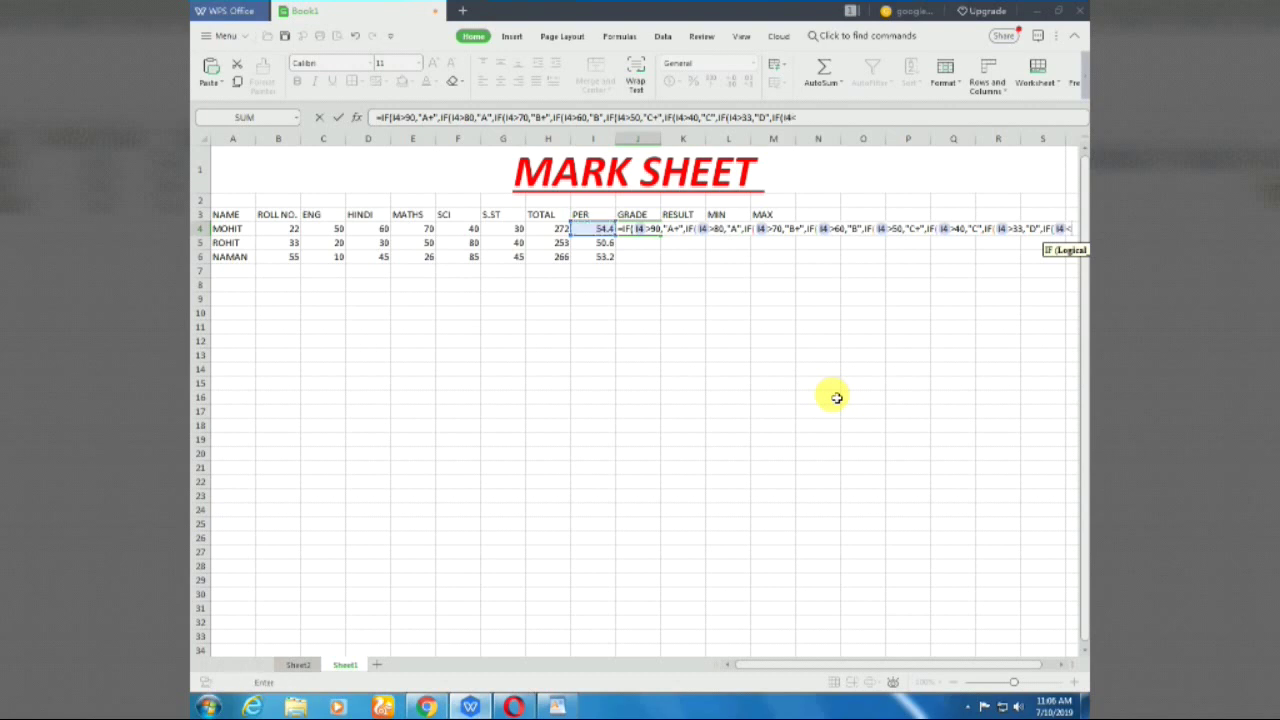
{"action": "type", "text": "3"}
{"action": "type", "text": "3"}
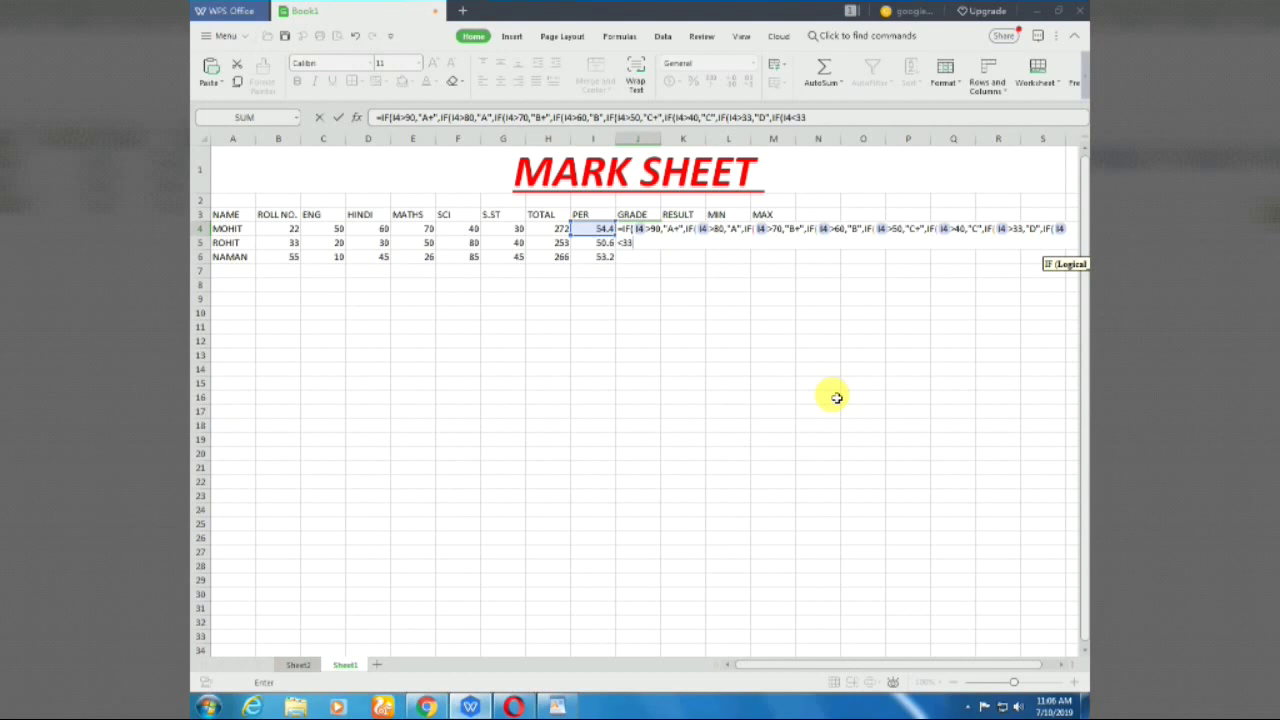
{"action": "type", "text": ",\"E\""}
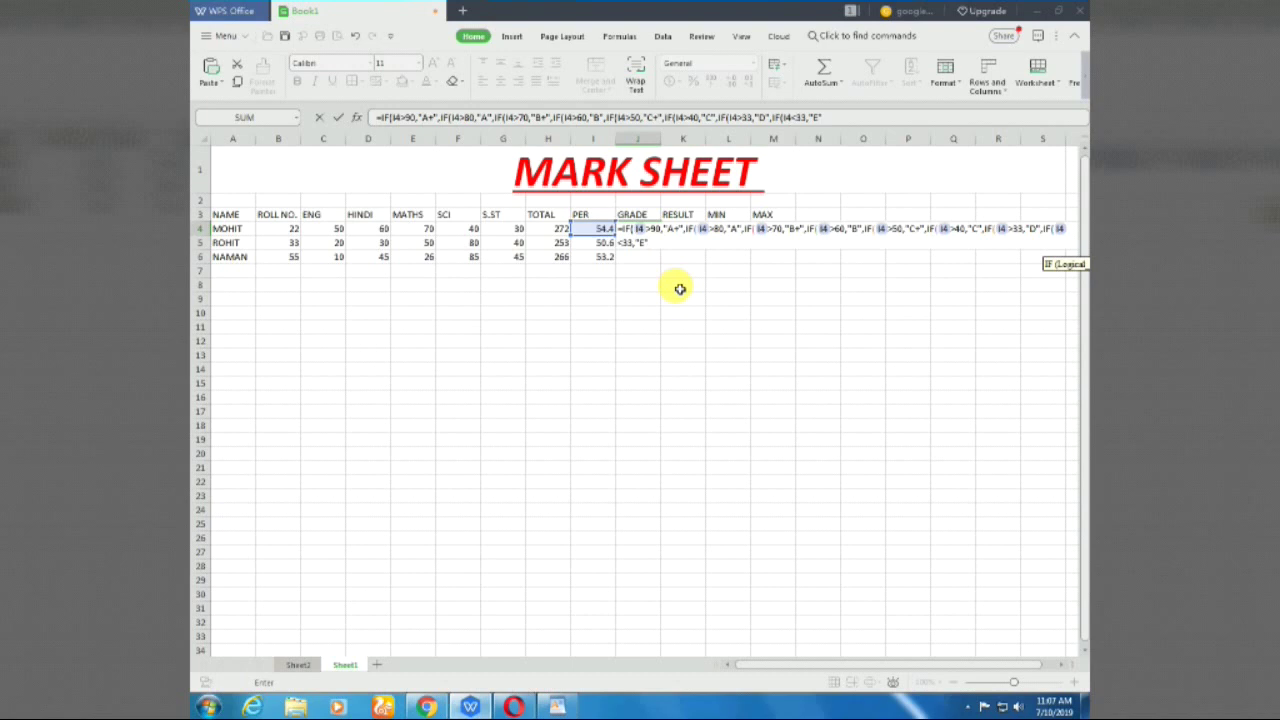
{"action": "type", "text": ")"}
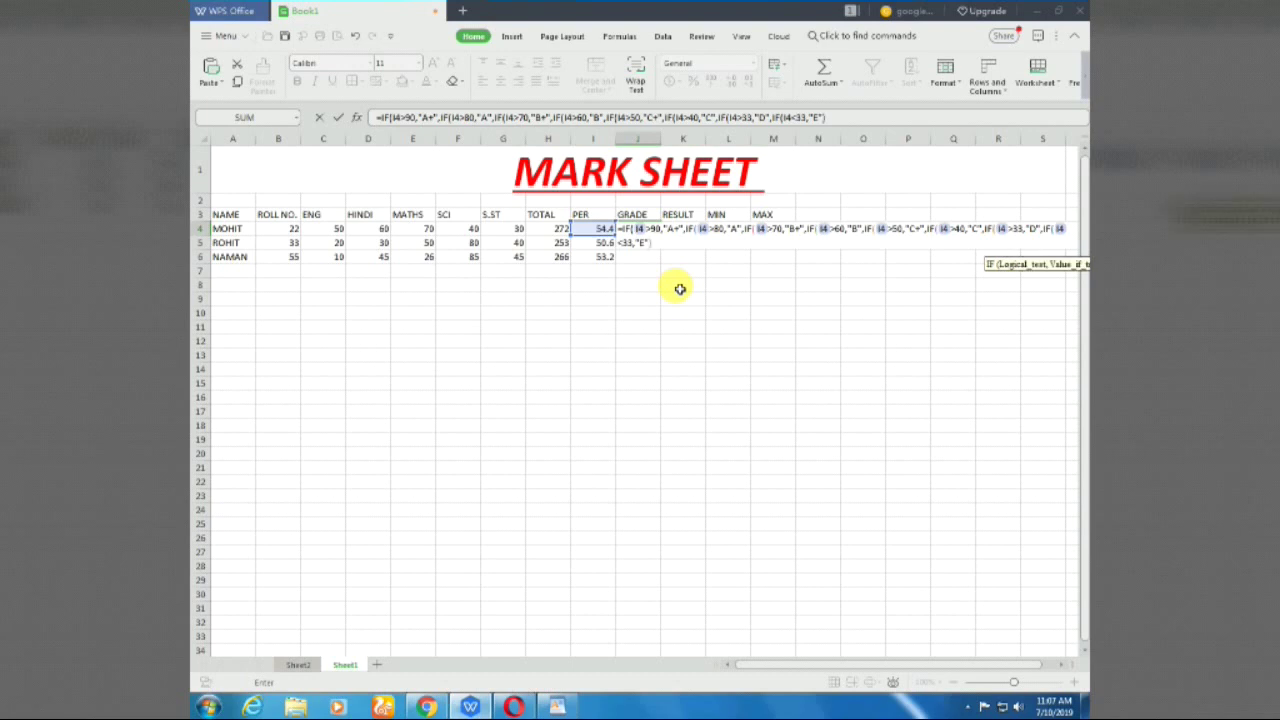
{"action": "type", "text": "))"}
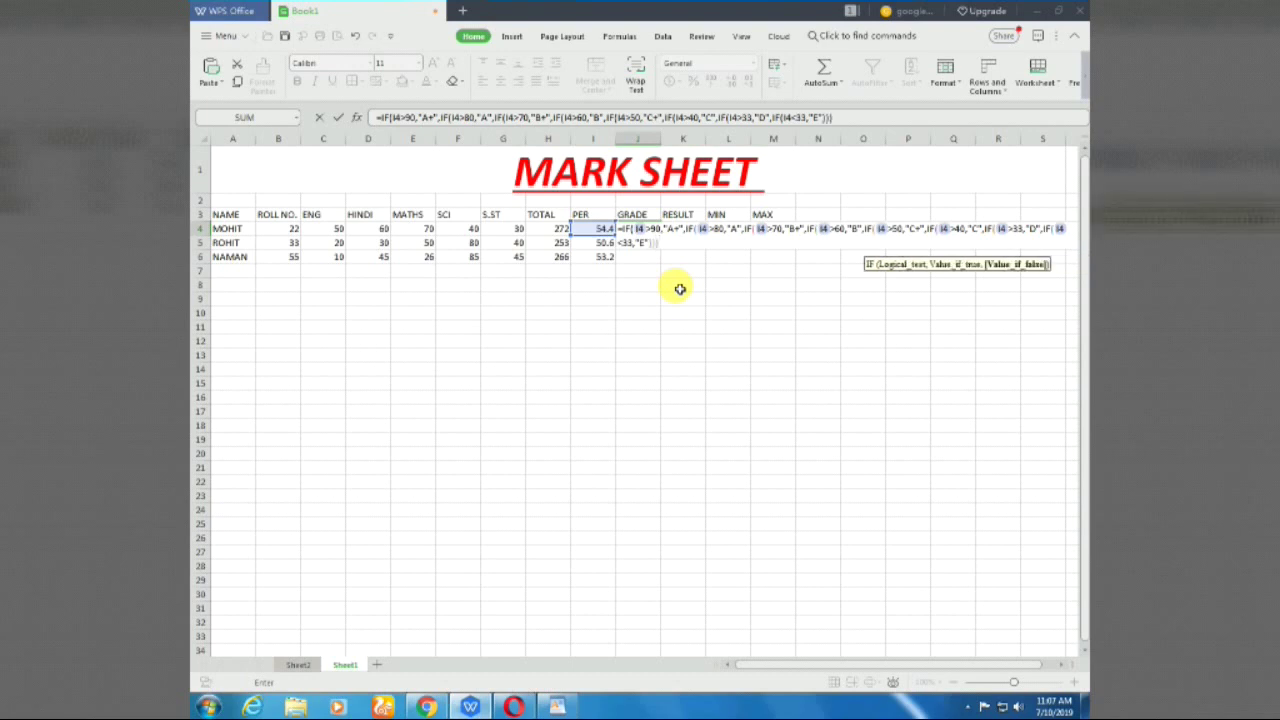
{"action": "type", "text": ")))"}
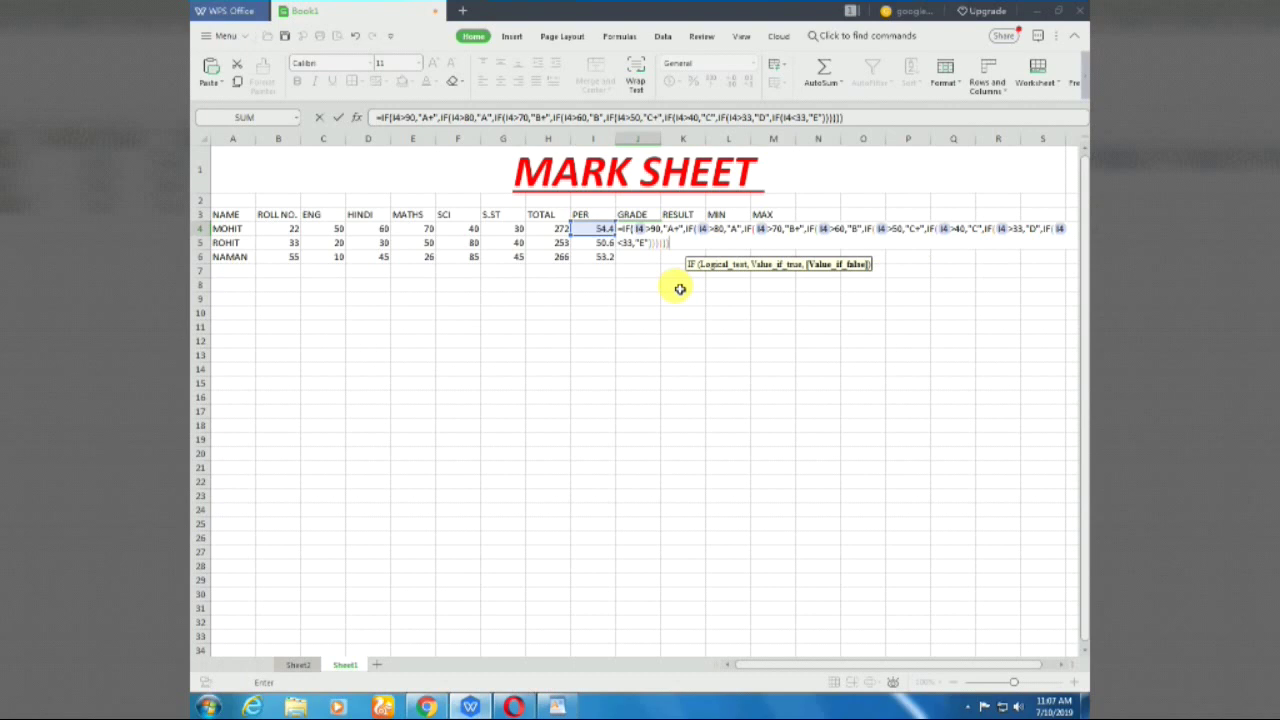
{"action": "type", "text": "))"}
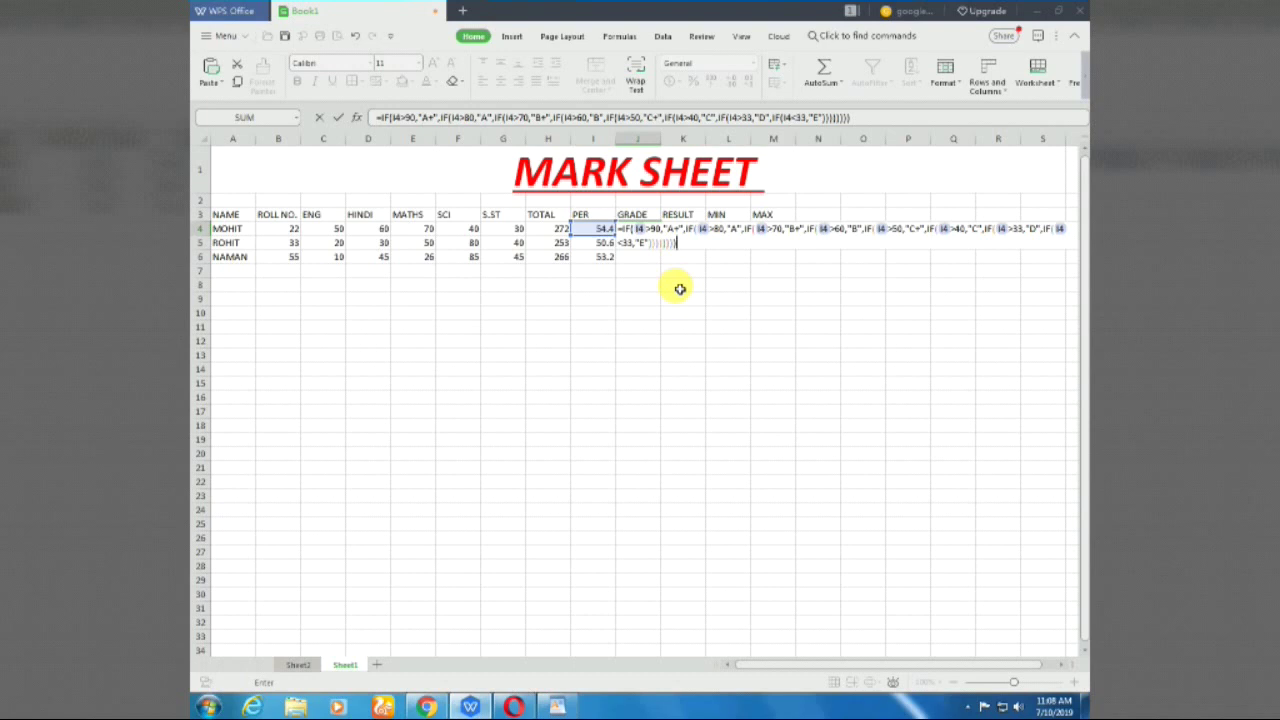
{"action": "key", "text": "Return"}
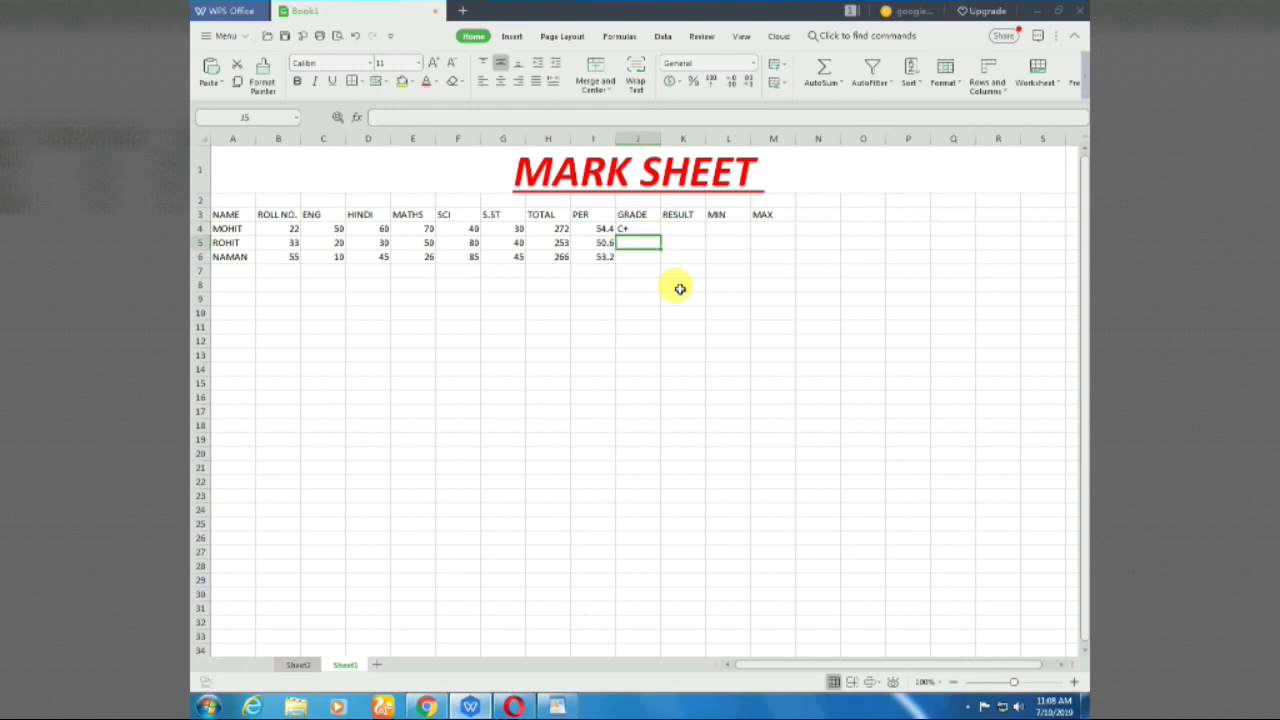
Fill J4's grade formula down to J5 and J6 for ROHIT and NAMAN
{"action": "left_click", "coordinate": [648, 230]}
{"action": "left_click_drag", "start_coordinate": [660, 236], "coordinate": [668, 268]}
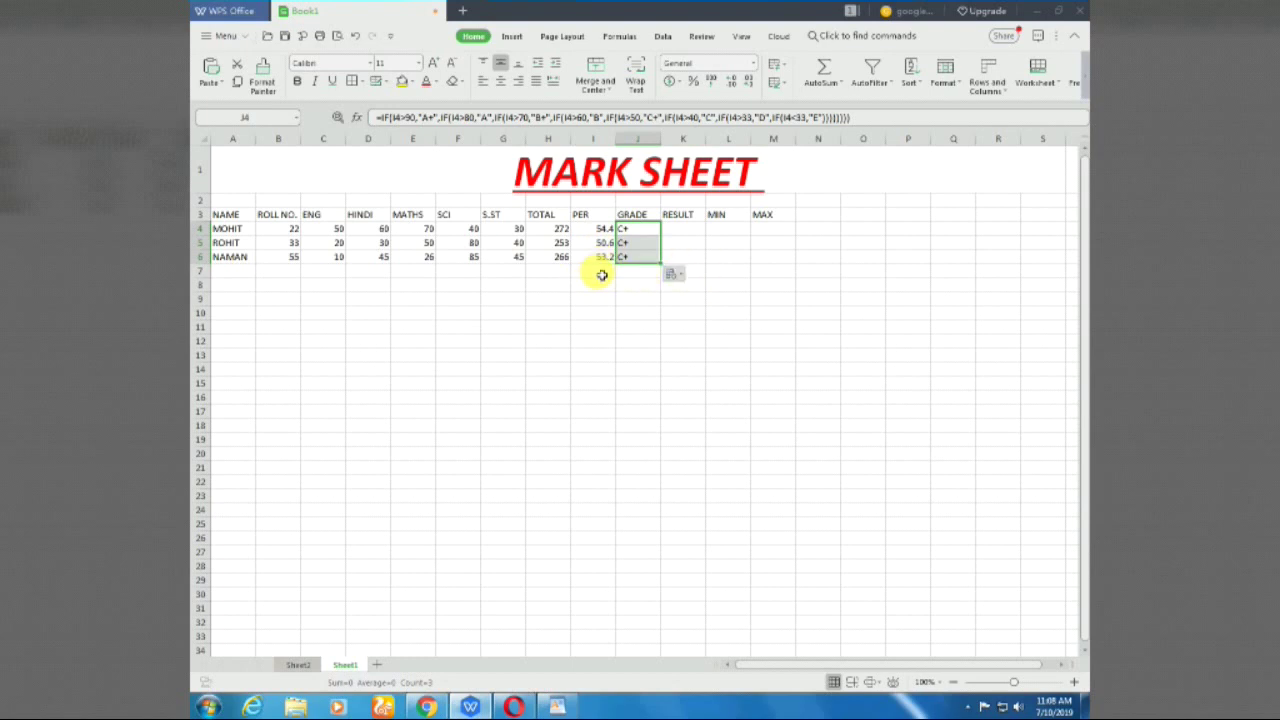
{"action": "left_click", "coordinate": [545, 258]}
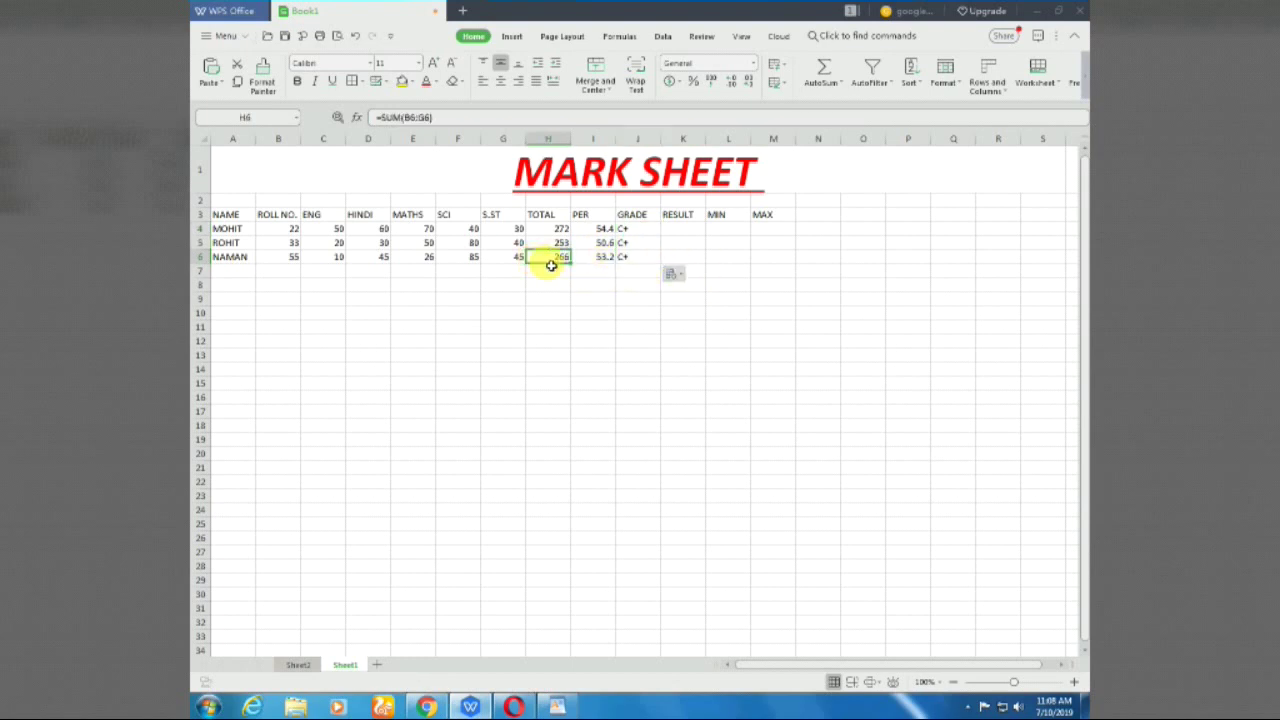
Change NAMAN's science mark in F6 to 10, making his total 191, percentage 38.2, grade D
{"action": "double_click", "coordinate": [550, 258]}
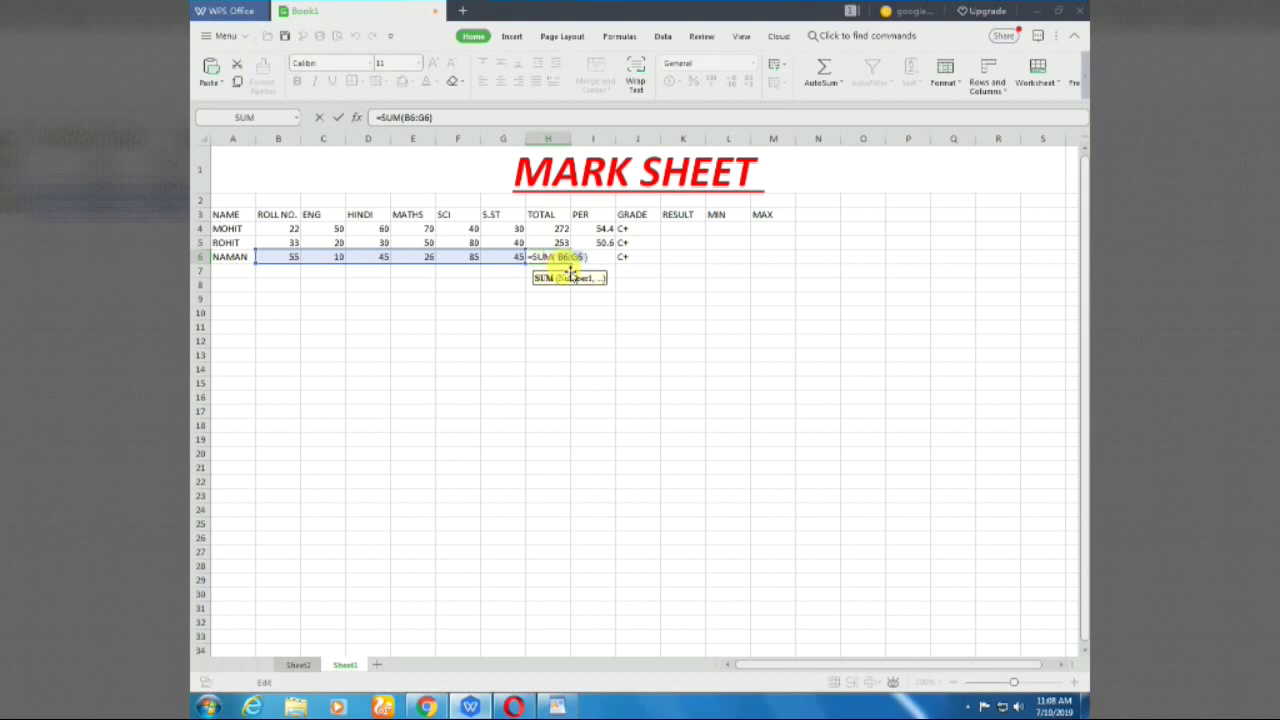
{"action": "left_click", "coordinate": [512, 284]}
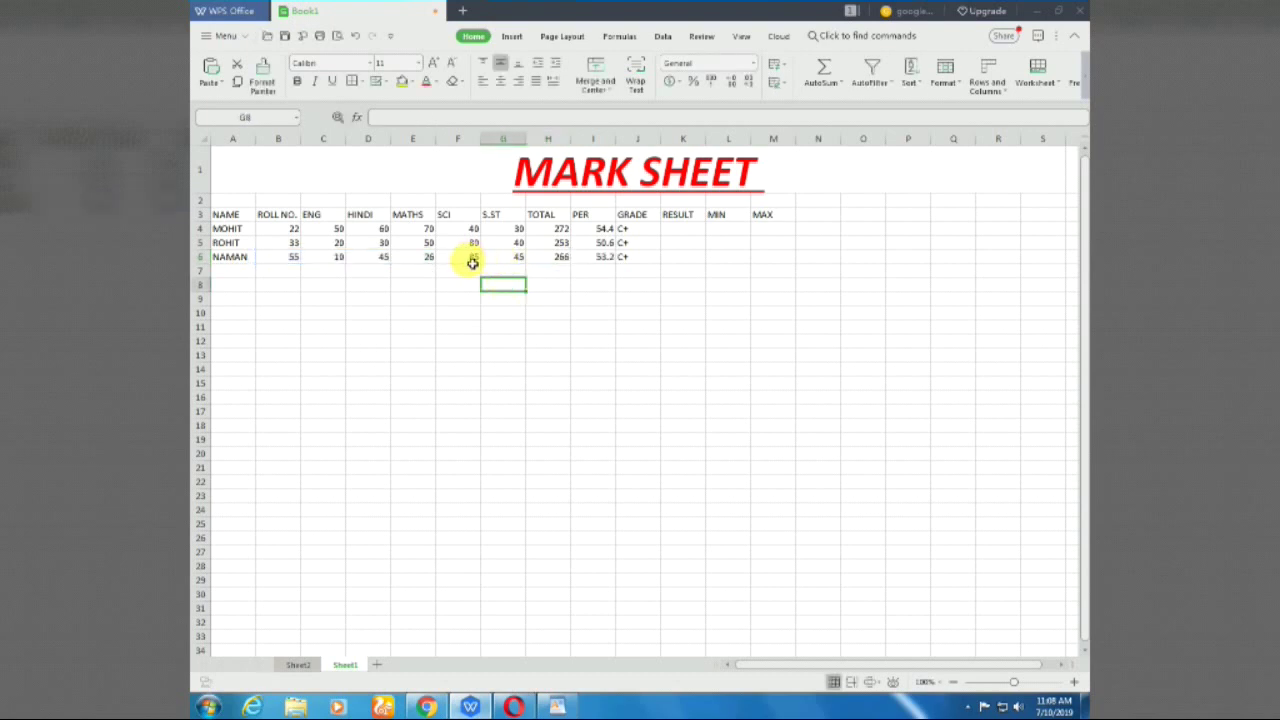
{"action": "left_click", "coordinate": [473, 262]}
{"action": "type", "text": "1"}
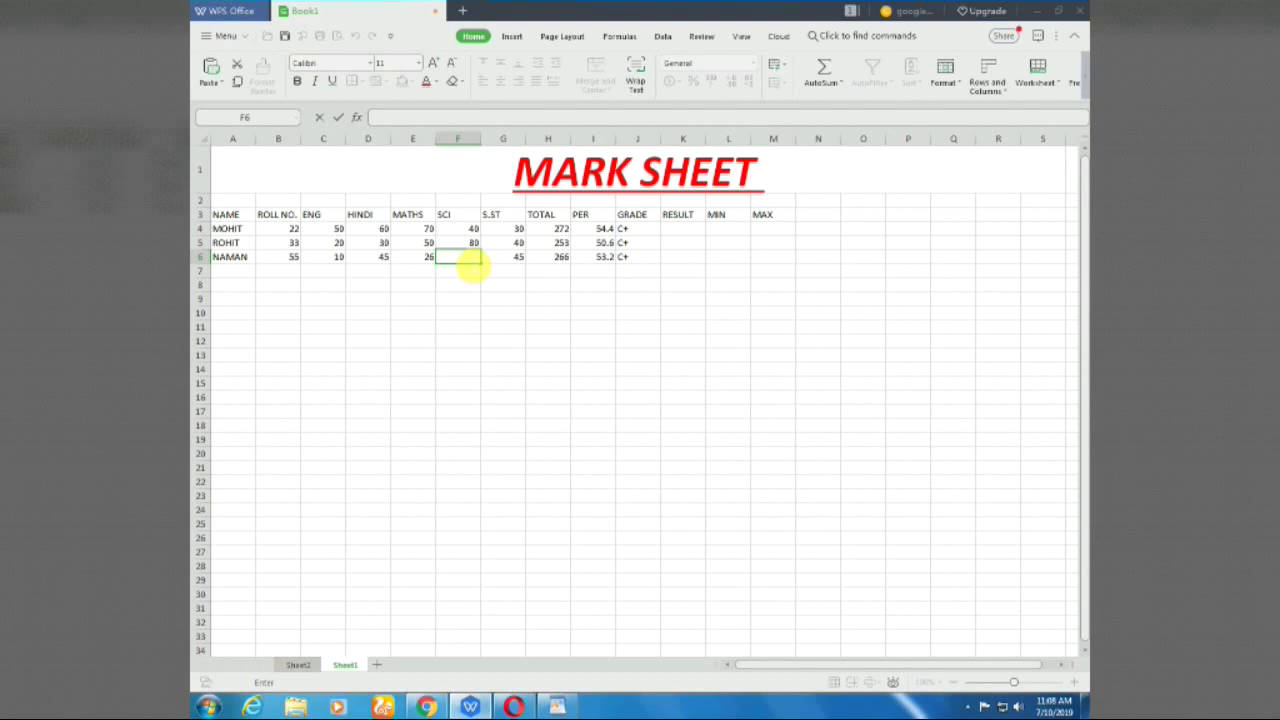
{"action": "type", "text": "0"}
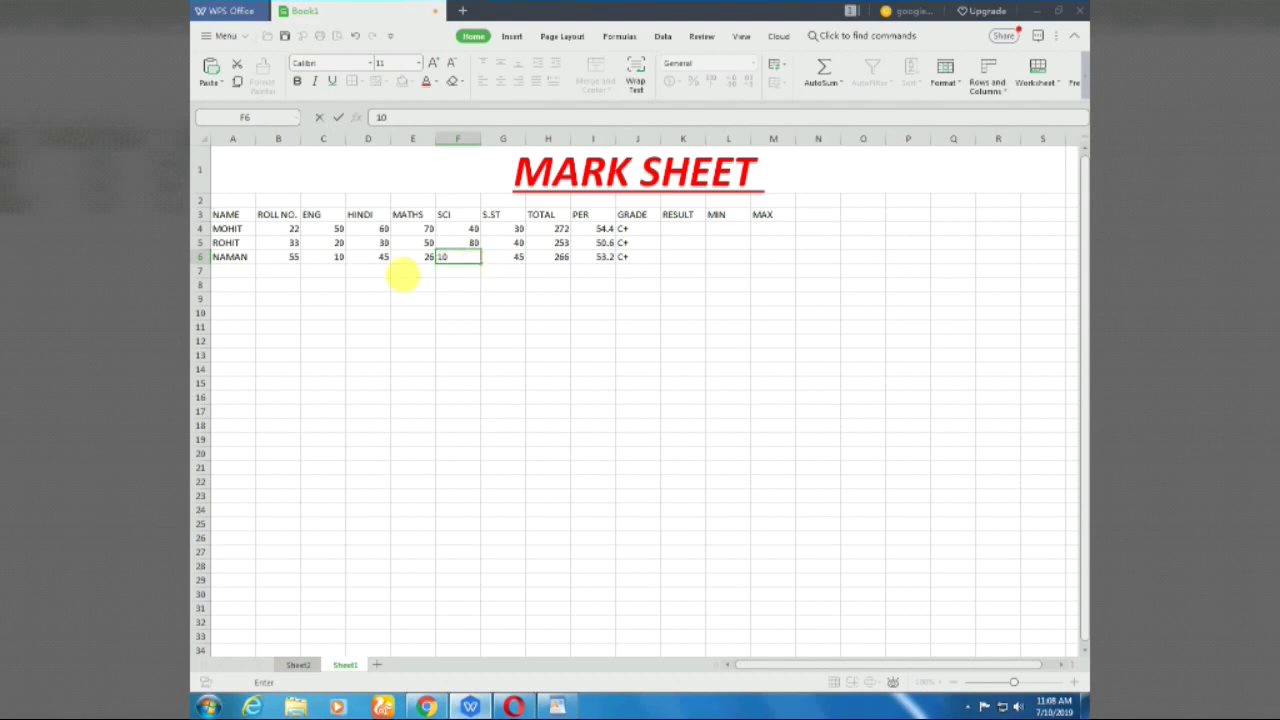
{"action": "left_click", "coordinate": [410, 263]}
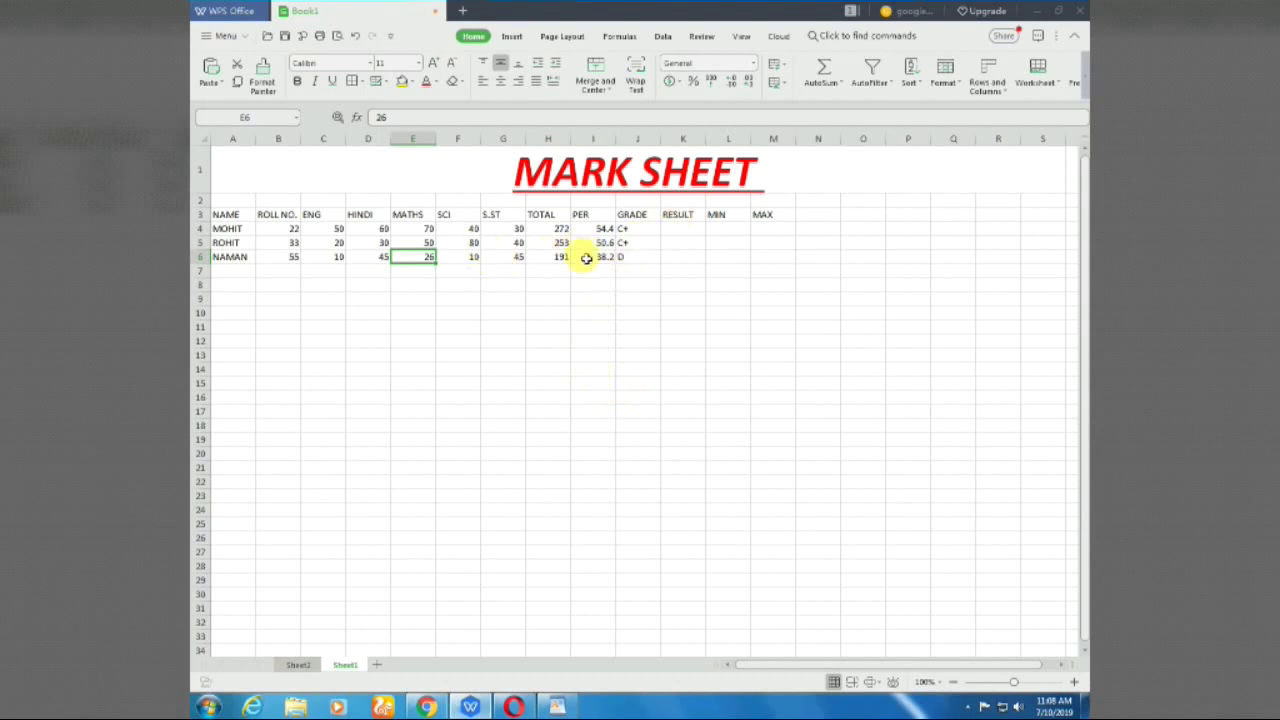
{"action": "left_click", "coordinate": [685, 232]}
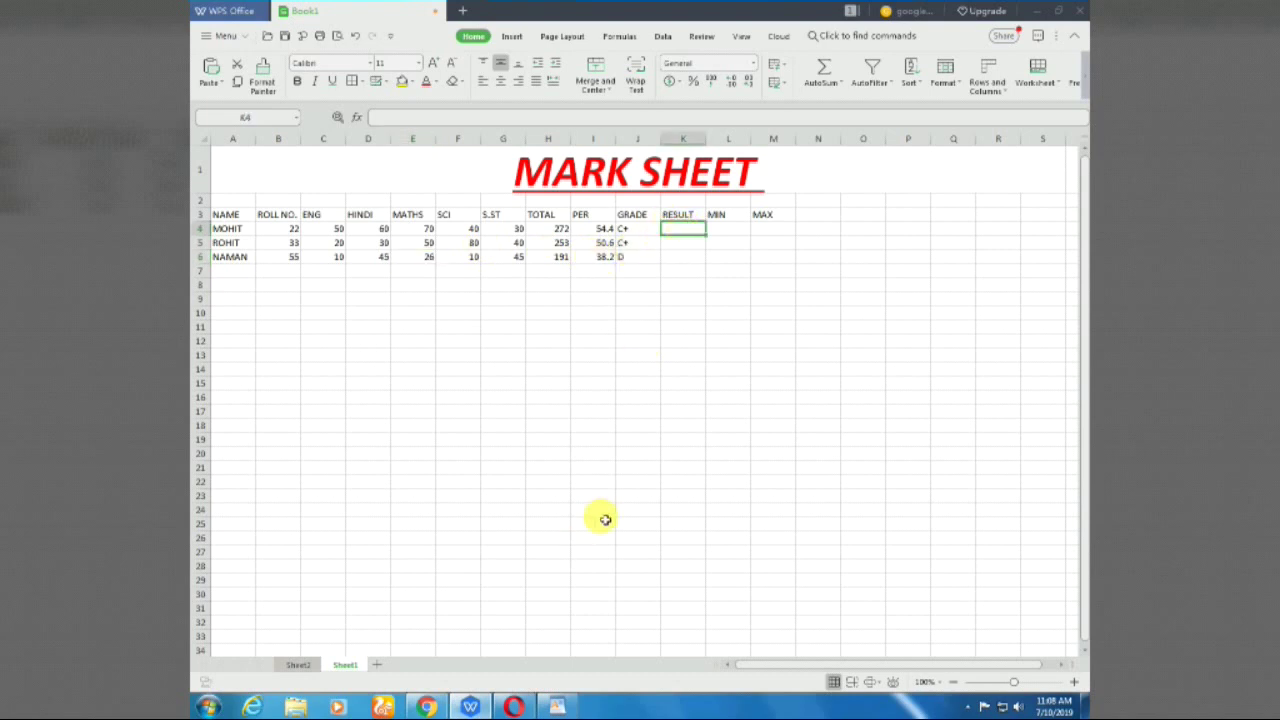
{"action": "left_click", "coordinate": [556, 707]}
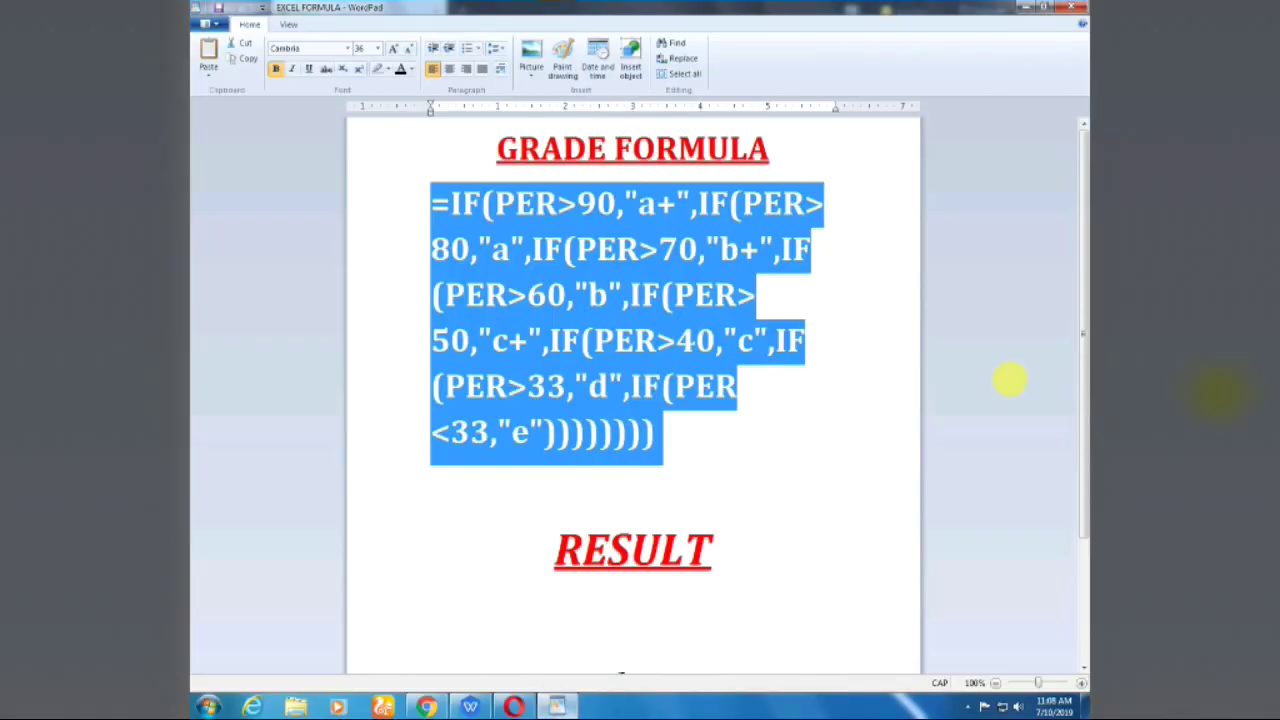
{"action": "left_click_drag", "start_coordinate": [1082, 346], "coordinate": [1082, 470]}
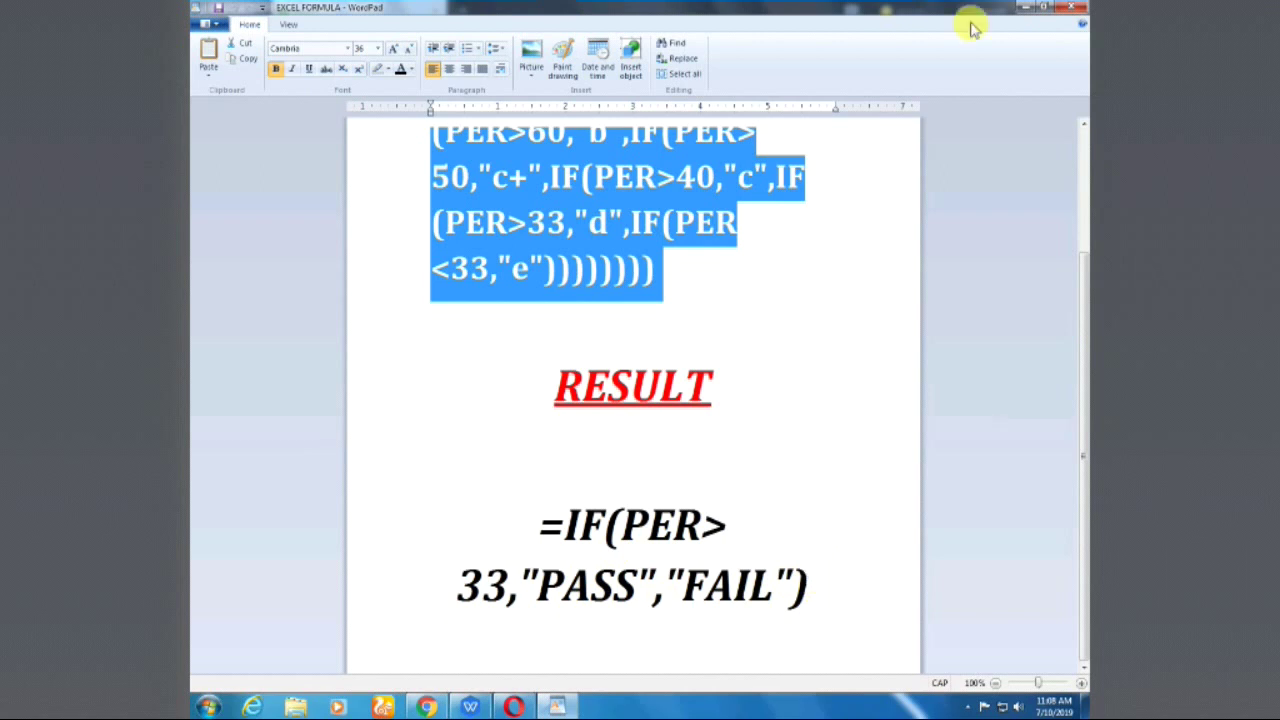
{"action": "left_click", "coordinate": [1030, 9]}
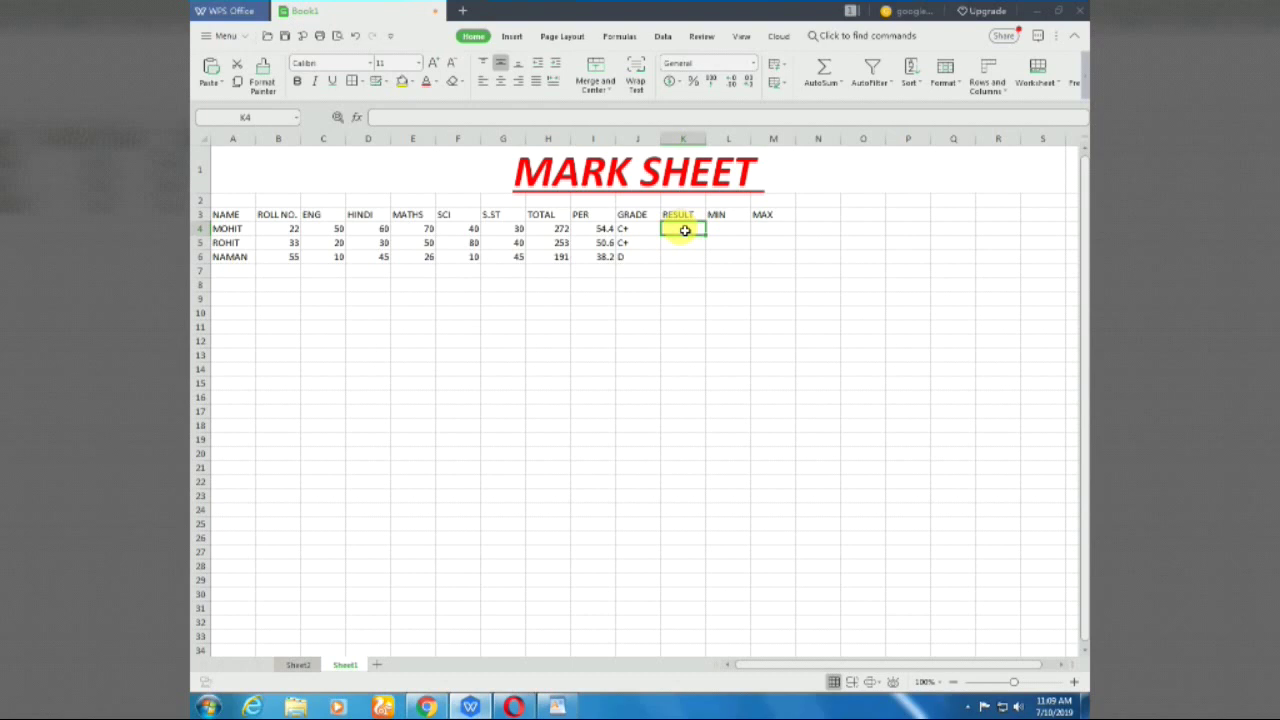
Enter =IF(I4>33,"PASS","FAIL") in K4 and fill it down to K6
{"action": "type", "text": "="}
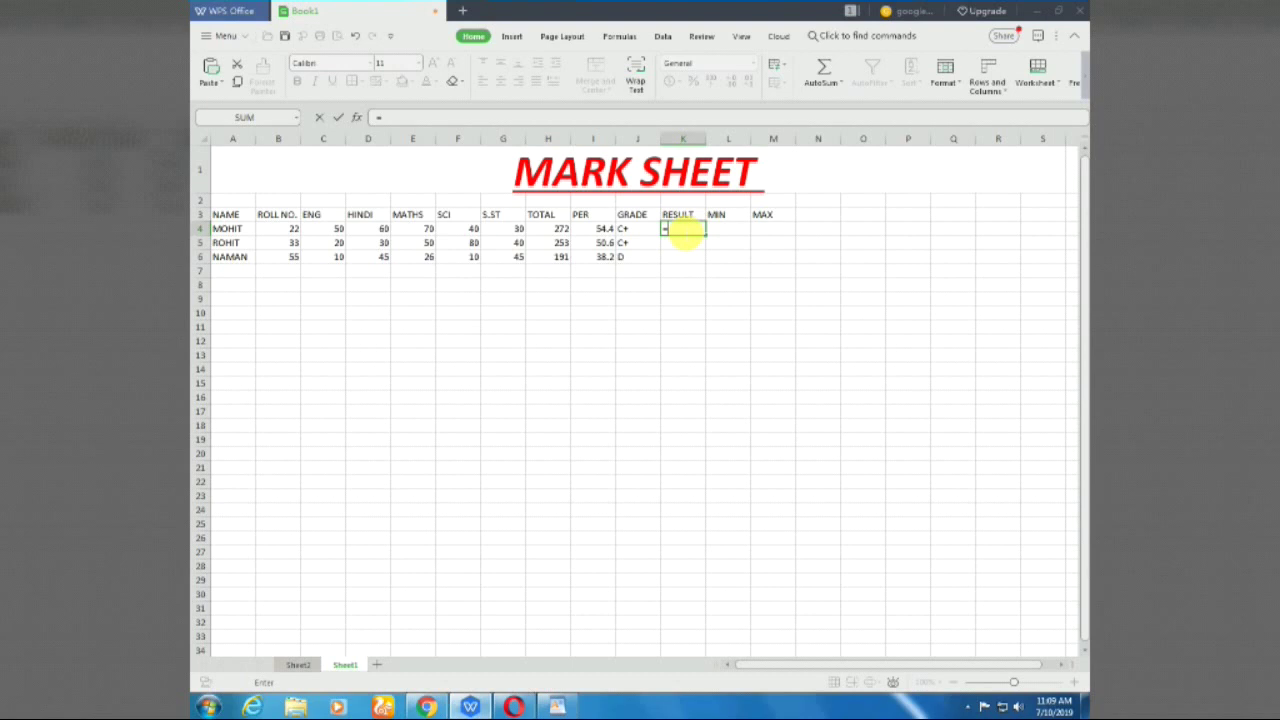
{"action": "type", "text": "IF"}
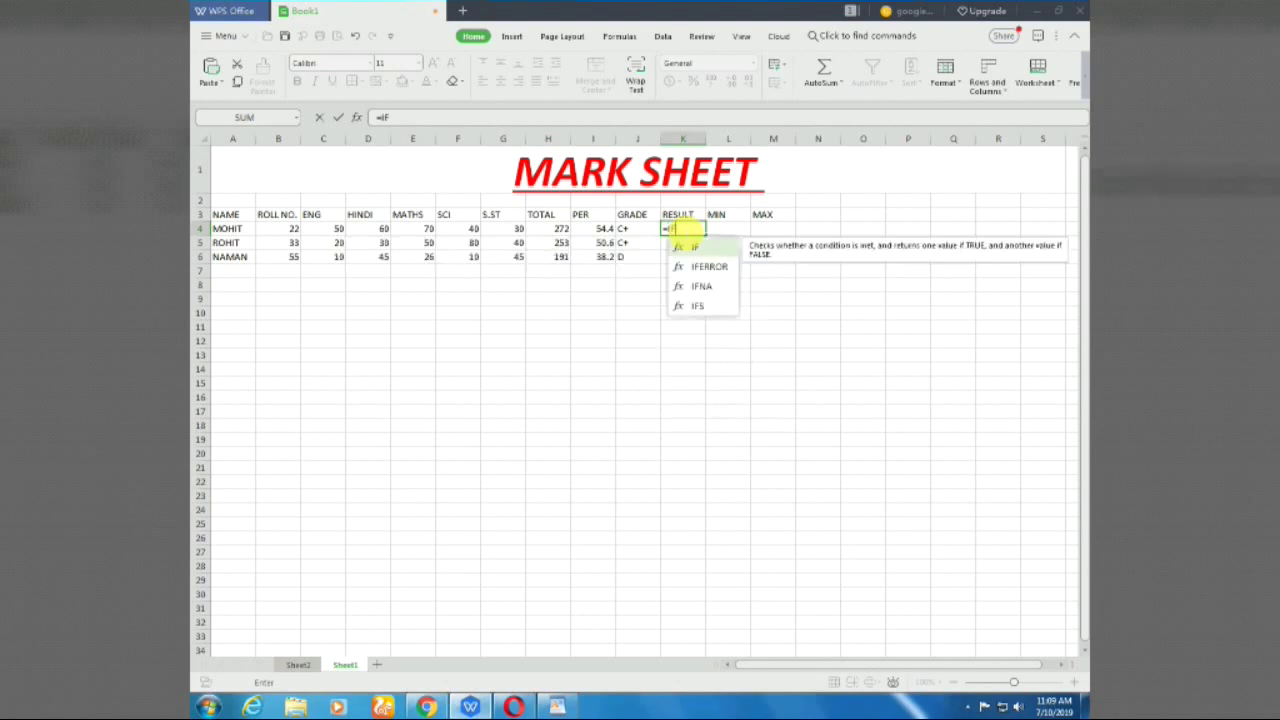
{"action": "type", "text": "("}
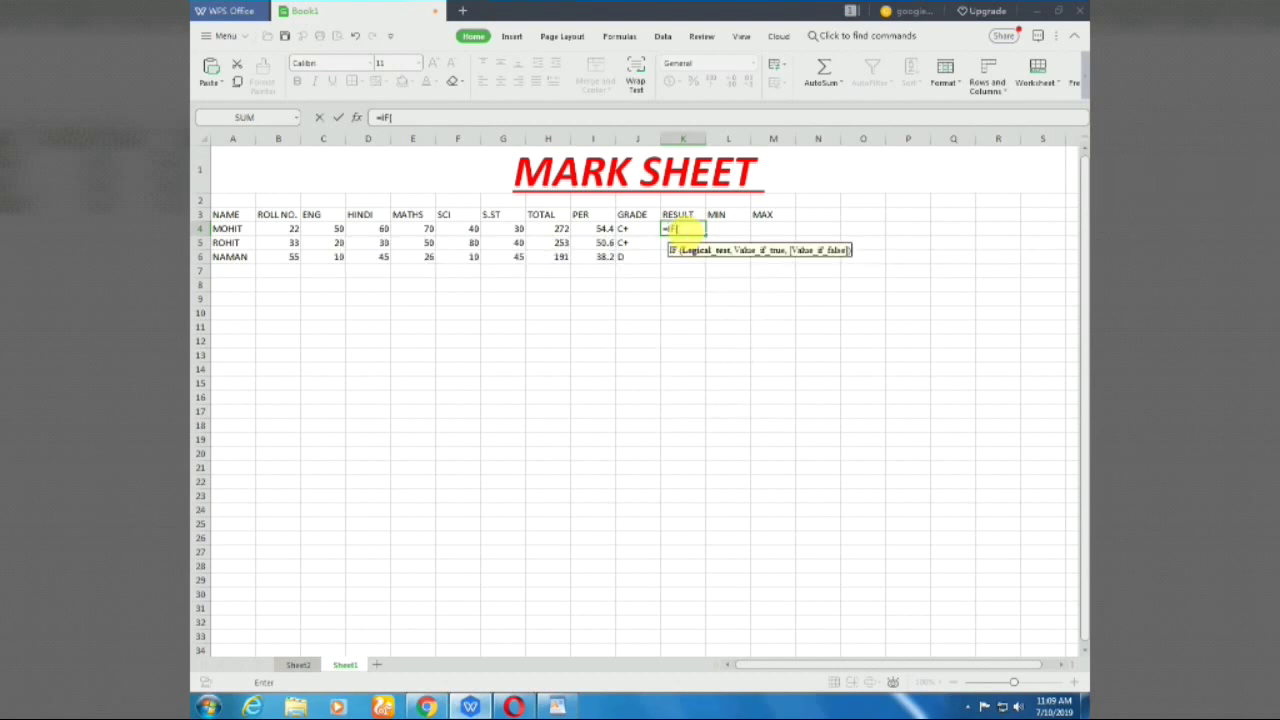
{"action": "left_click", "coordinate": [593, 228]}
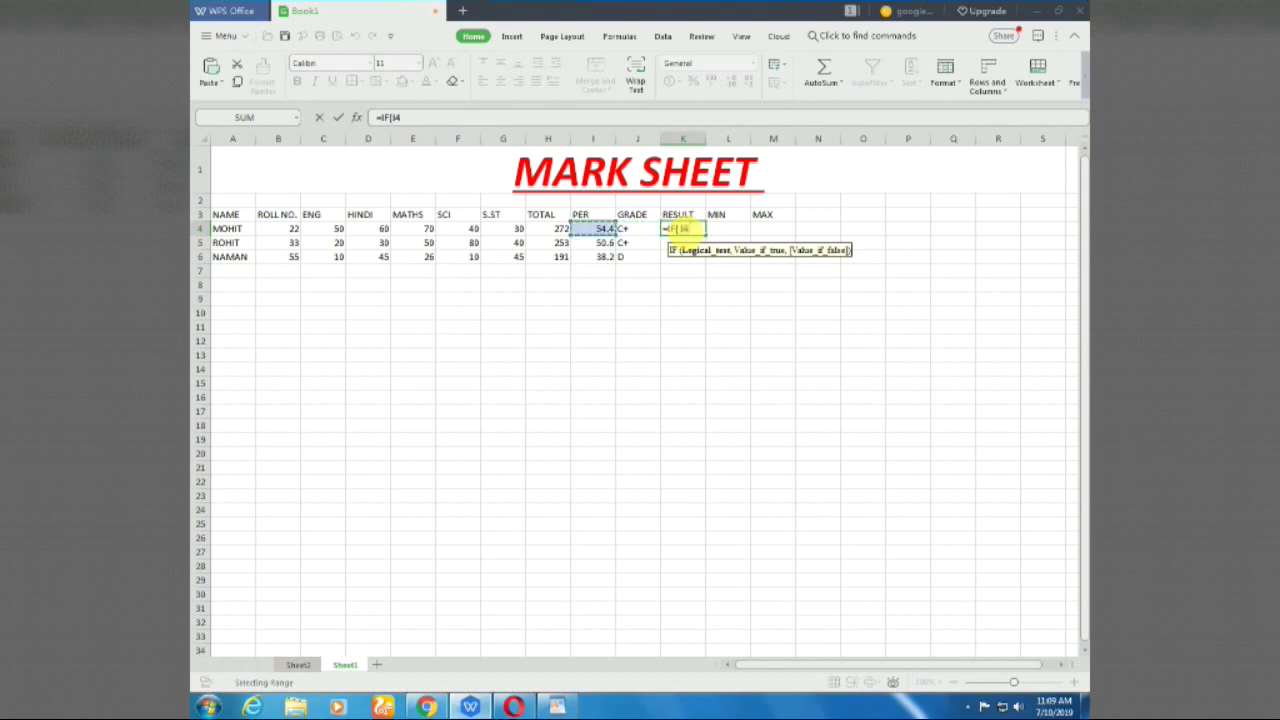
{"action": "type", "text": ">"}
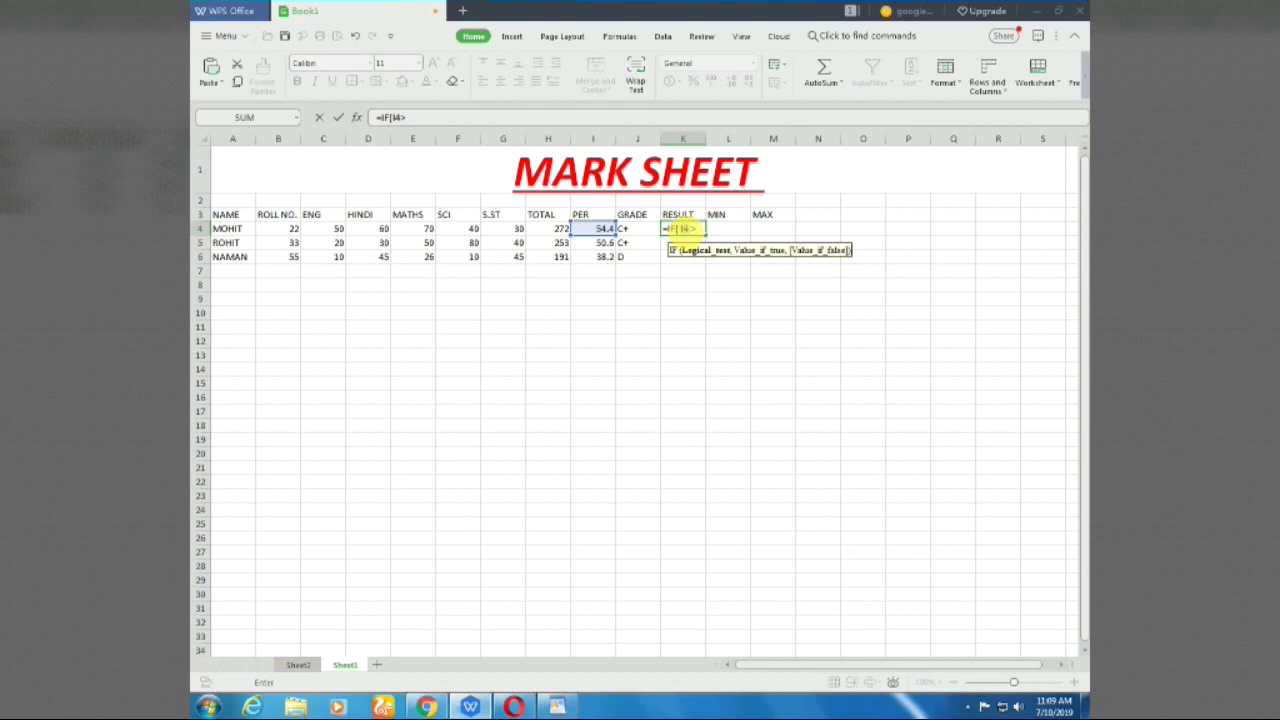
{"action": "type", "text": "33"}
{"action": "type", "text": ","}
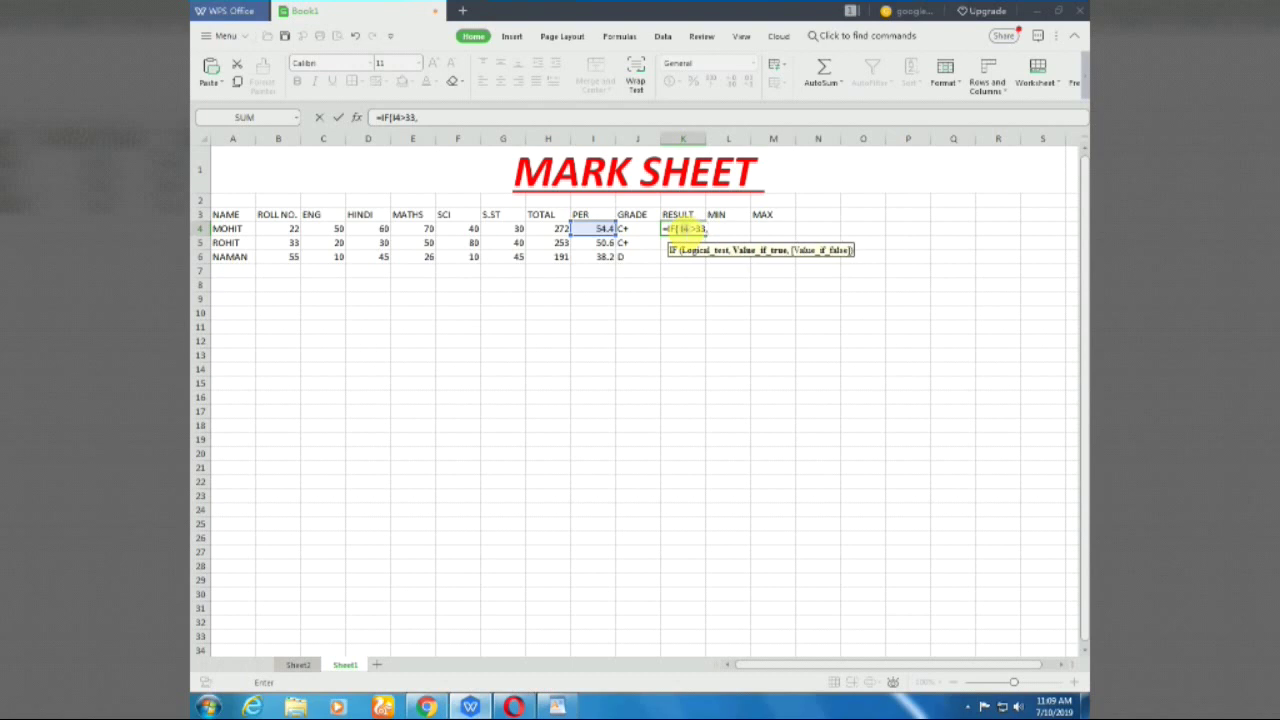
{"action": "type", "text": "\"PASS\""}
{"action": "type", "text": ",\"FAIL\""}
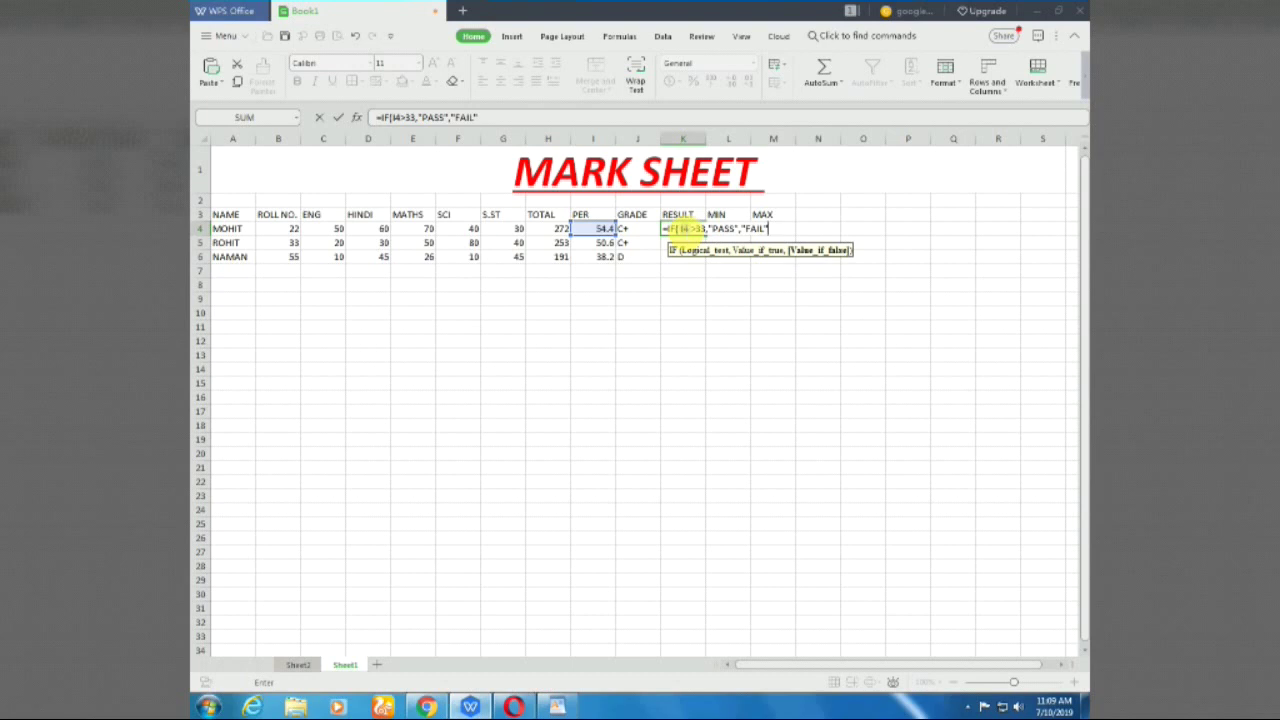
{"action": "type", "text": ")"}
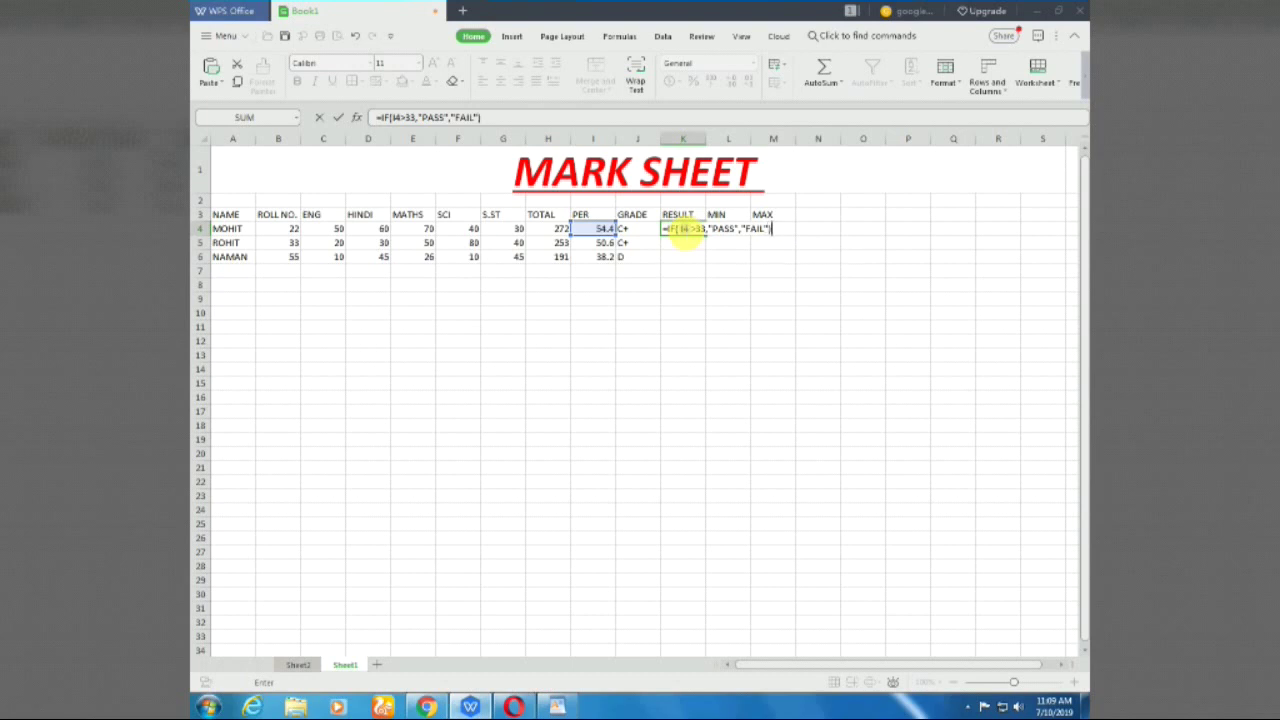
{"action": "key", "text": "Return"}
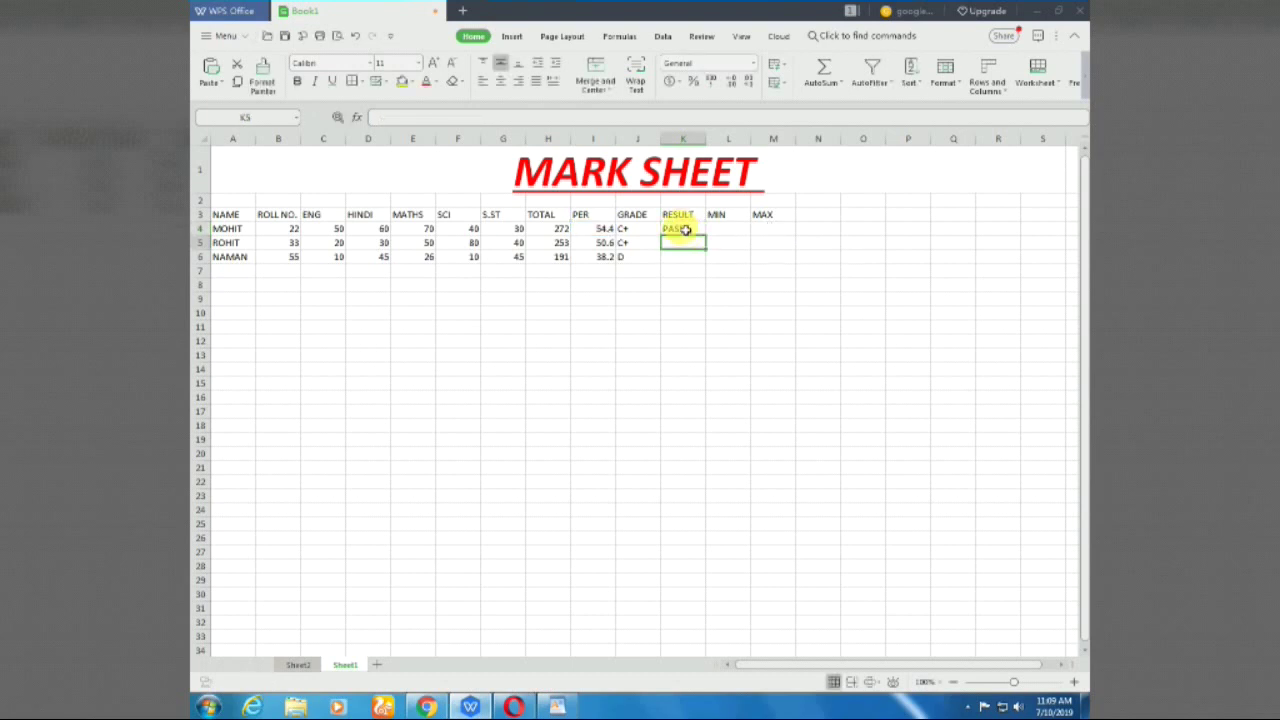
{"action": "left_click", "coordinate": [688, 229]}
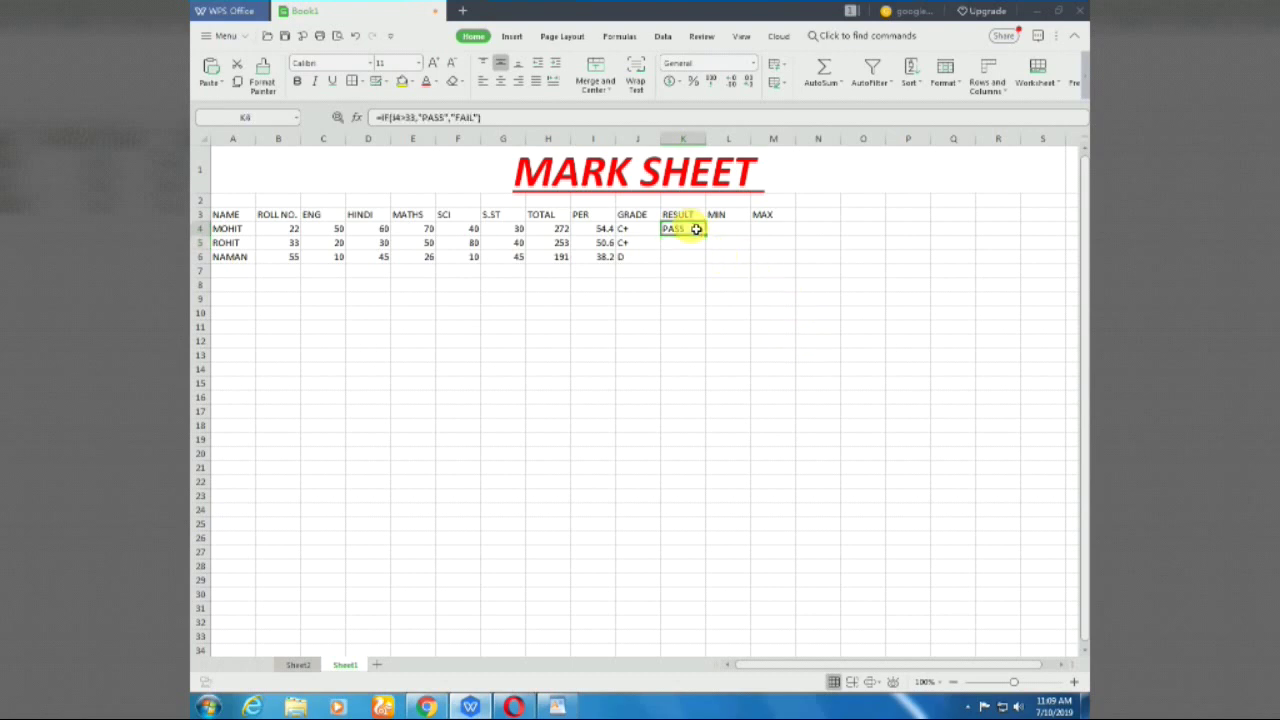
{"action": "left_click_drag", "start_coordinate": [704, 234], "coordinate": [704, 260]}
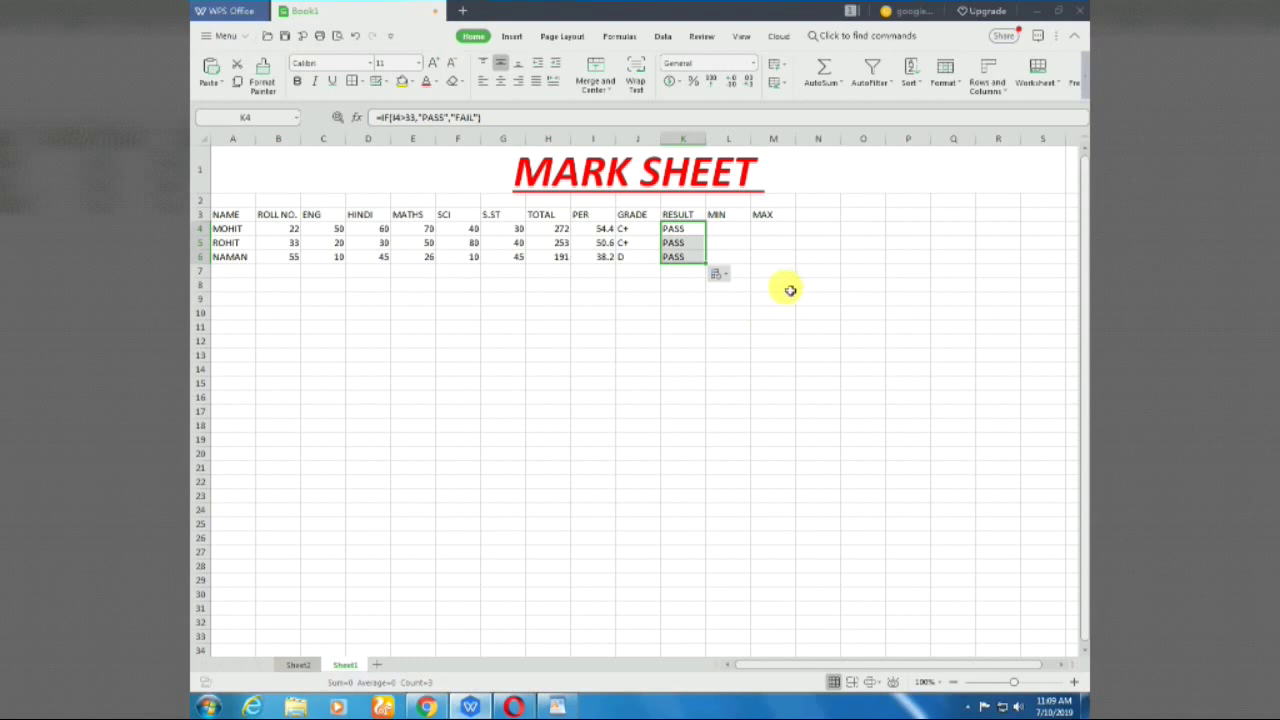
Replace the third student's 55 in B6 with 10, giving total 146, 29.2%, grade E, FAIL
{"action": "left_click", "coordinate": [294, 260]}
{"action": "key", "text": "BackSpace"}
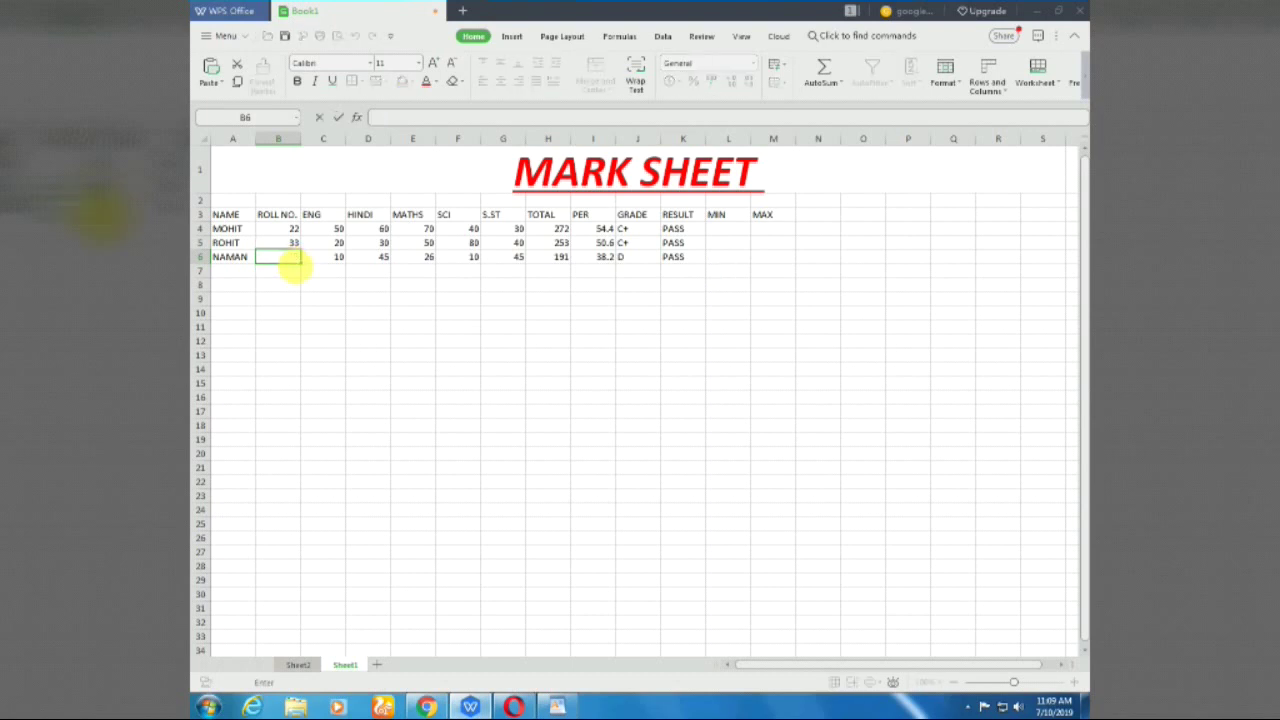
{"action": "type", "text": "10"}
{"action": "left_click", "coordinate": [418, 258]}
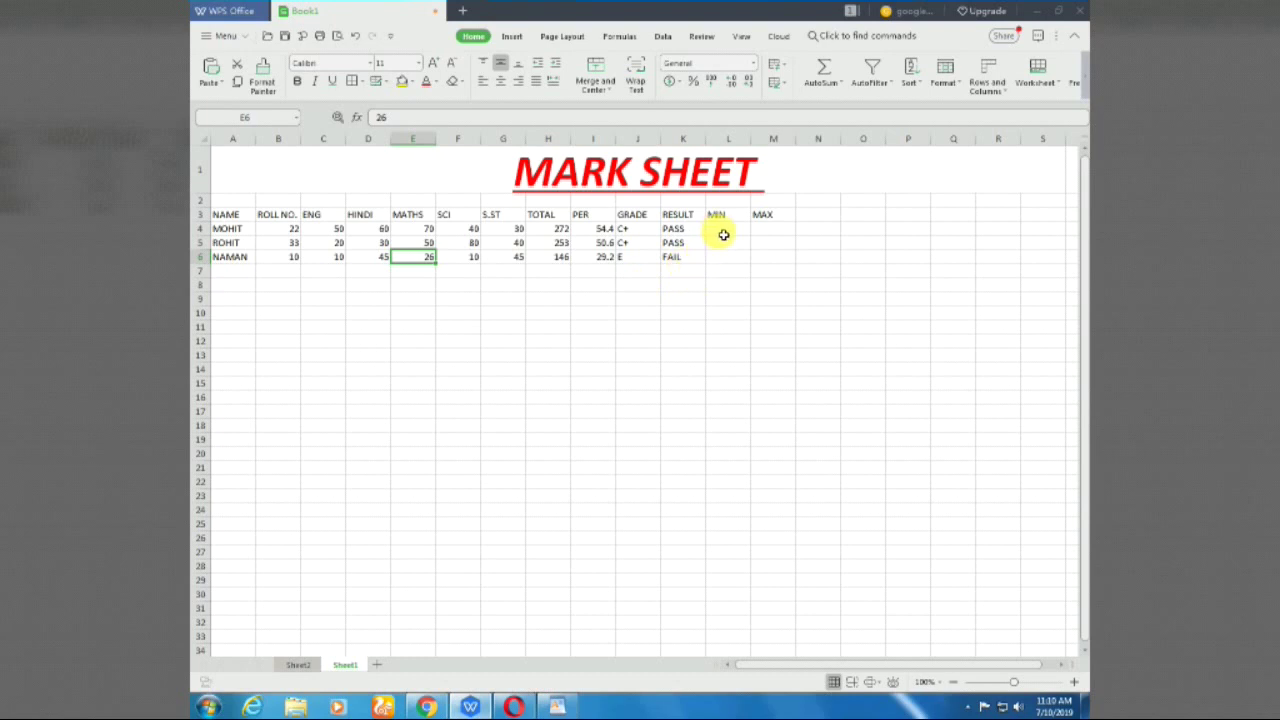
Enter =MIN(C4:G4) in L4 to get the first student's lowest mark, 30
{"action": "left_click", "coordinate": [720, 232]}
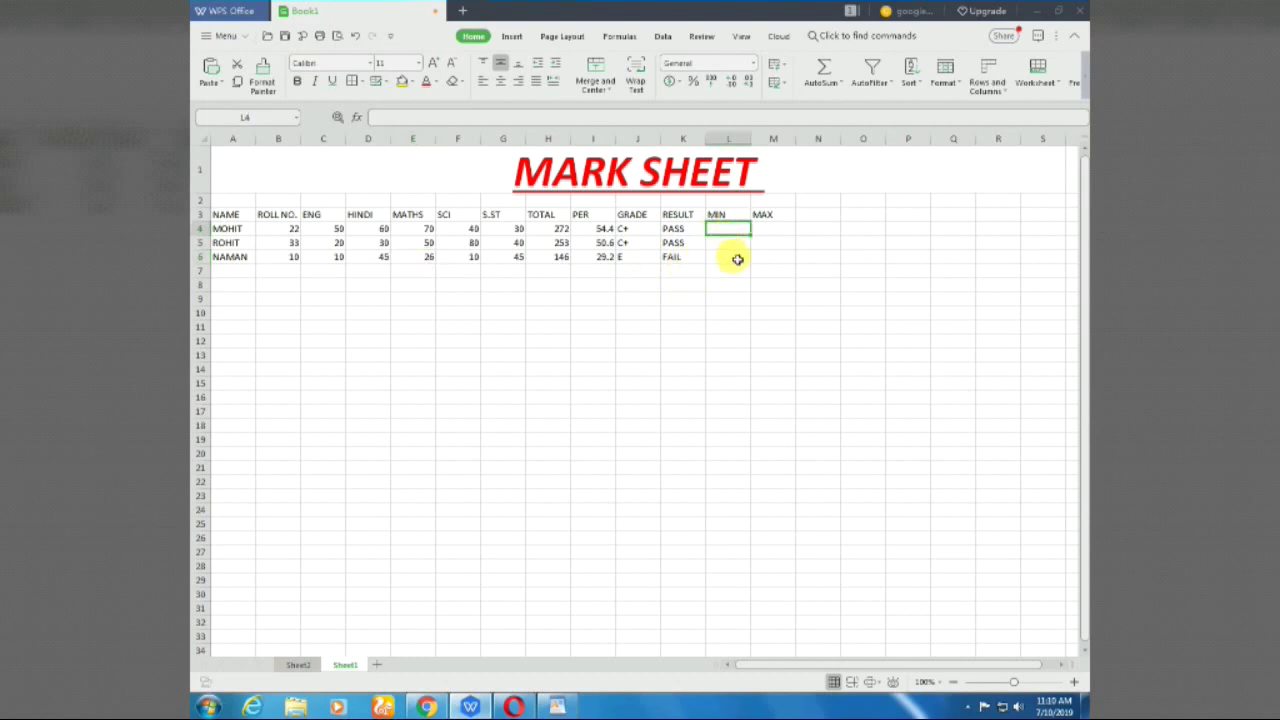
{"action": "double_click", "coordinate": [732, 232]}
{"action": "type", "text": "="}
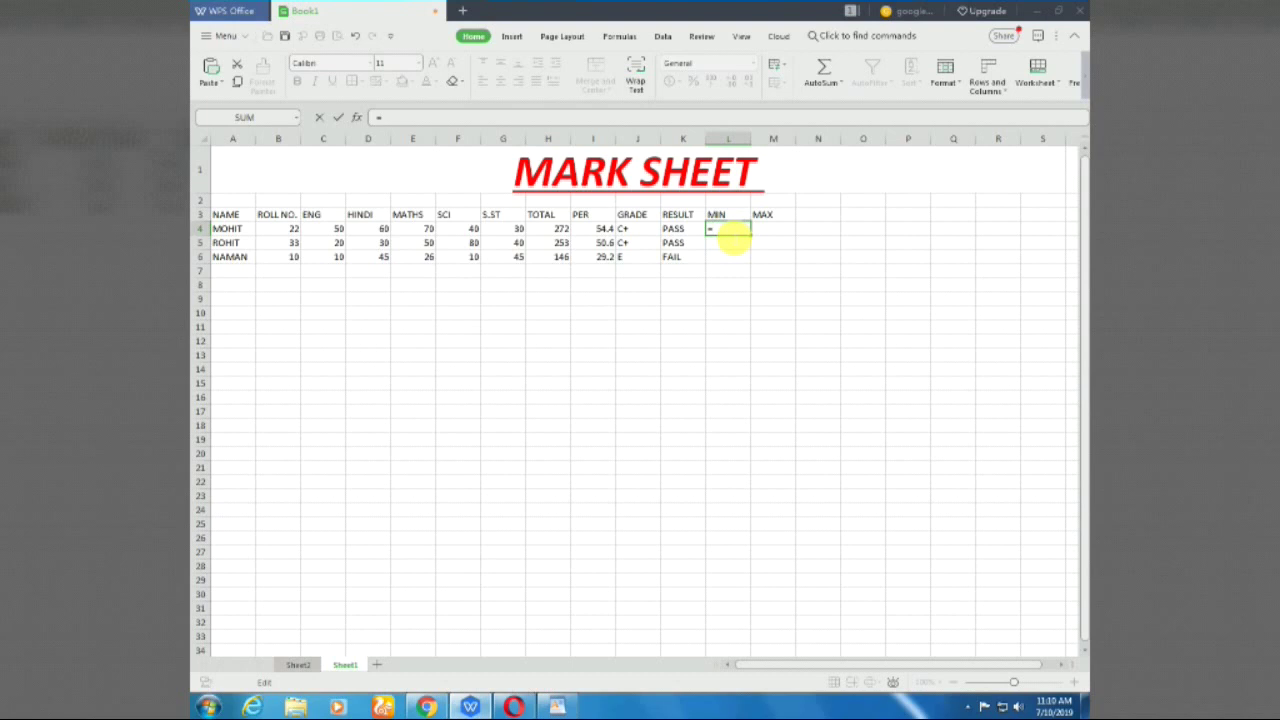
{"action": "type", "text": "MA"}
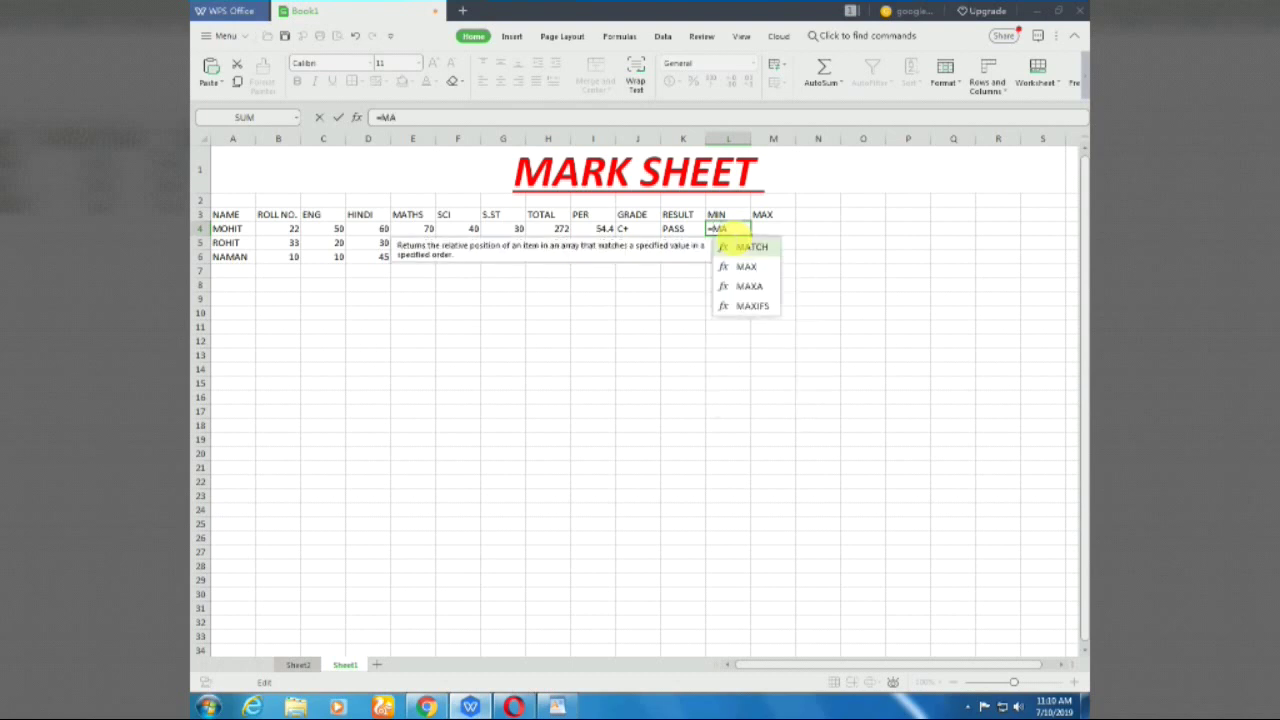
{"action": "key", "text": "BackSpace"}
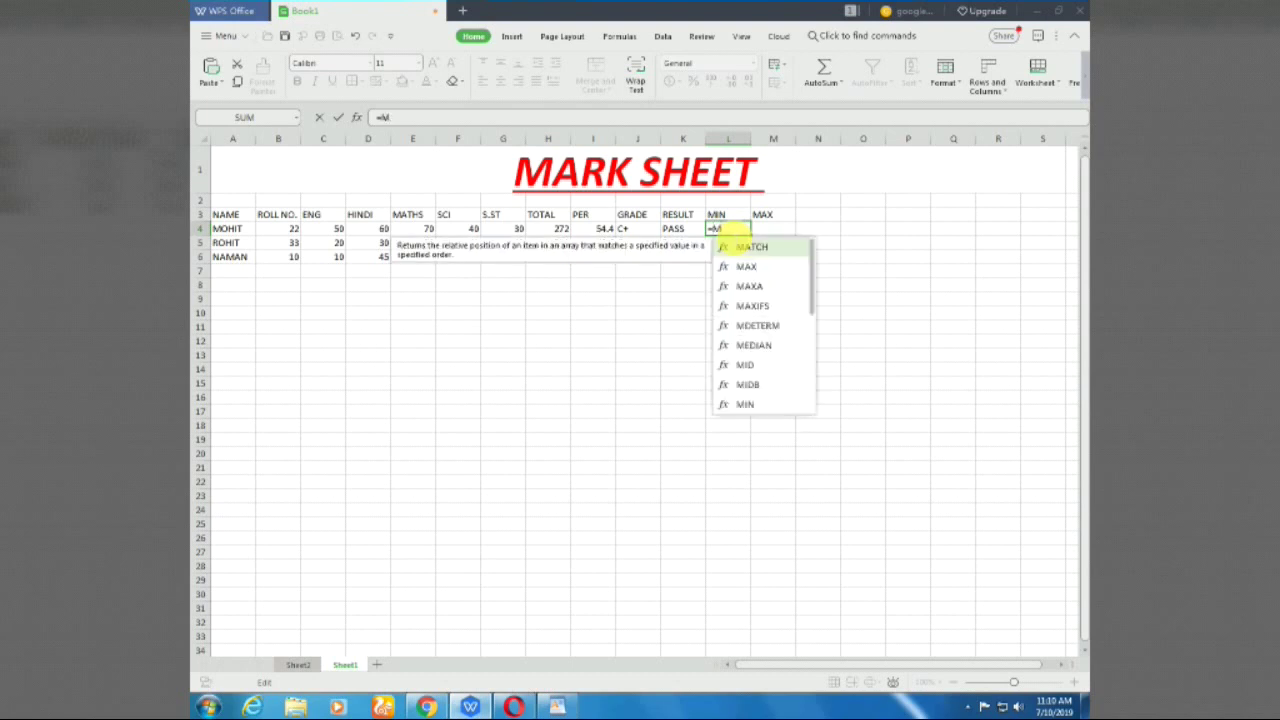
{"action": "type", "text": "IN"}
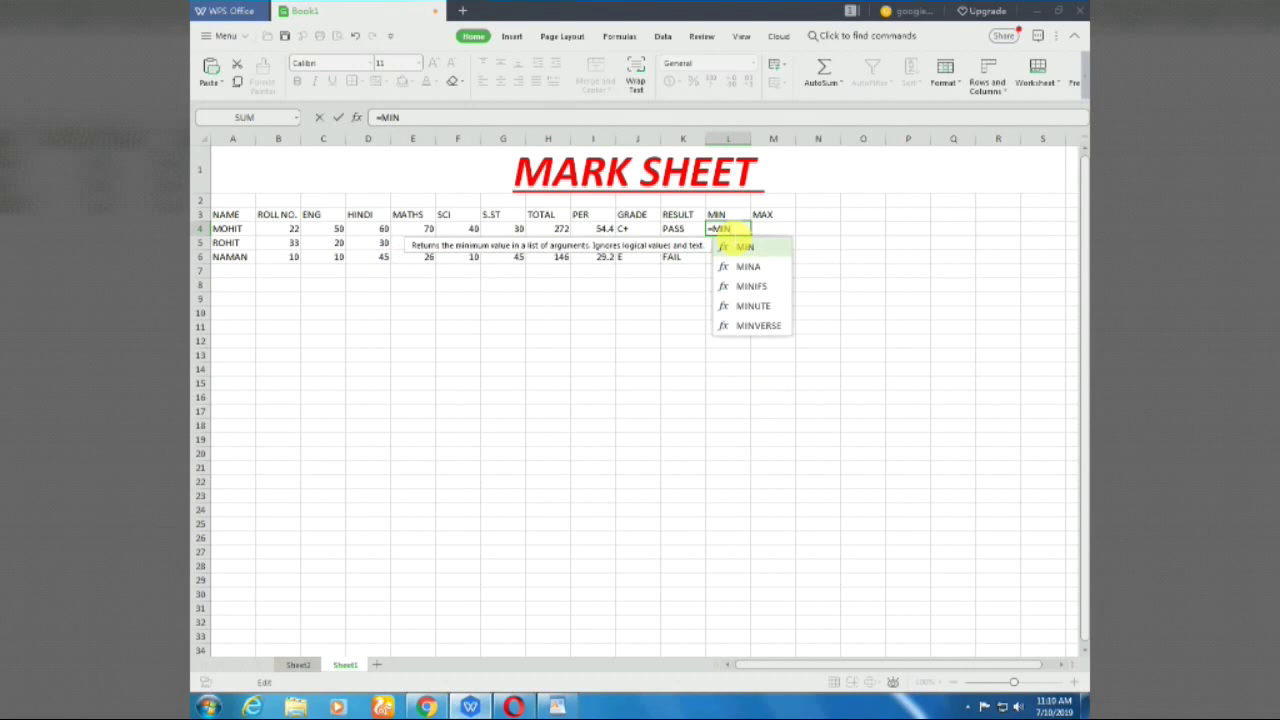
{"action": "type", "text": "("}
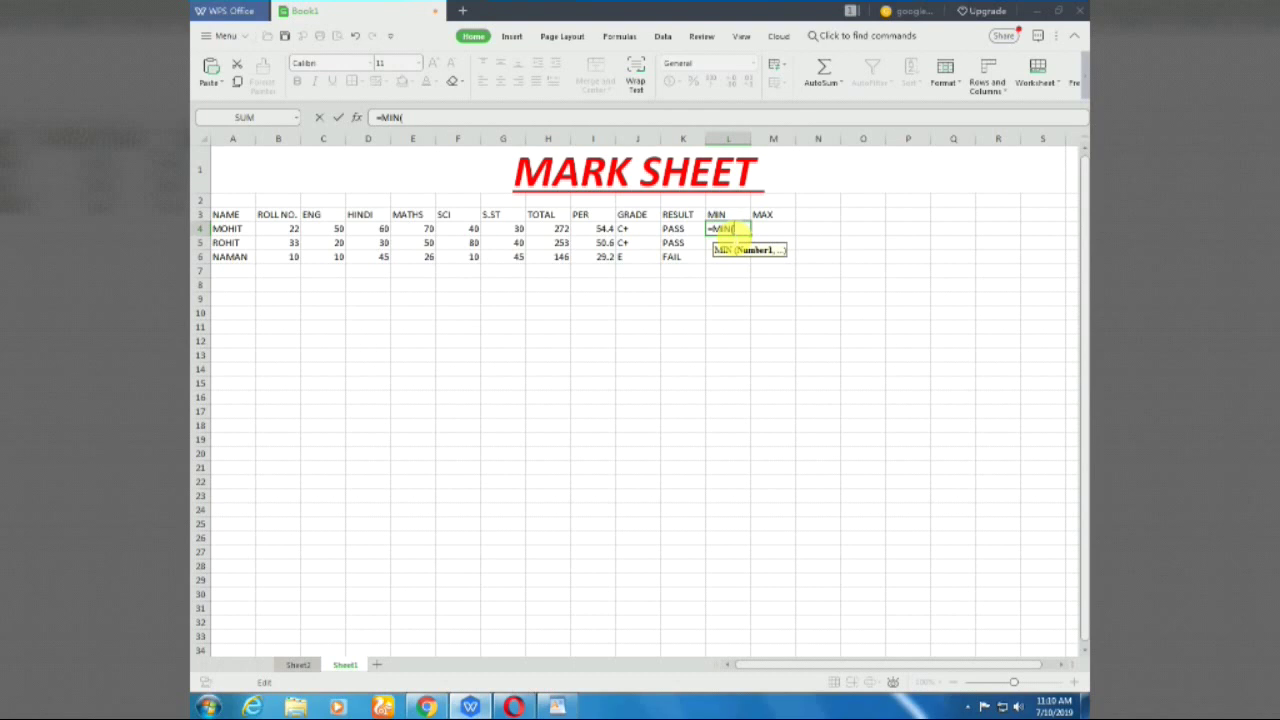
{"action": "left_click", "coordinate": [555, 231]}
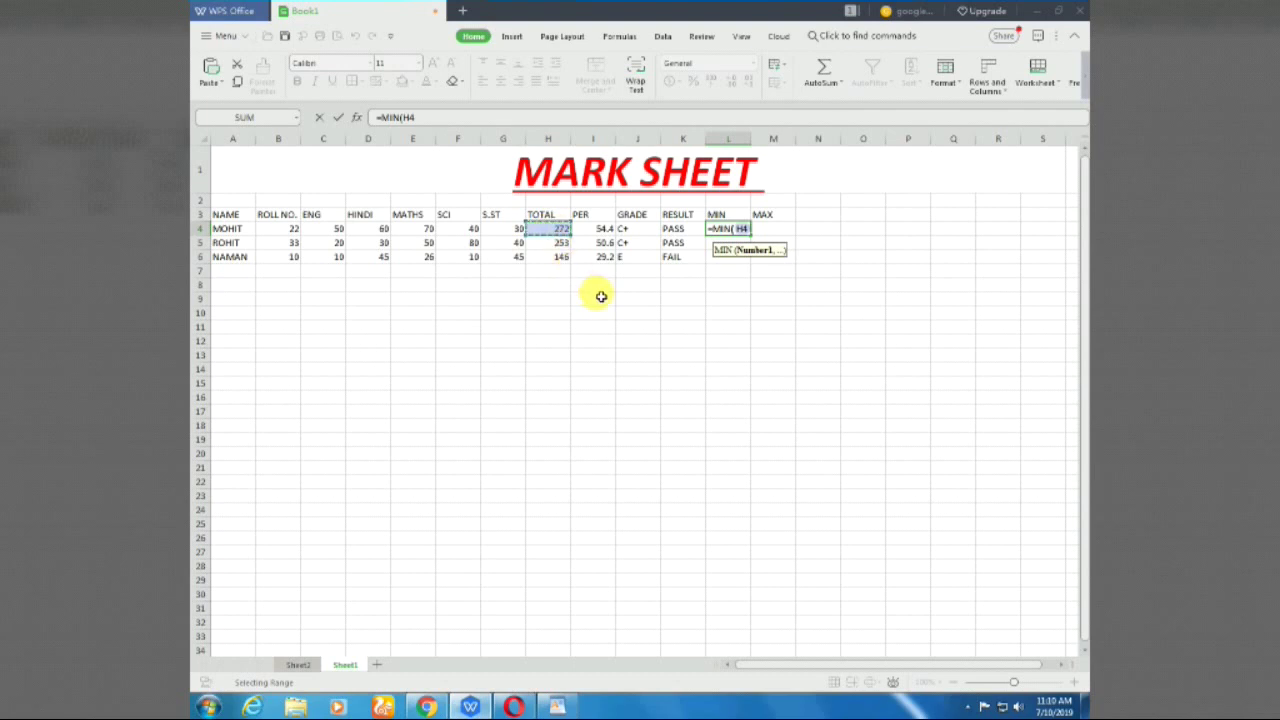
{"action": "left_click", "coordinate": [295, 243]}
{"action": "left_click", "coordinate": [285, 230]}
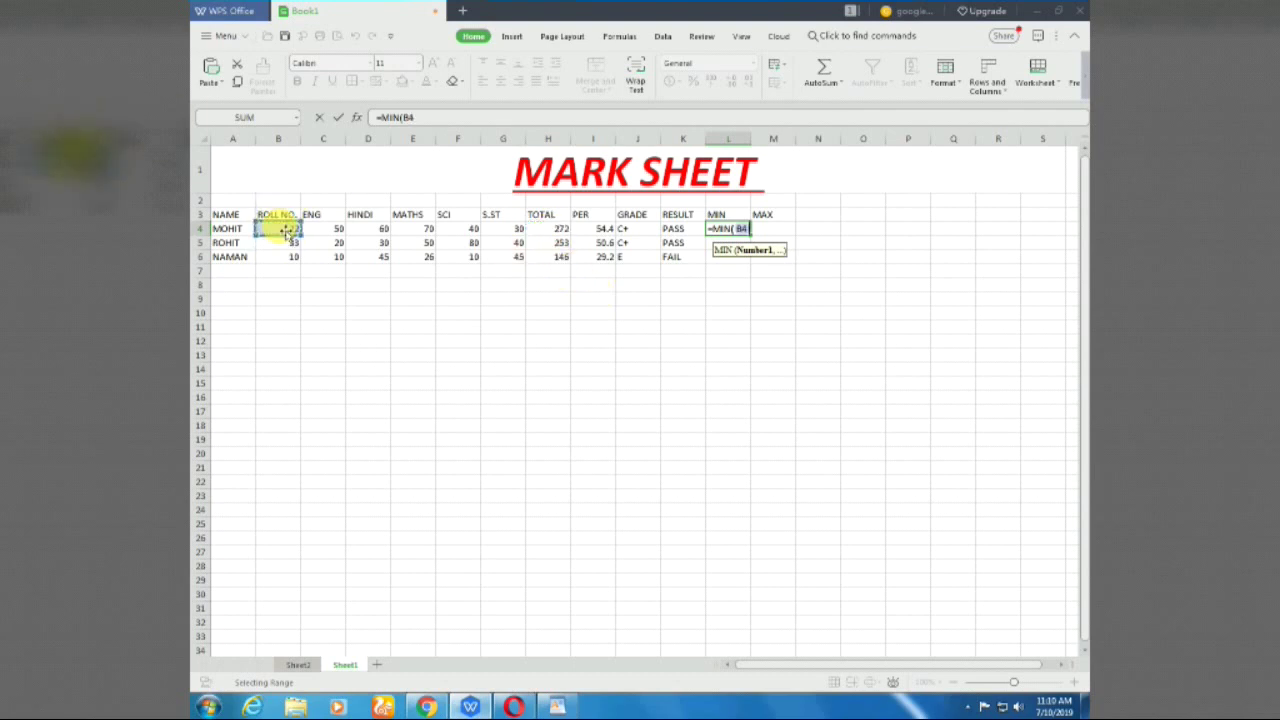
{"action": "key", "text": "shift+Right"}
{"action": "key", "text": "shift+Right"}
{"action": "key", "text": "shift+Right"}
{"action": "key", "text": "shift+Right"}
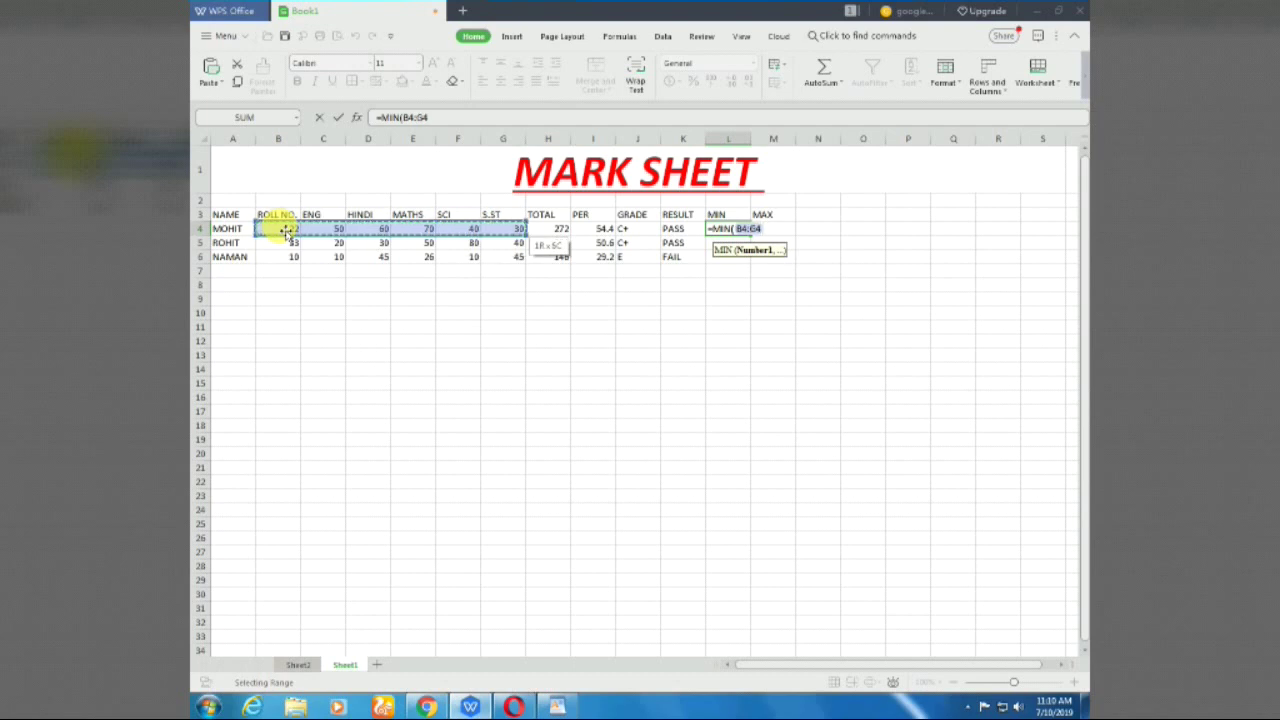
{"action": "left_click", "coordinate": [308, 232]}
{"action": "key", "text": "shift+Right"}
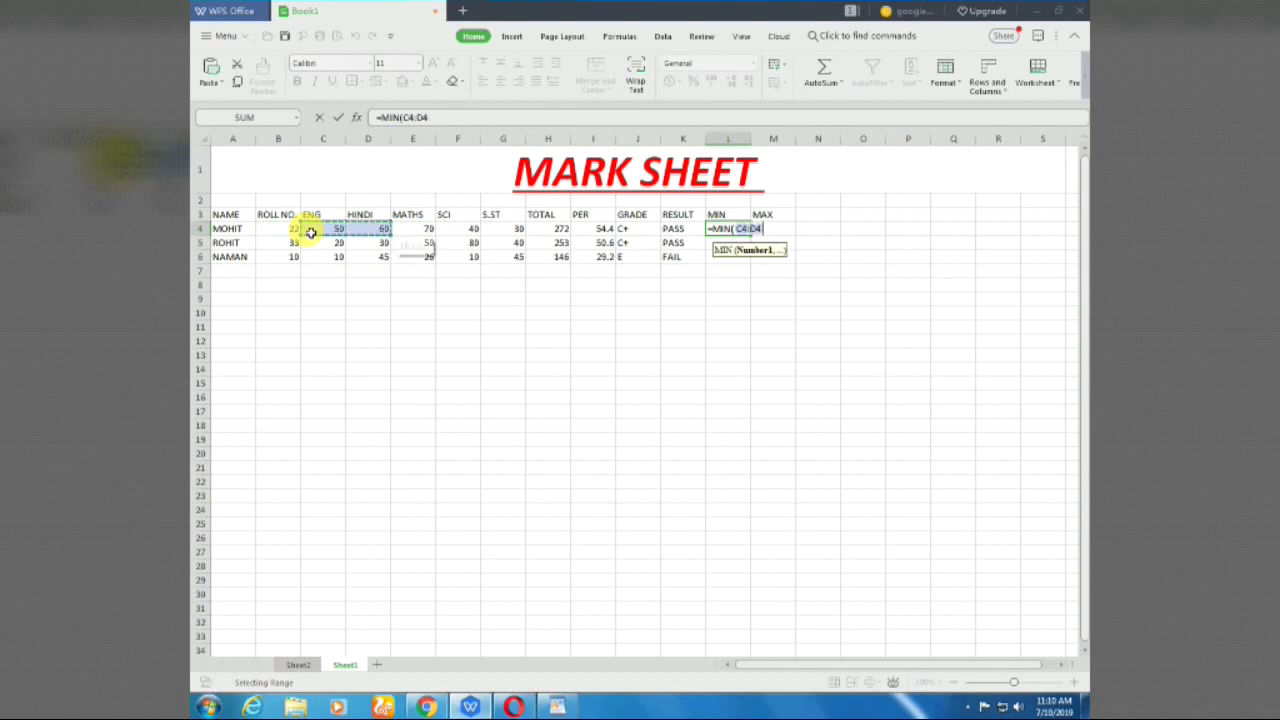
{"action": "key", "text": "shift+Right"}
{"action": "key", "text": "shift+Right"}
{"action": "key", "text": "shift+Right"}
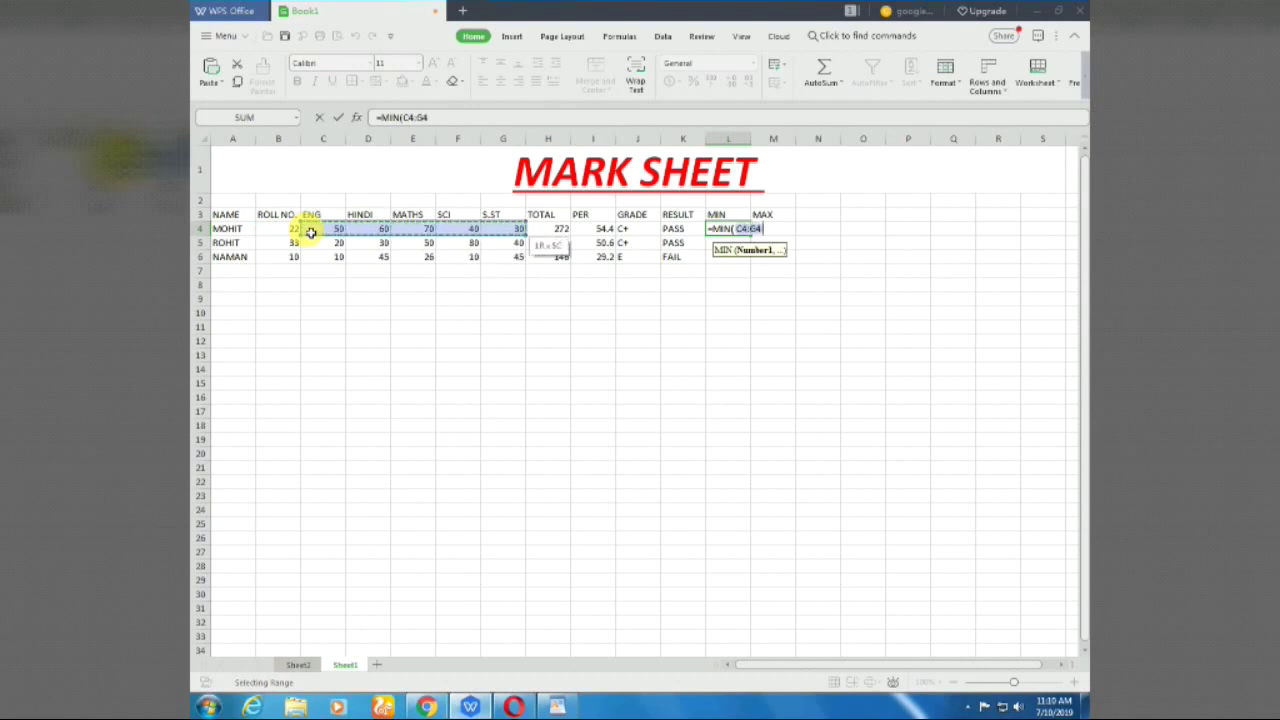
{"action": "type", "text": ")"}
{"action": "key", "text": "Return"}
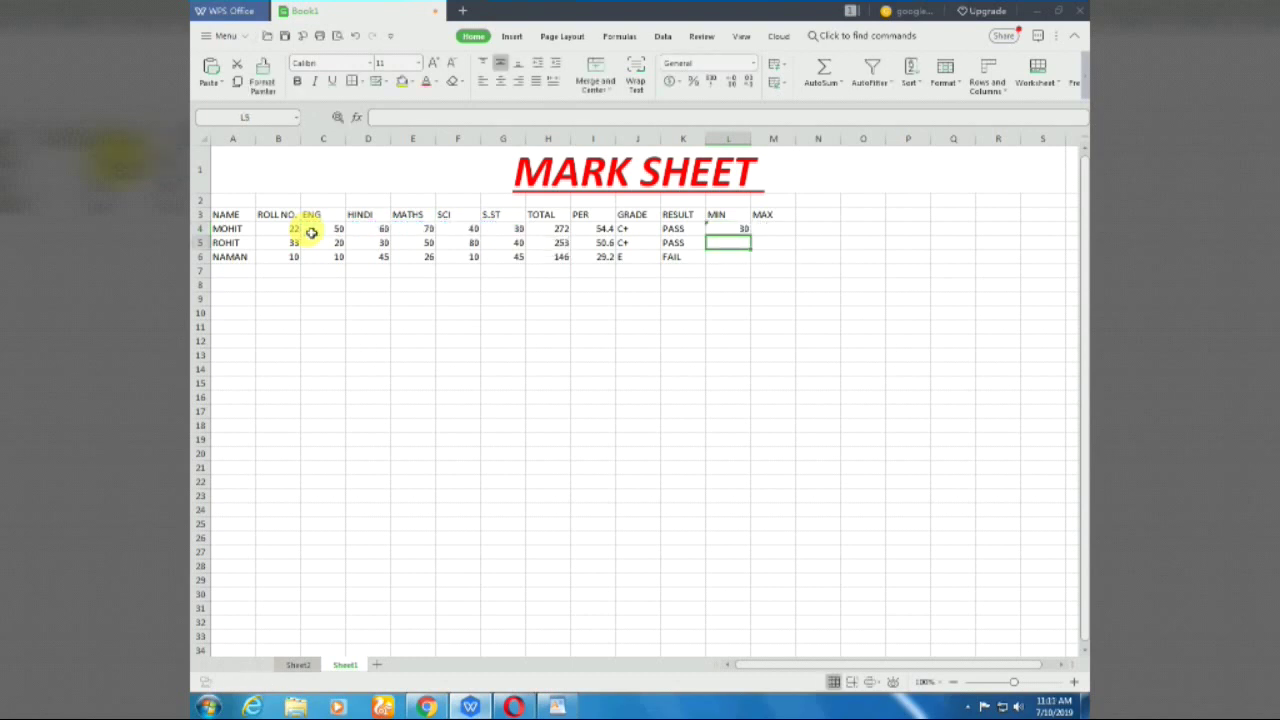
Fill the MIN formula down to L6, giving 20 and 10
{"action": "left_click", "coordinate": [718, 229]}
{"action": "left_click_drag", "start_coordinate": [751, 236], "coordinate": [750, 258]}
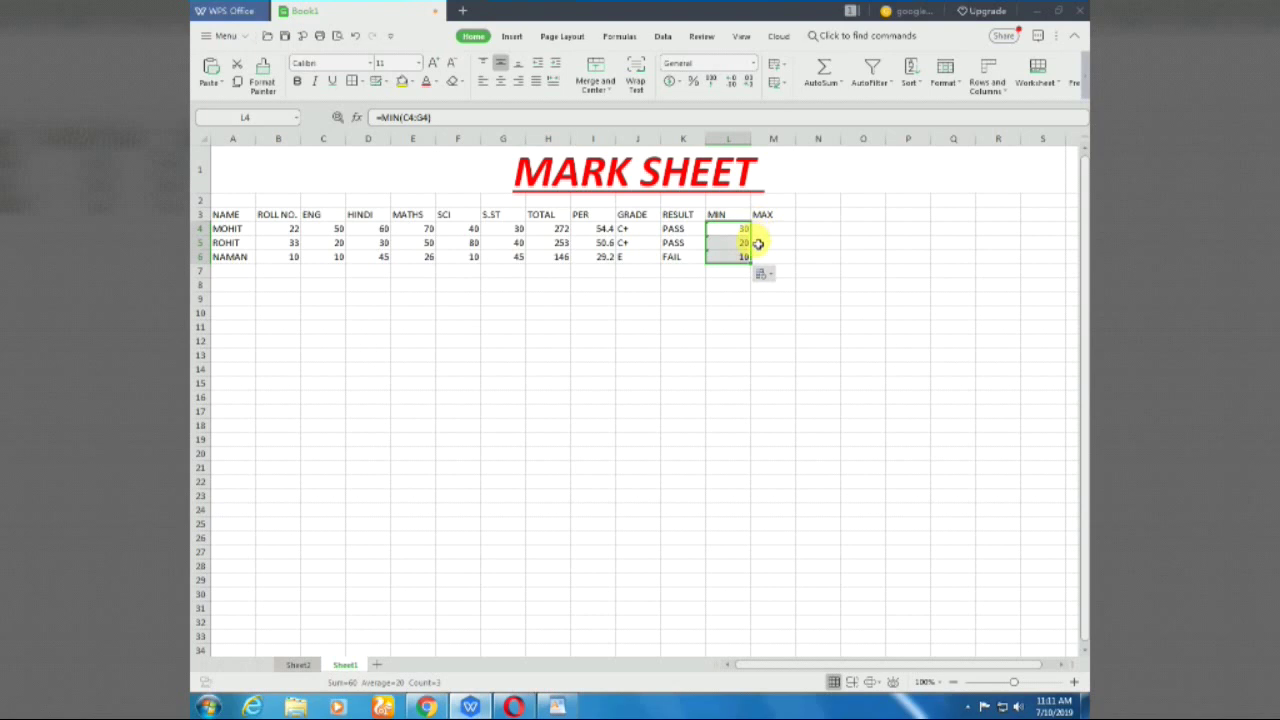
{"action": "left_click", "coordinate": [774, 234]}
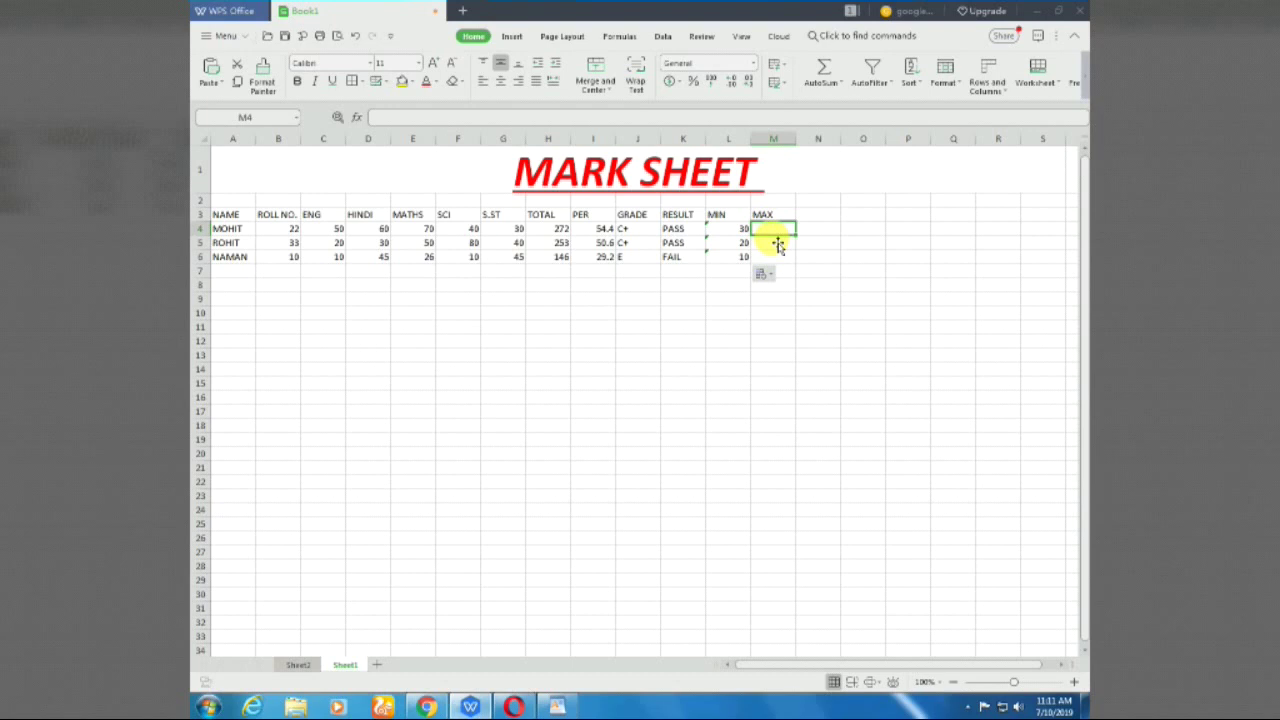
Start a MAX formula in M4, which ends up showing a #NAME? error
{"action": "type", "text": "=MAX"}
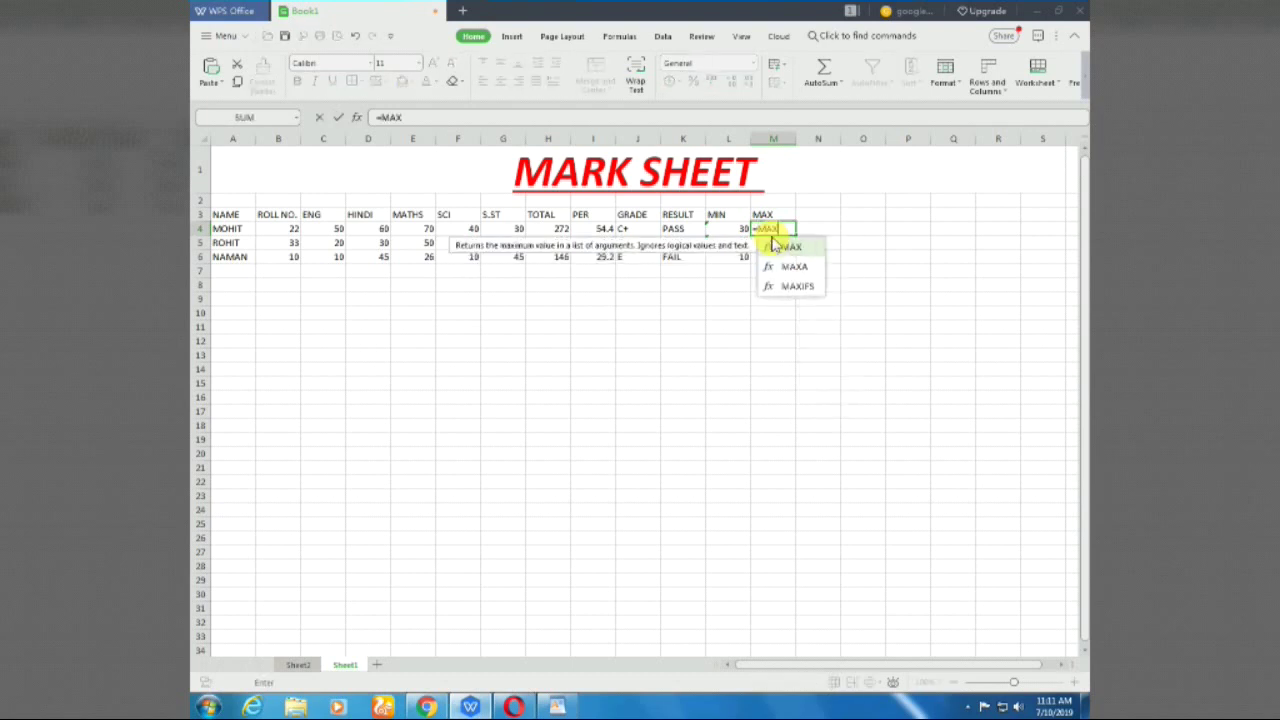
{"action": "double_click", "coordinate": [780, 246]}
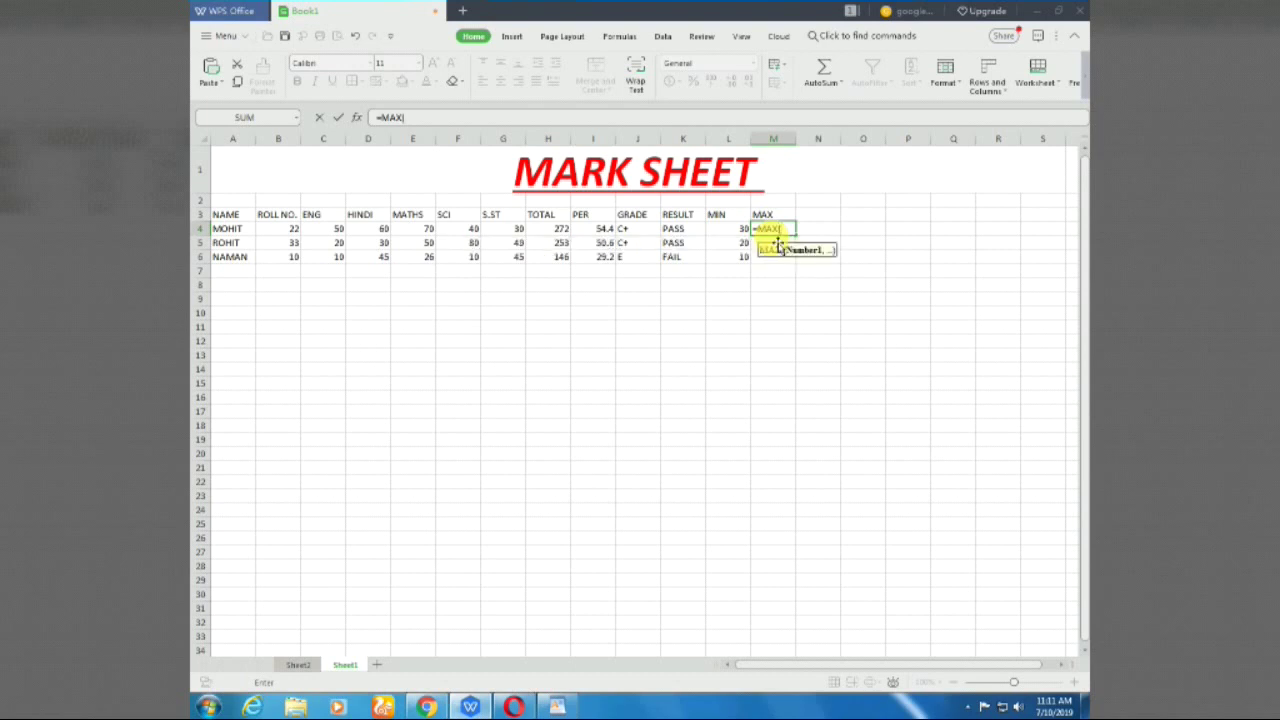
{"action": "left_click", "coordinate": [278, 231]}
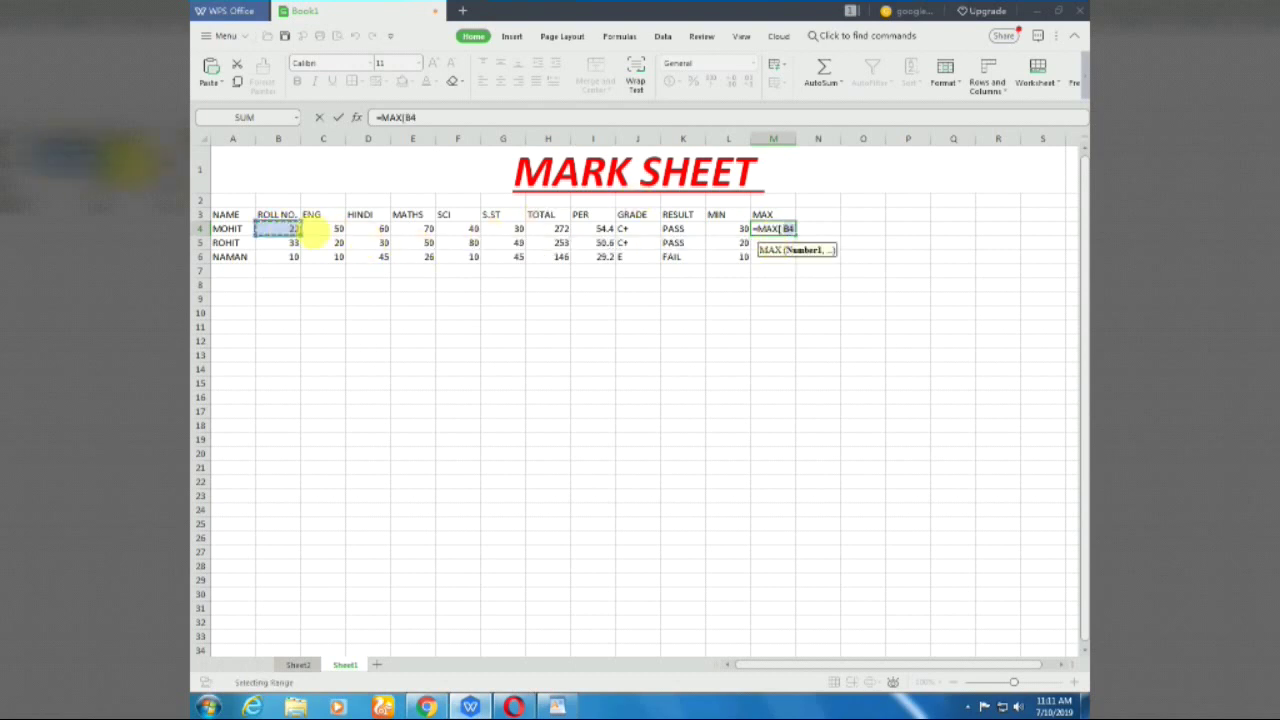
{"action": "left_click", "coordinate": [327, 230]}
{"action": "key", "text": "Tab"}
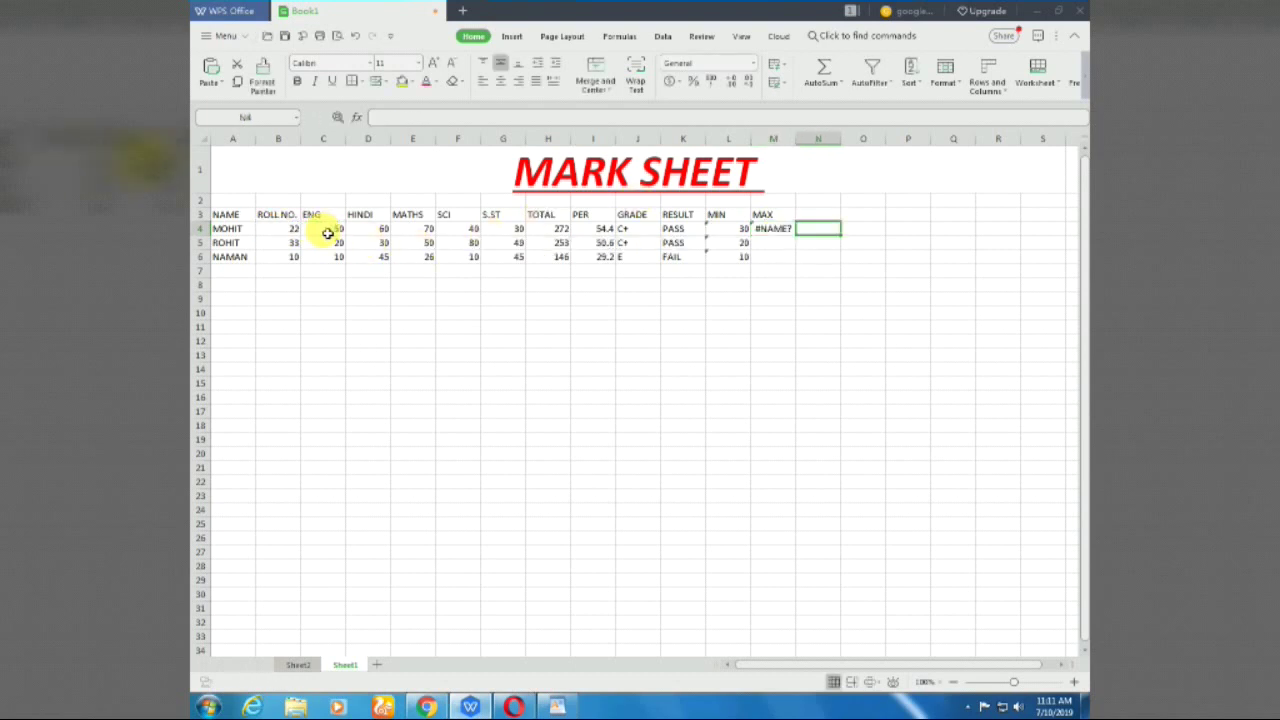
Re-enter =MAX(C4:G4) in M4 and fill it to M6, giving 70, 80 and 45
{"action": "left_click", "coordinate": [768, 230]}
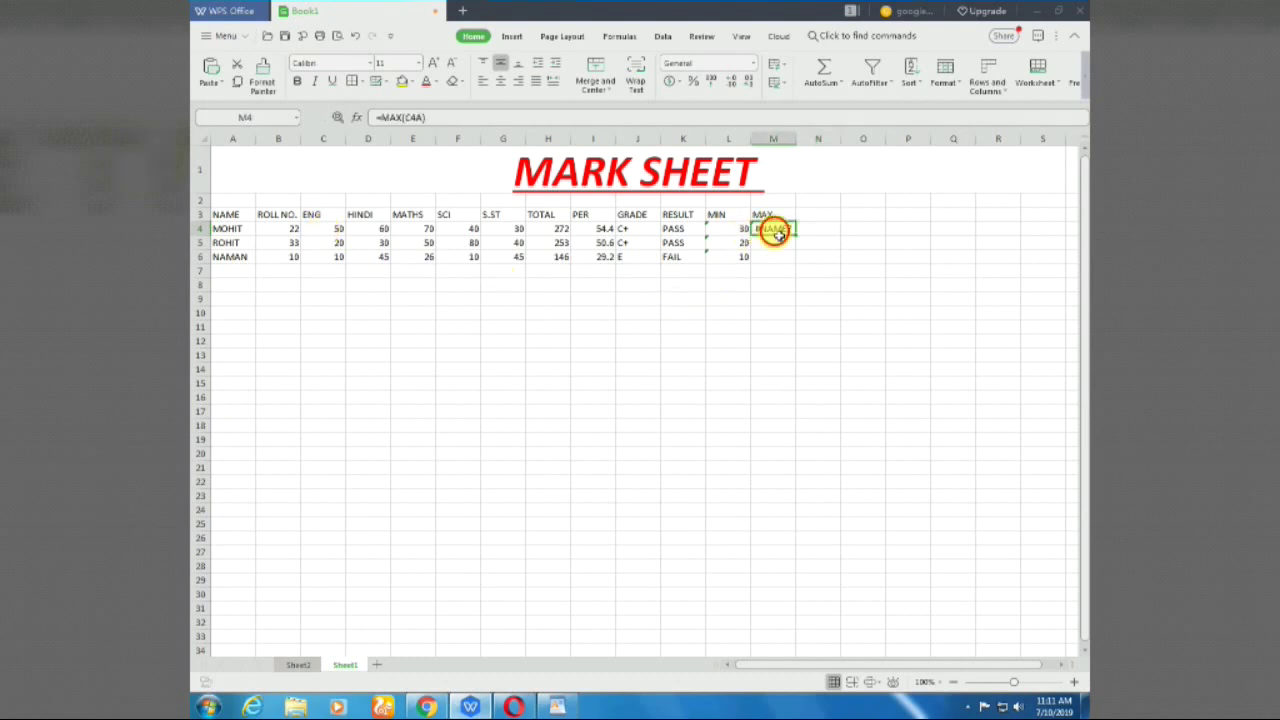
{"action": "key", "text": "BackSpace"}
{"action": "type", "text": "=MAX("}
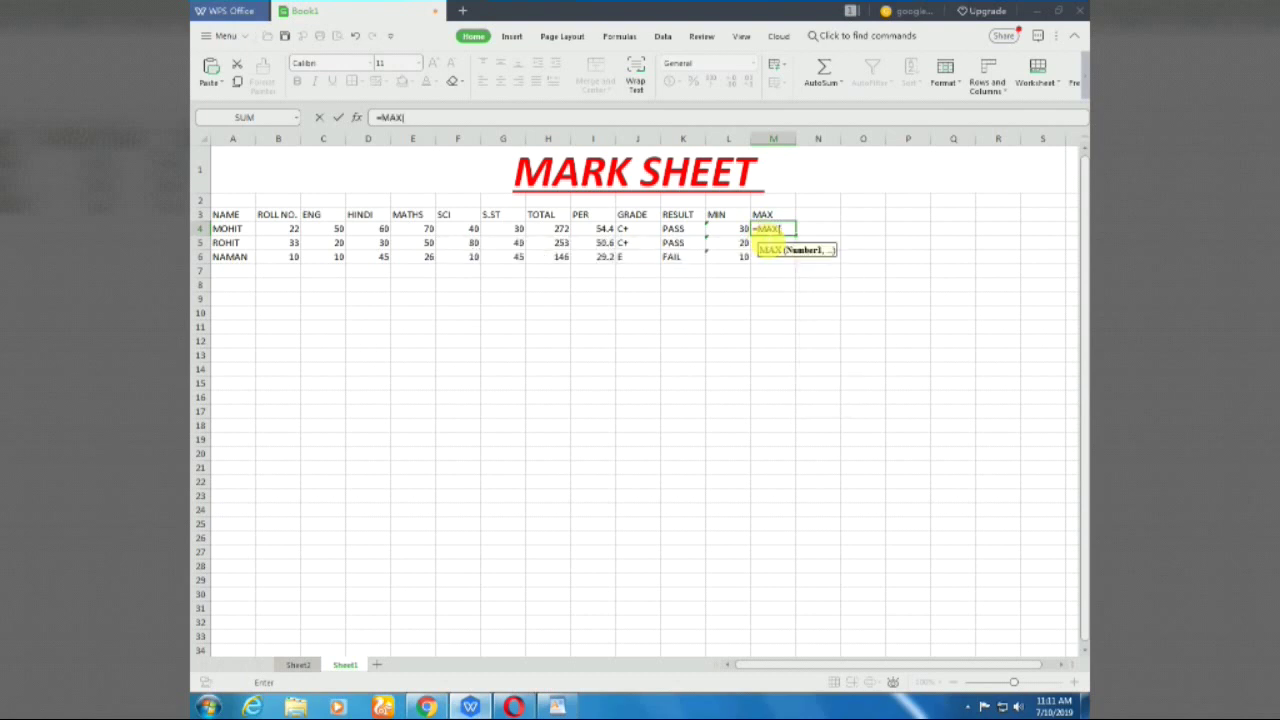
{"action": "key", "text": "Left"}
{"action": "key", "text": "Left"}
{"action": "key", "text": "Left"}
{"action": "key", "text": "Left"}
{"action": "key", "text": "Left"}
{"action": "left_click_drag", "start_coordinate": [323, 229], "coordinate": [518, 236]}
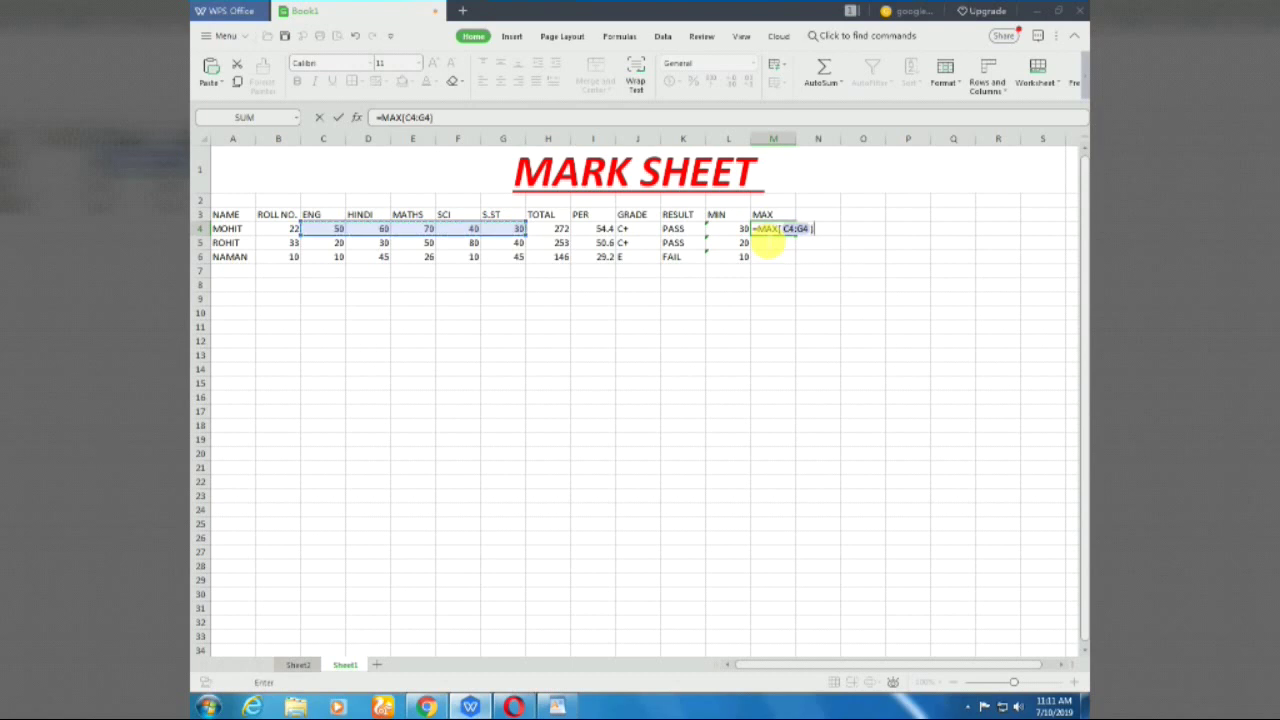
{"action": "key", "text": "Return"}
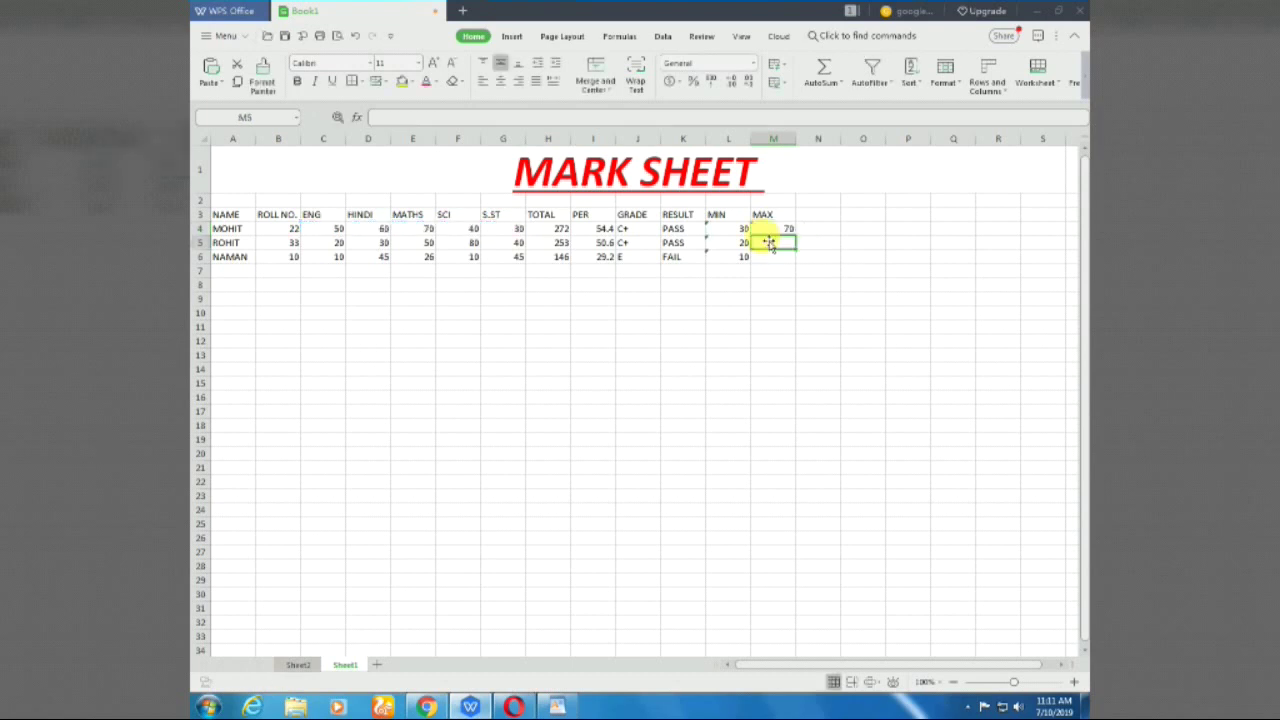
{"action": "left_click", "coordinate": [780, 231]}
{"action": "left_click_drag", "start_coordinate": [796, 236], "coordinate": [806, 271]}
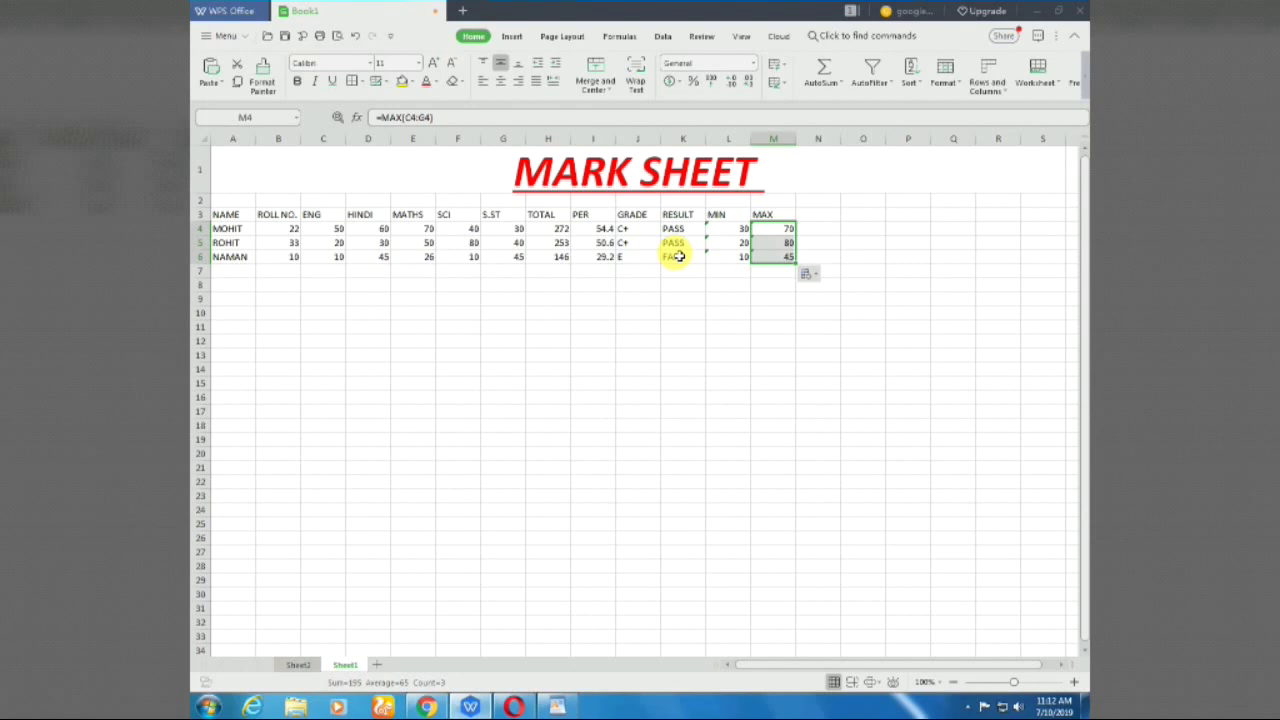
Close Book1 and save its changes
{"action": "left_click", "coordinate": [1078, 10]}
{"action": "left_click", "coordinate": [560, 370]}
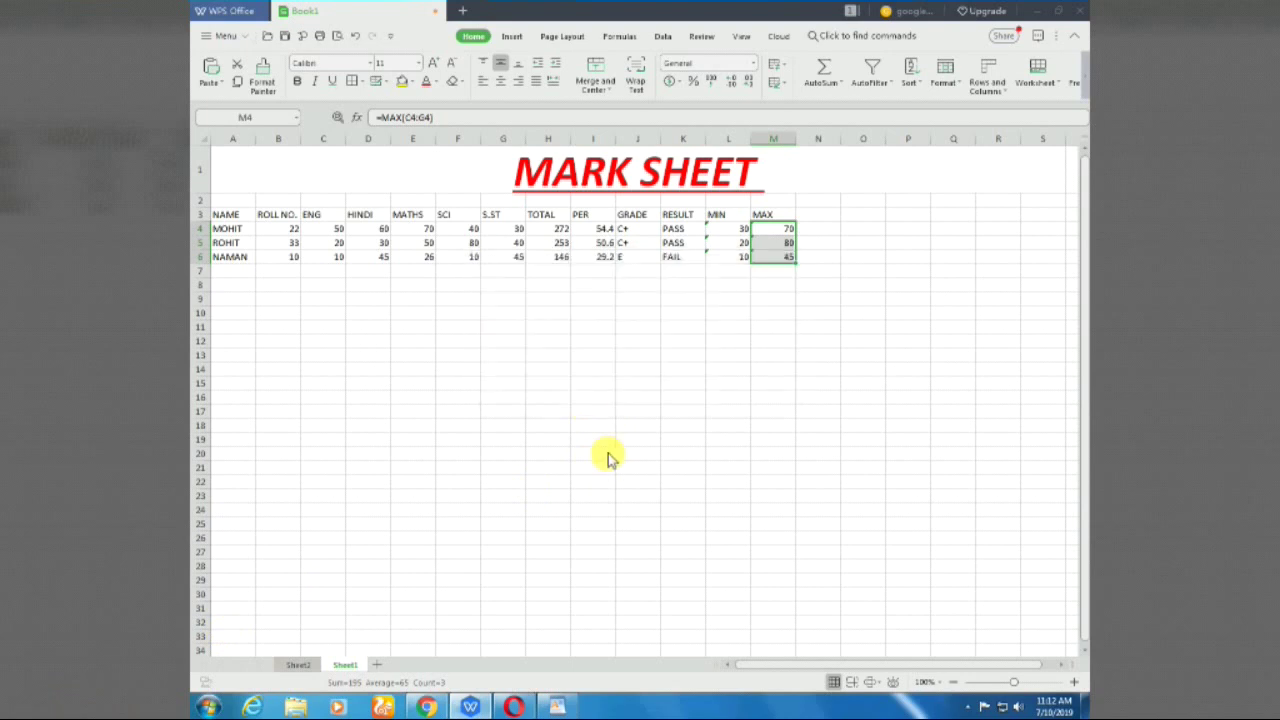